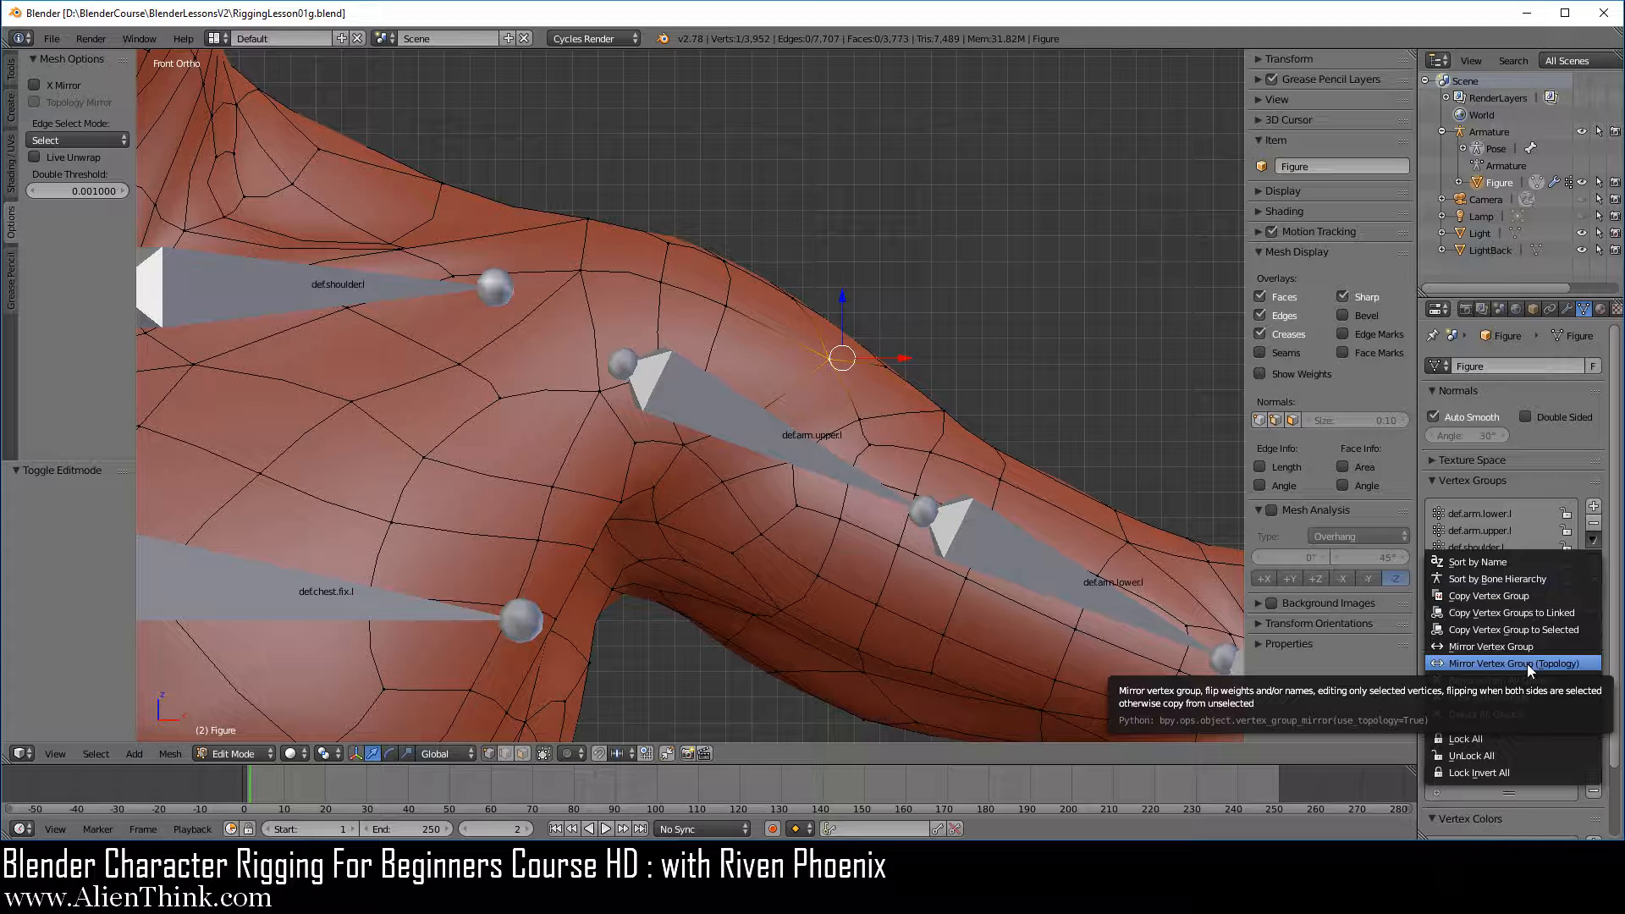
Step: Apply the Figure mesh's Mirror modifier in Object Mode and return to Edit Mode
left_click(1526, 663)
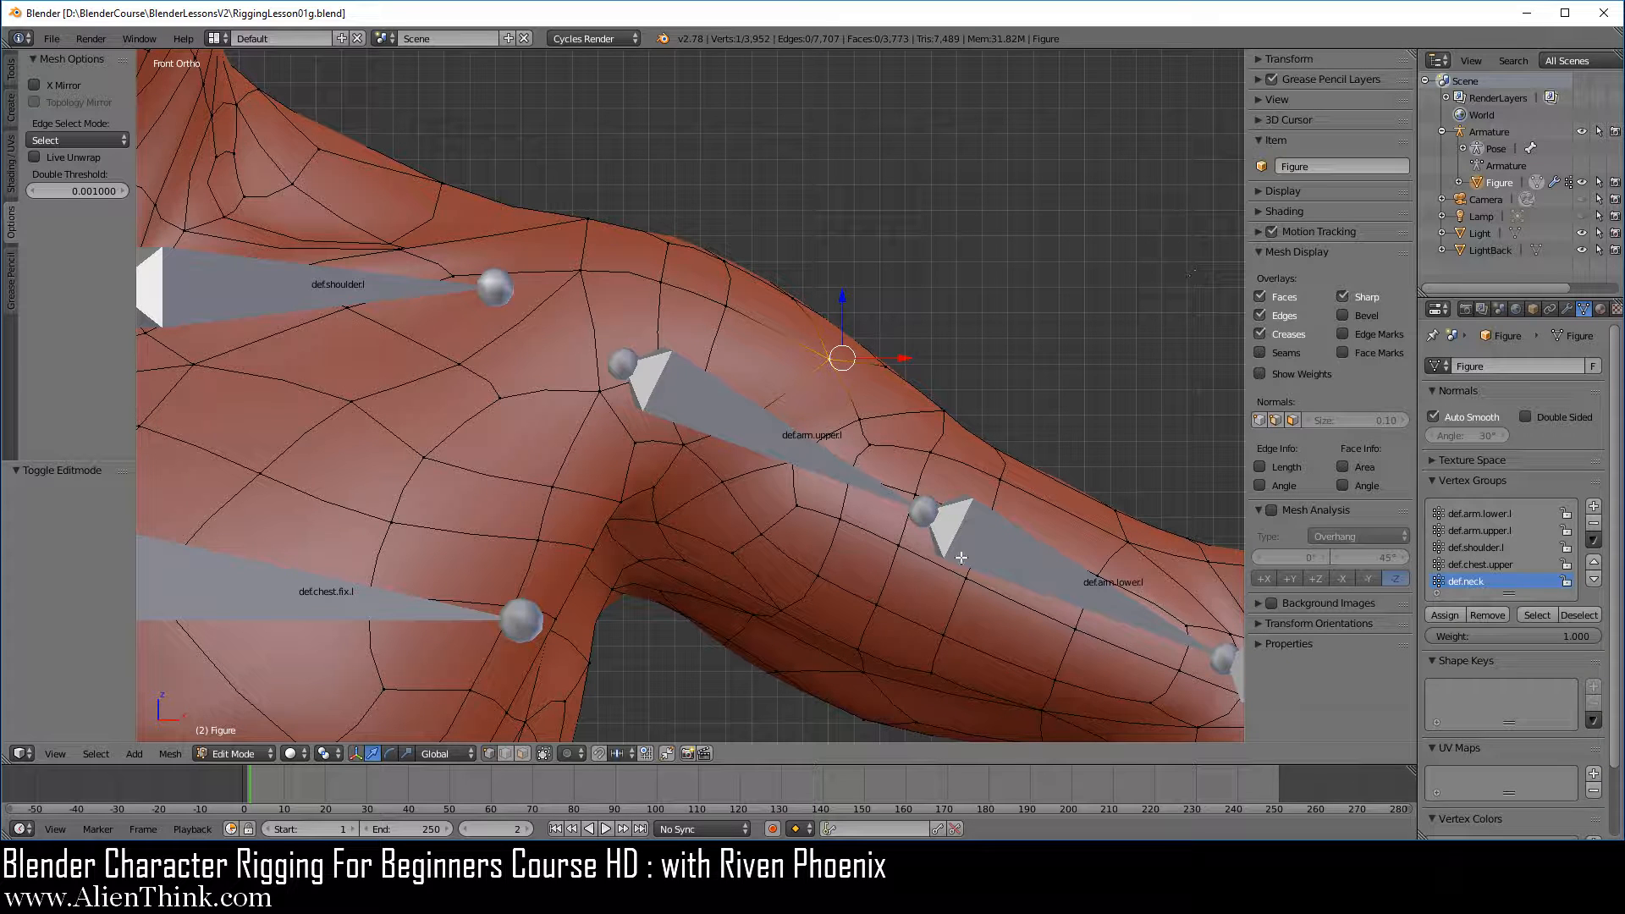
left_click(1568, 309)
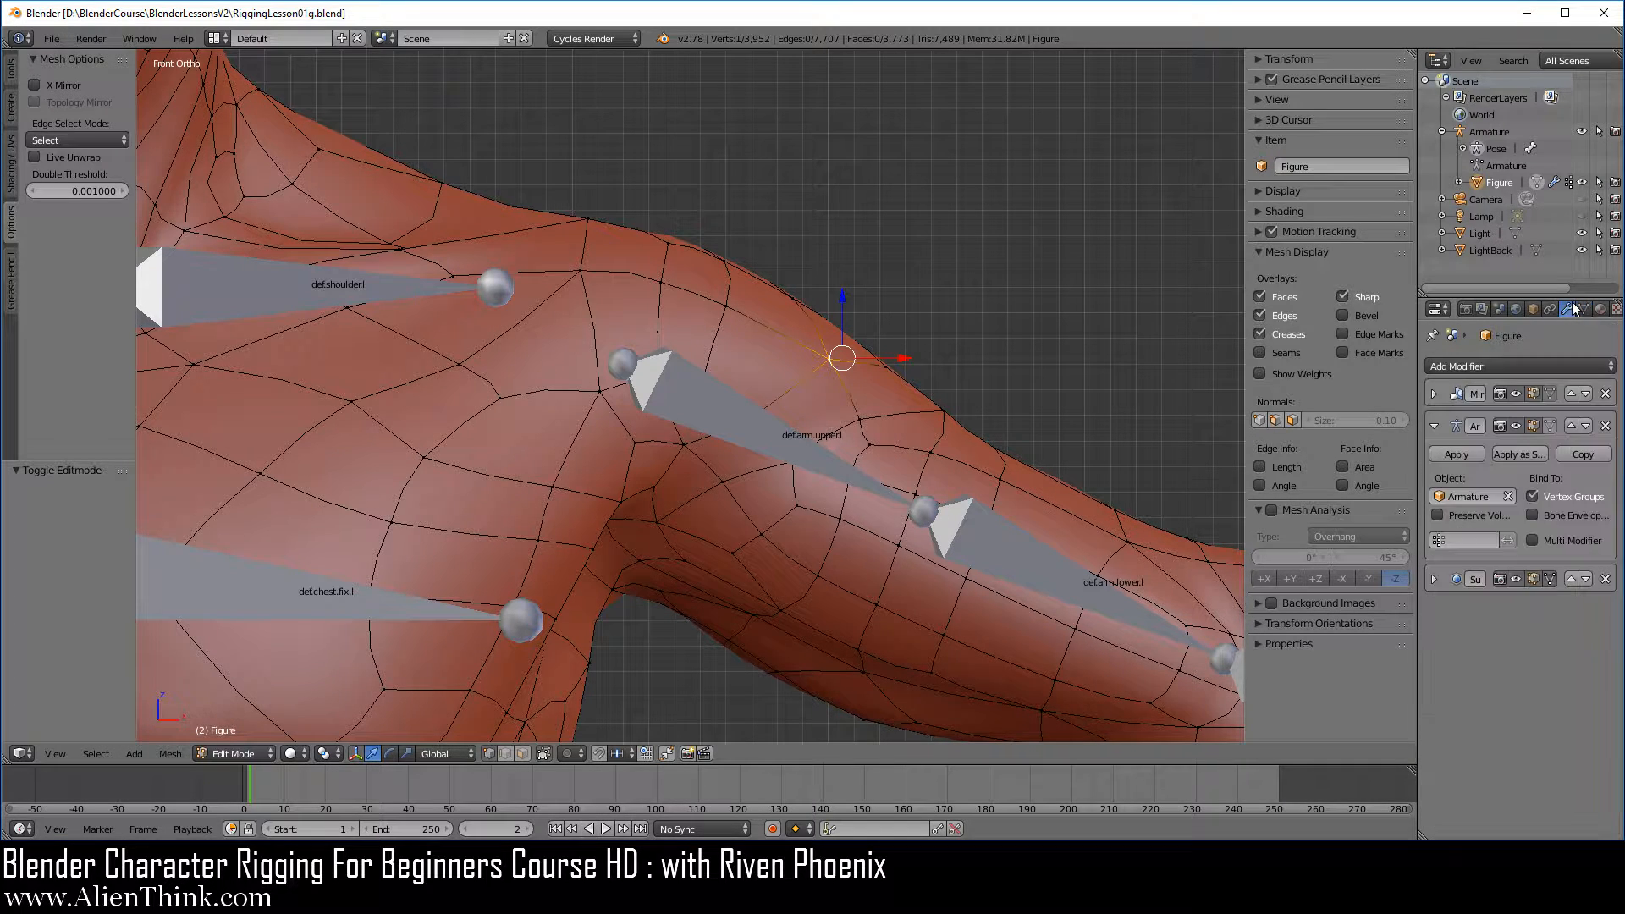
left_click(1434, 394)
key("Tab")
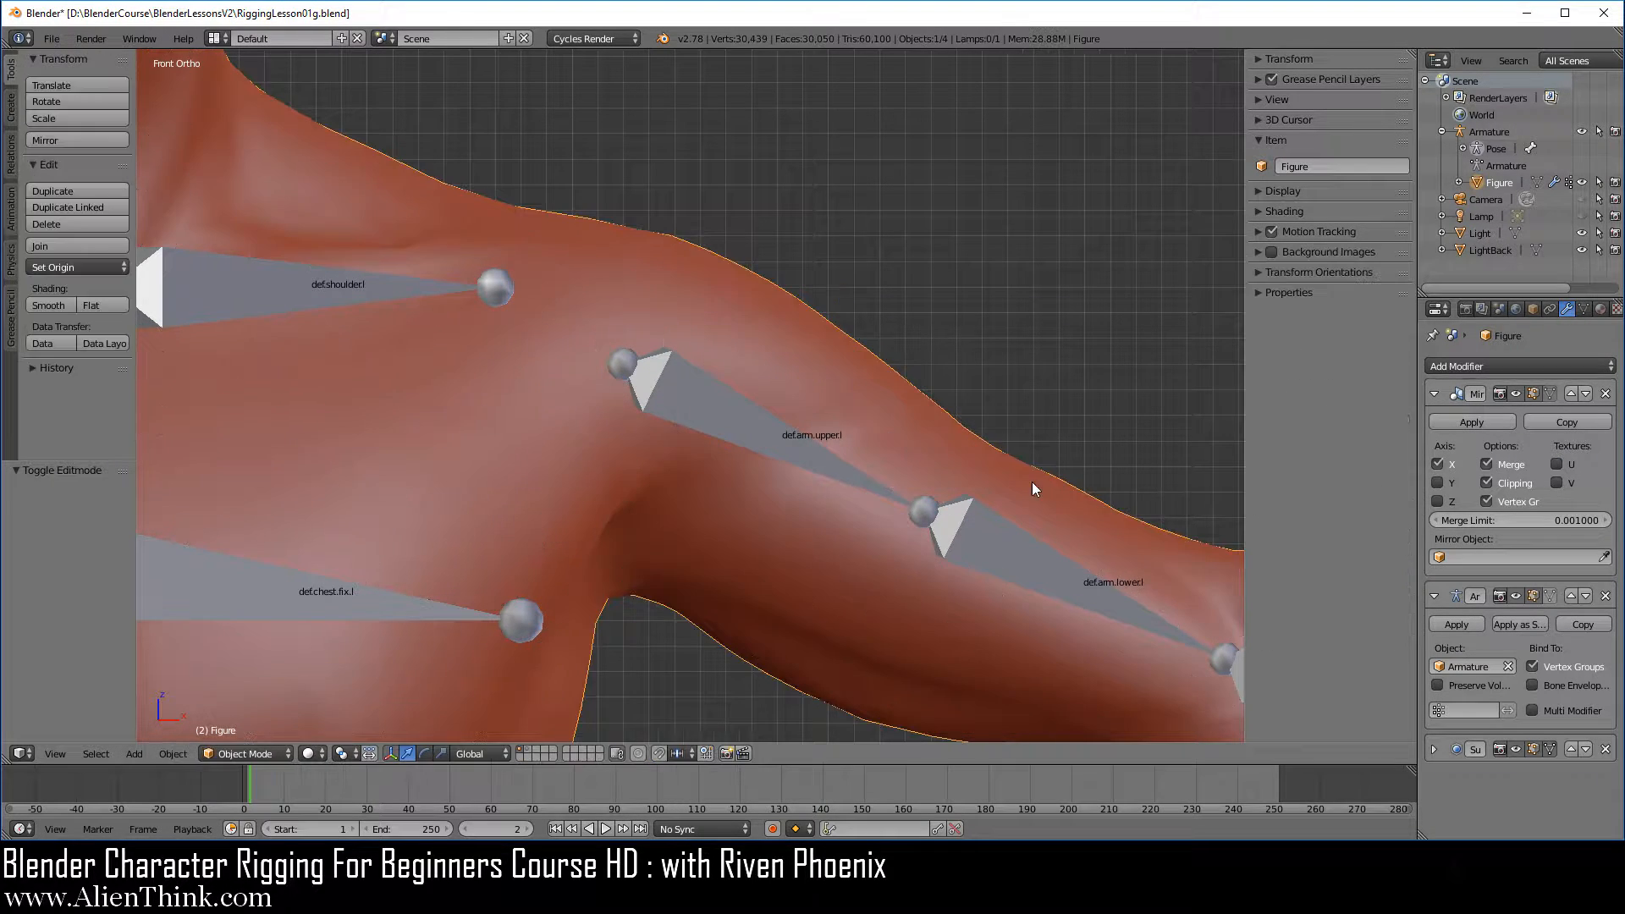
left_click(1493, 423)
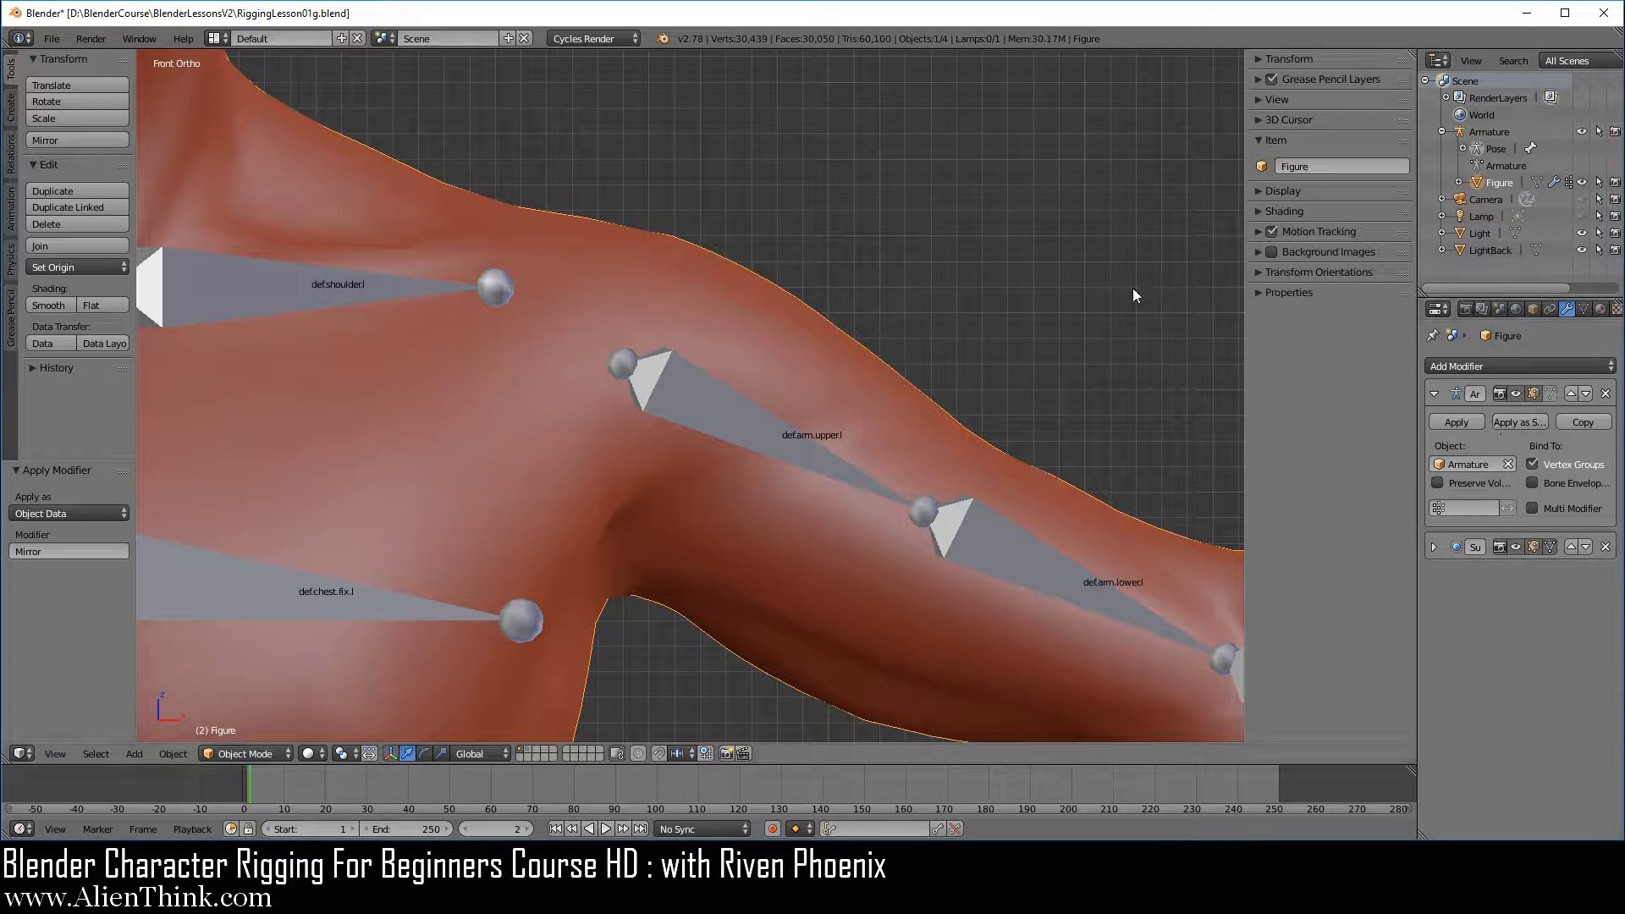
key("Tab")
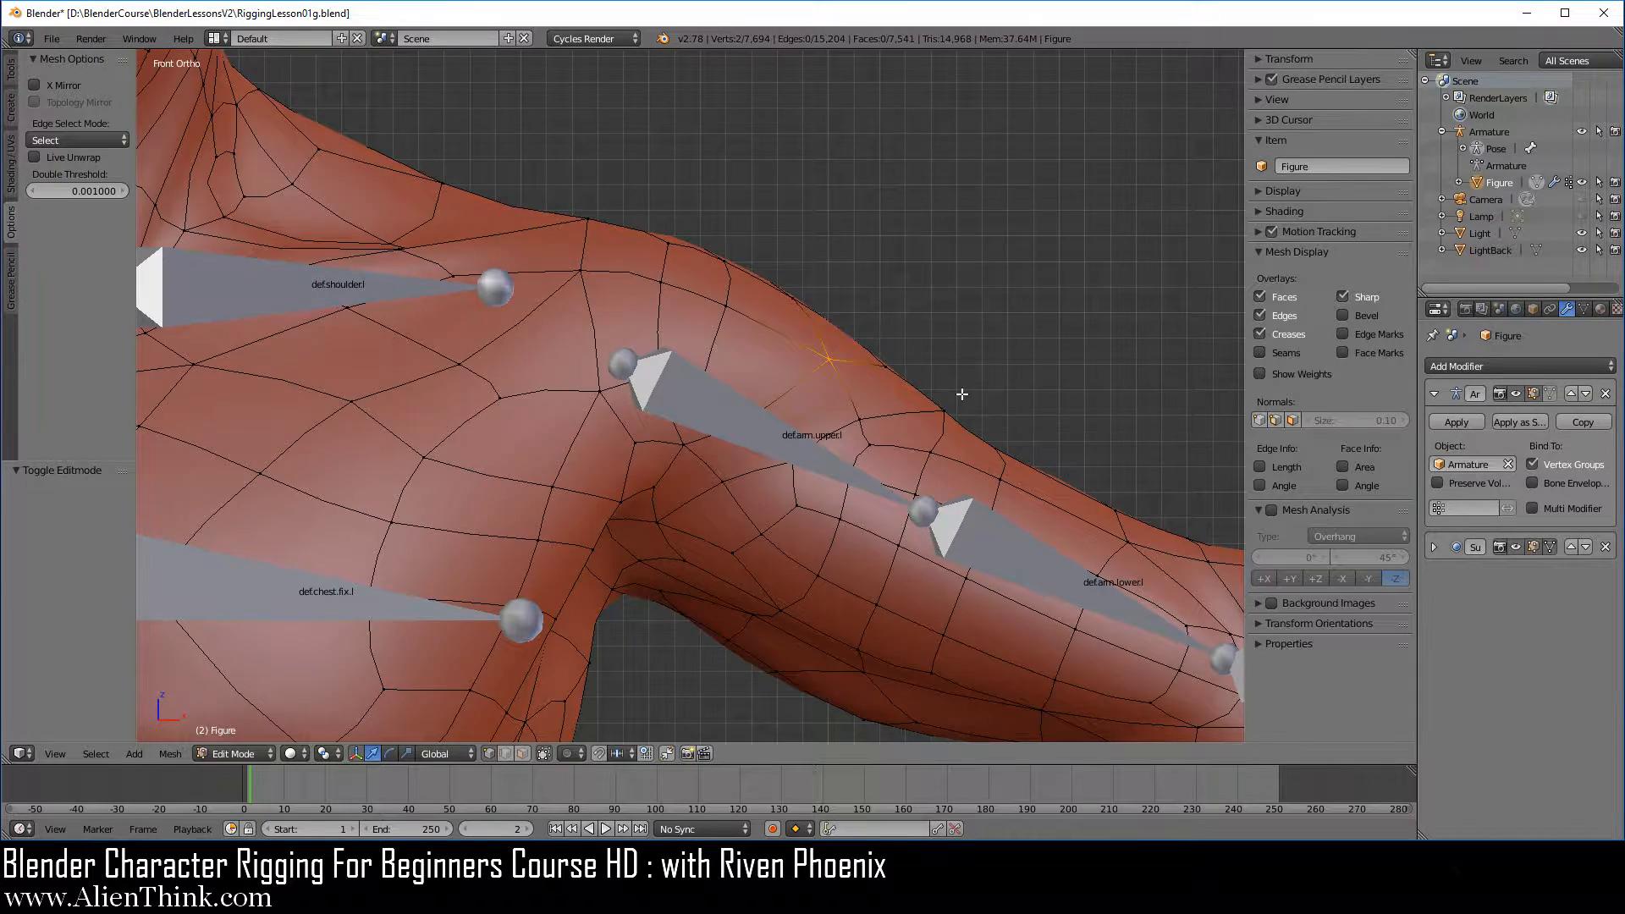
Step: Assign a single vertex on top of the character's left upper arm to the def.arm.lower.l vertex group with weight 1.000
scroll(963, 394, "down", 6)
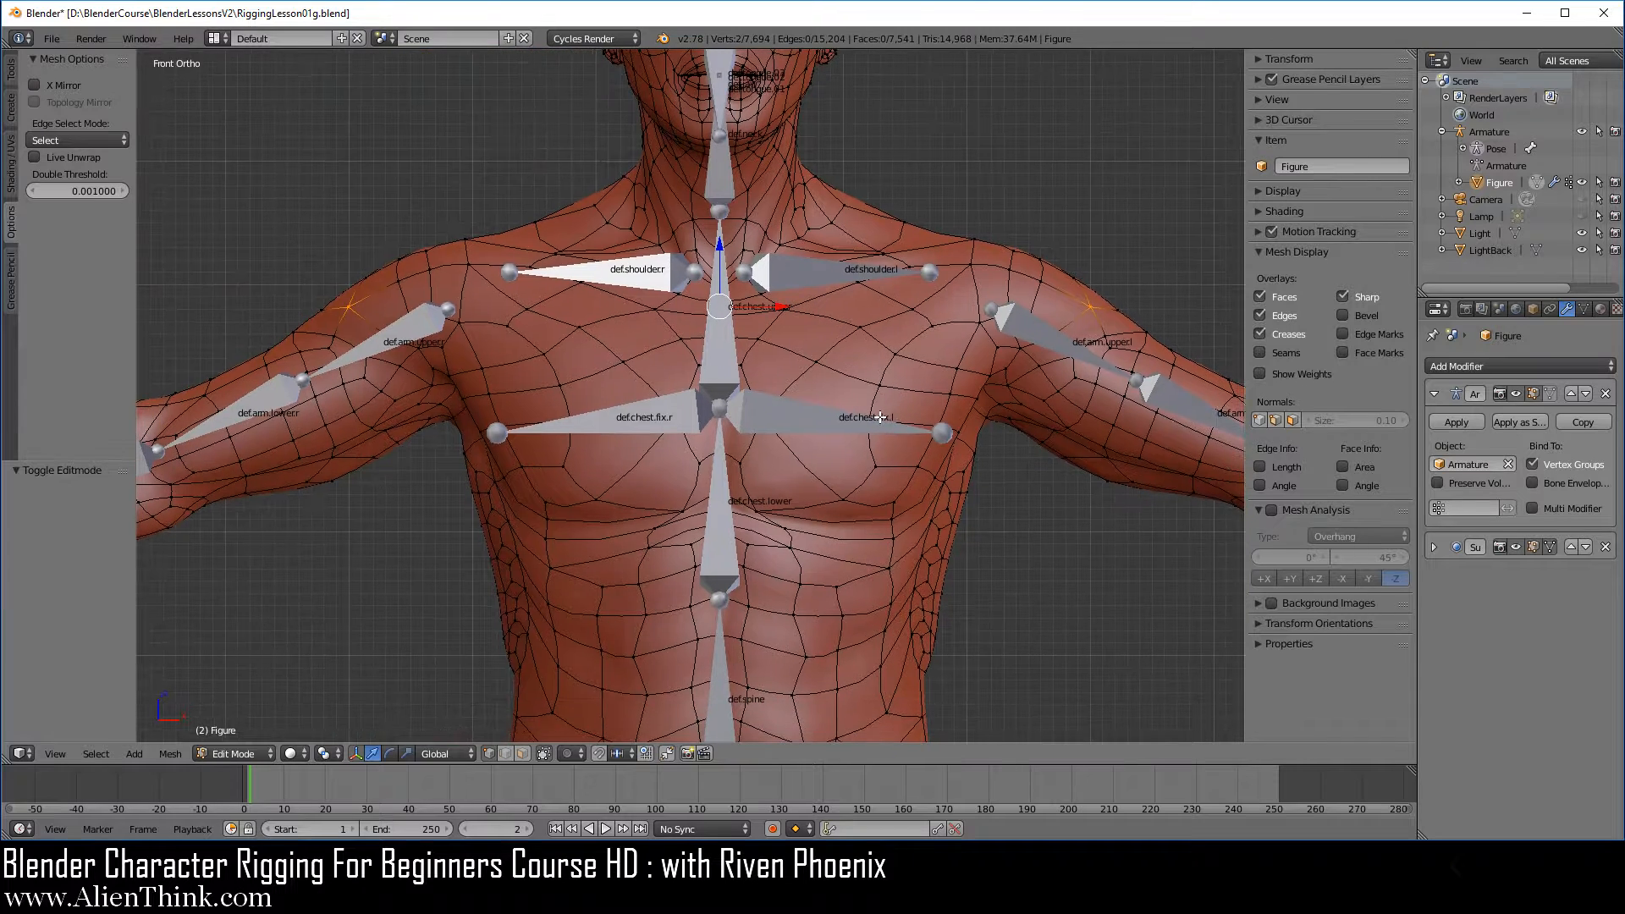
middle_click_drag(881, 417, 875, 432, "shift")
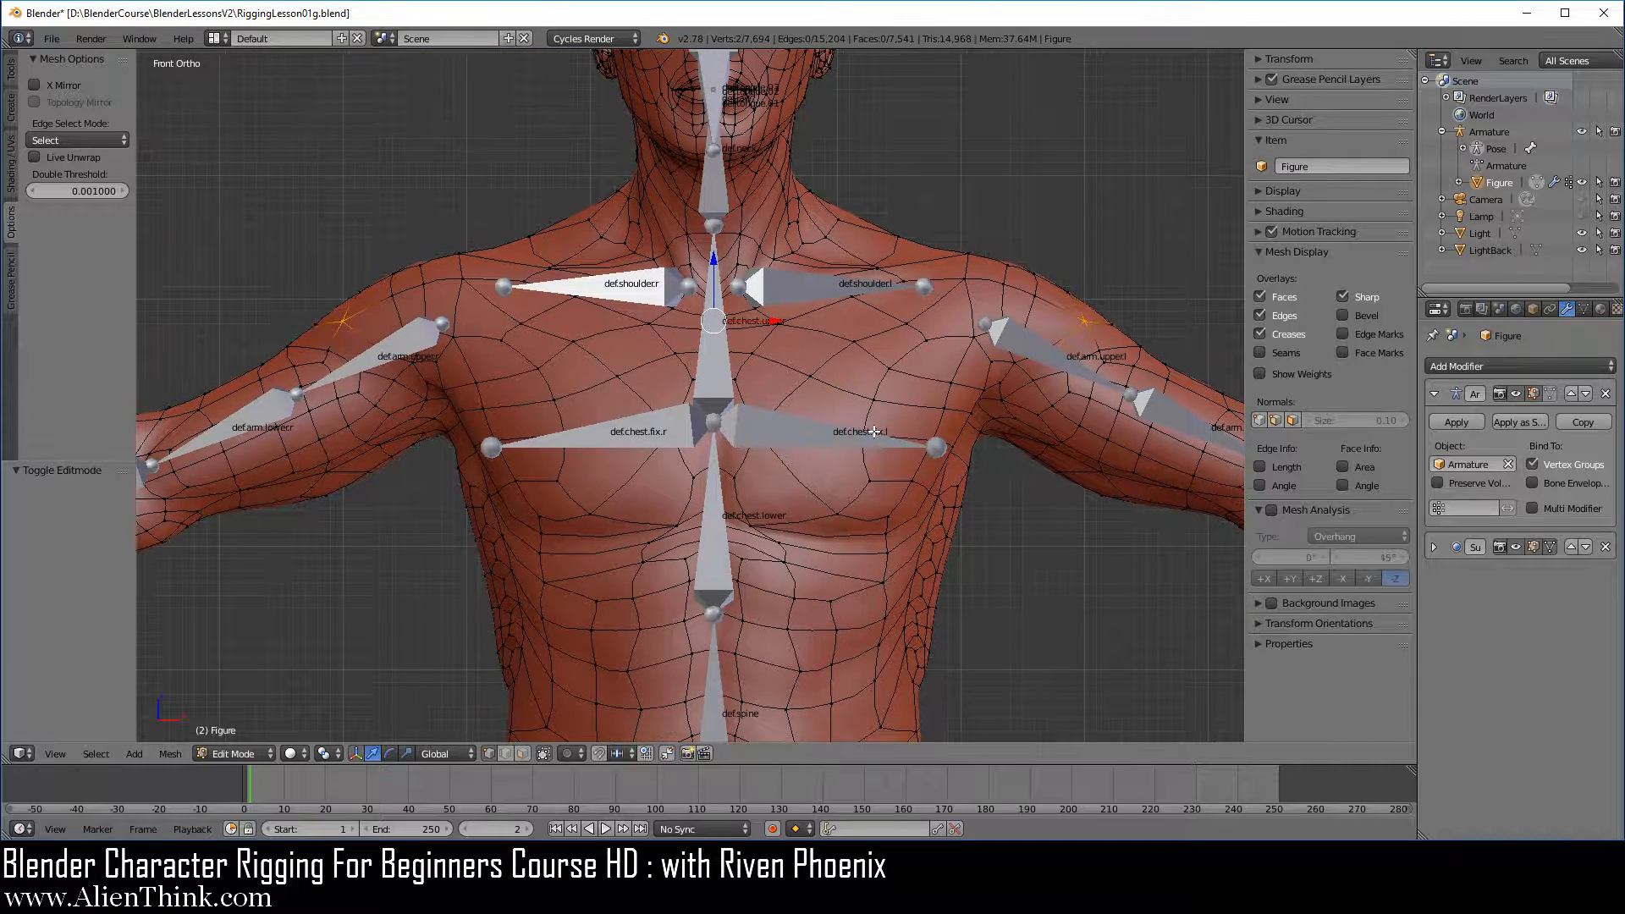
right_click(1084, 323)
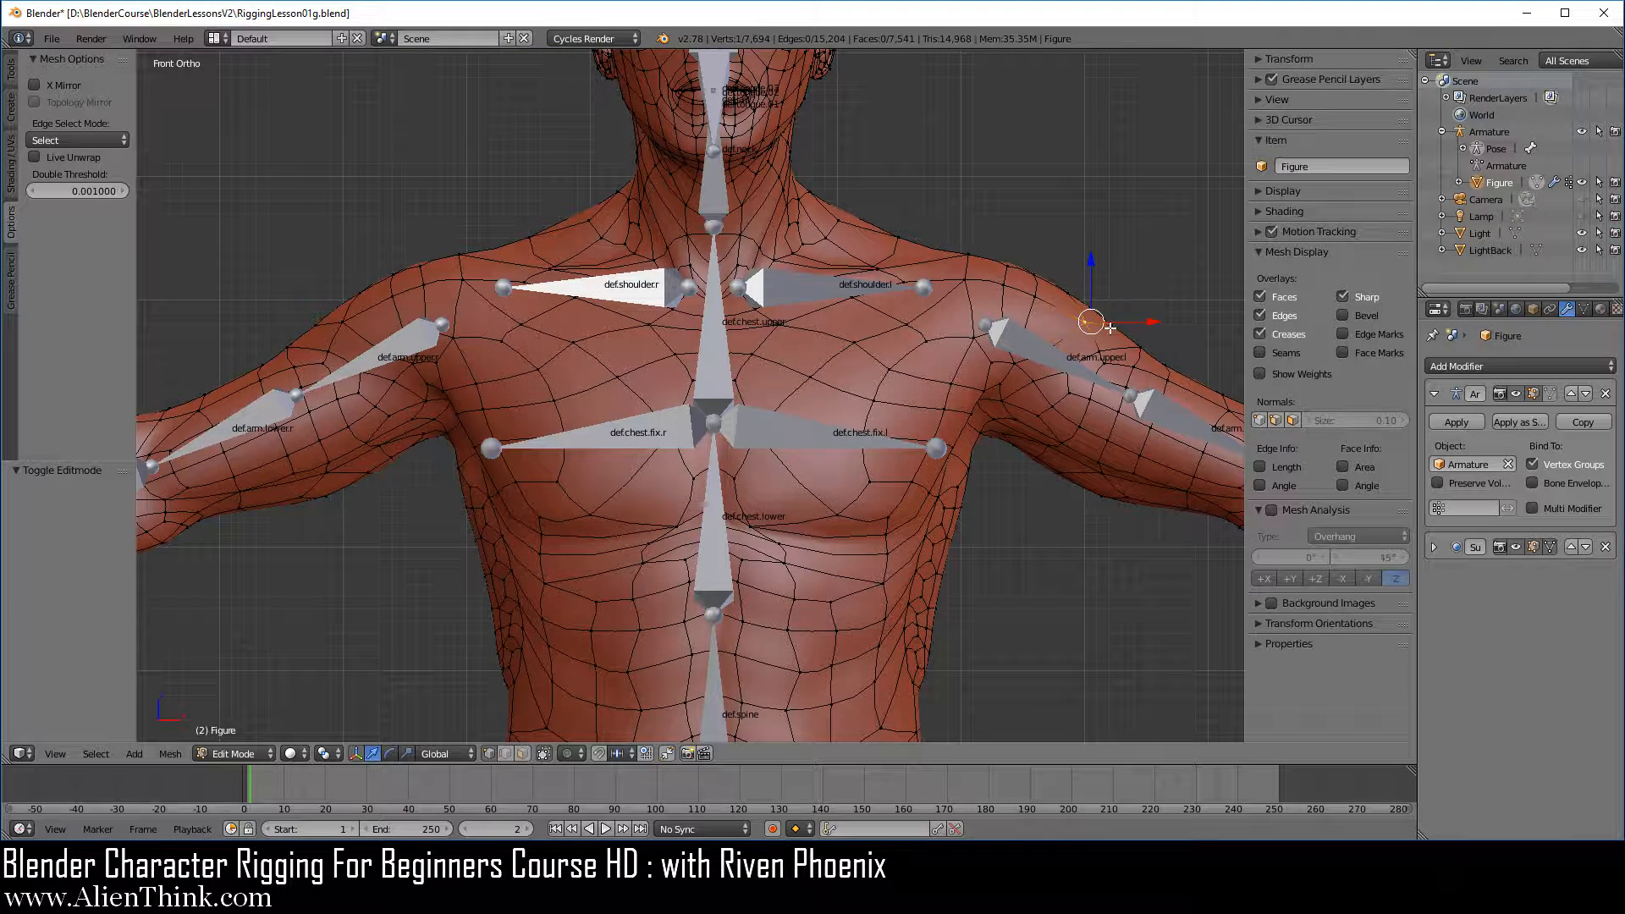
left_click(1584, 310)
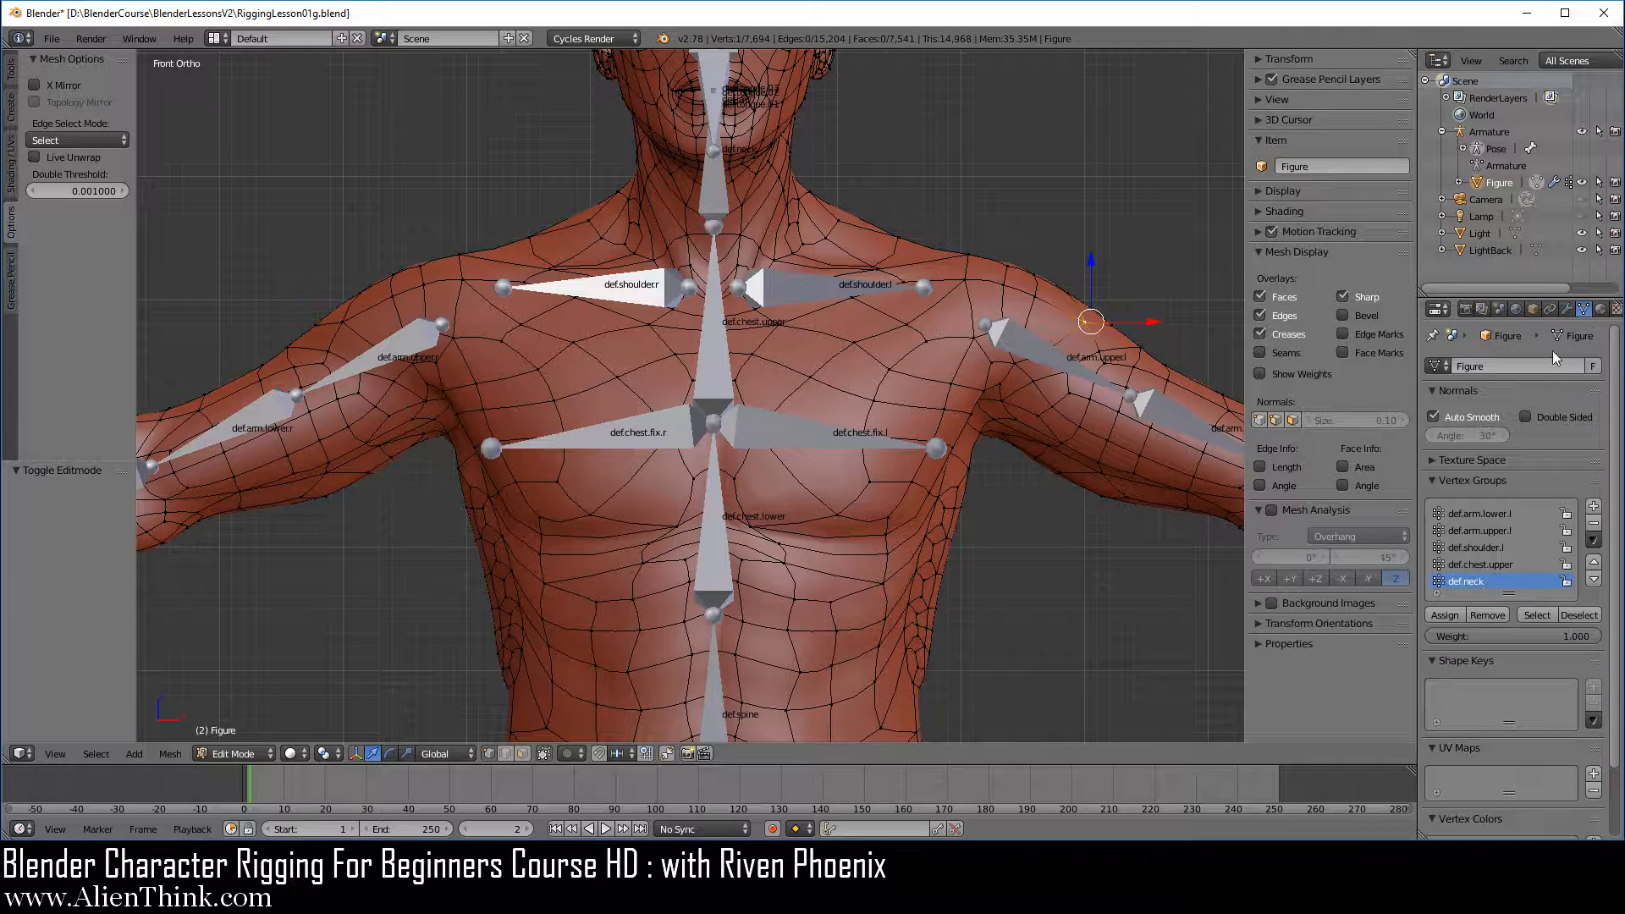
left_click(1490, 513)
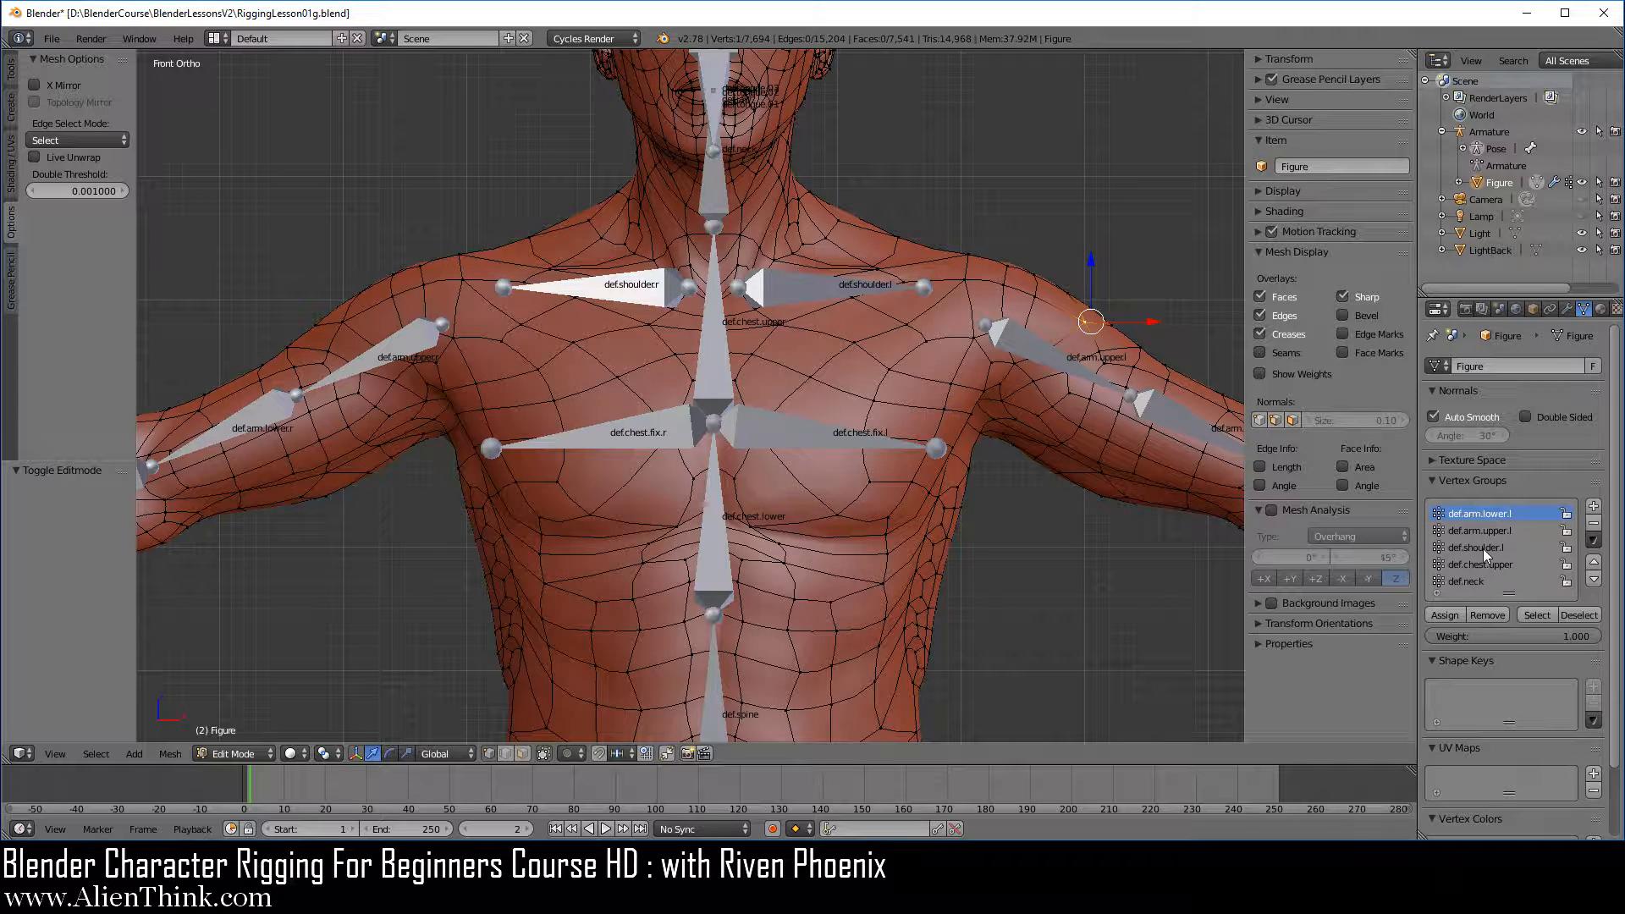
left_click(1456, 621)
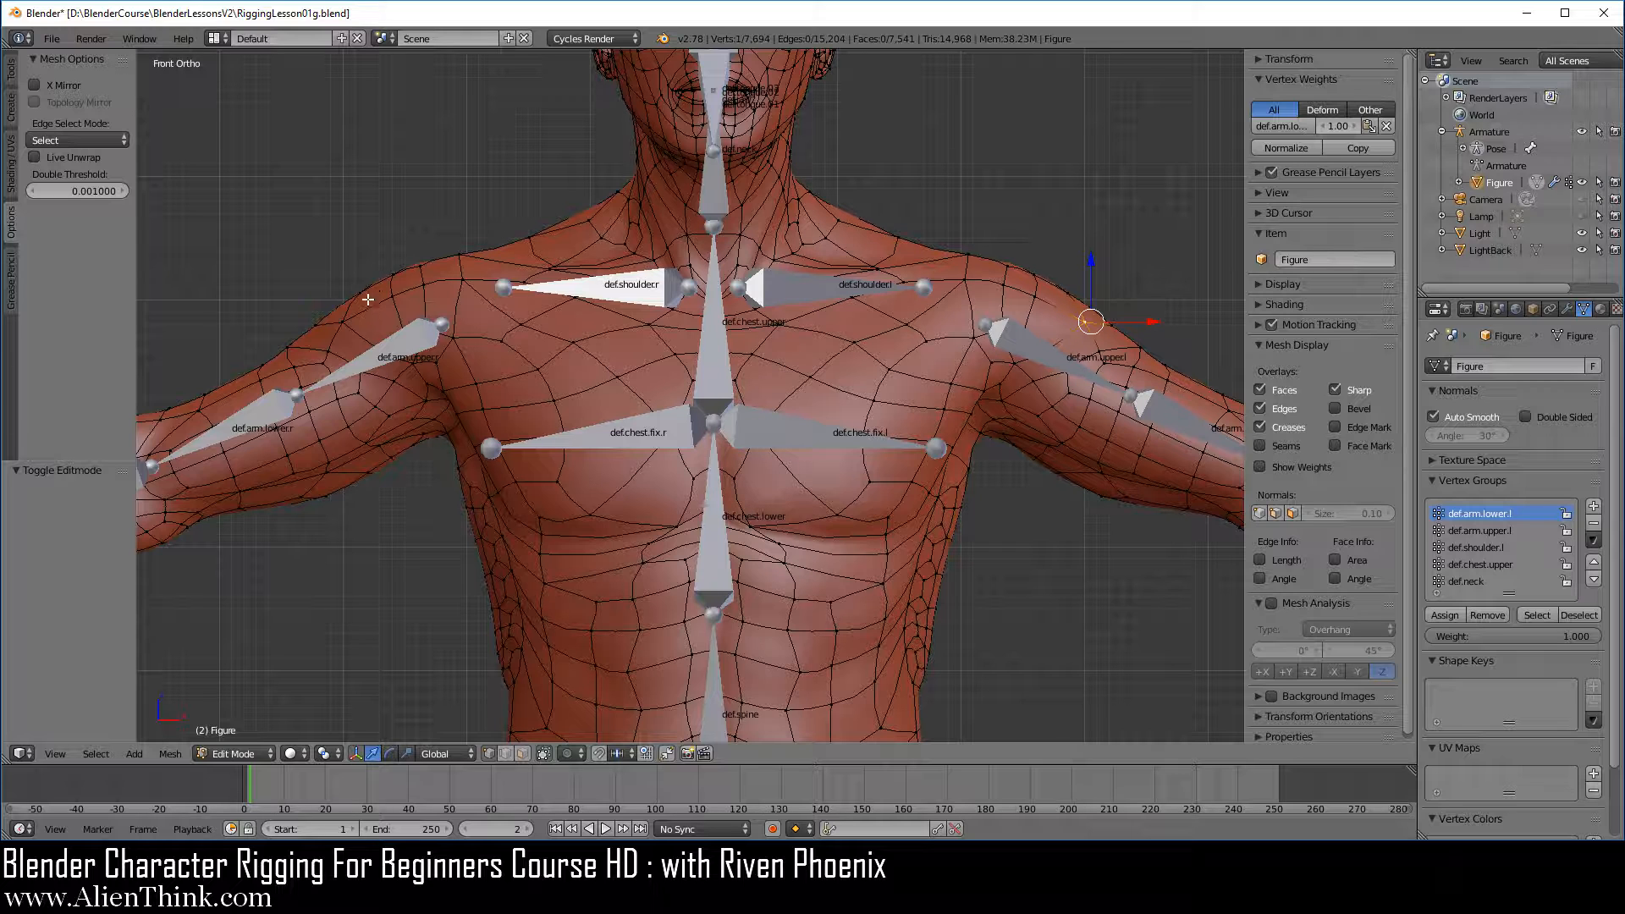
Step: Select the matching vertex on the character's right upper arm and mirror the def.arm.lower.l vertex group onto it
left_click(337, 322)
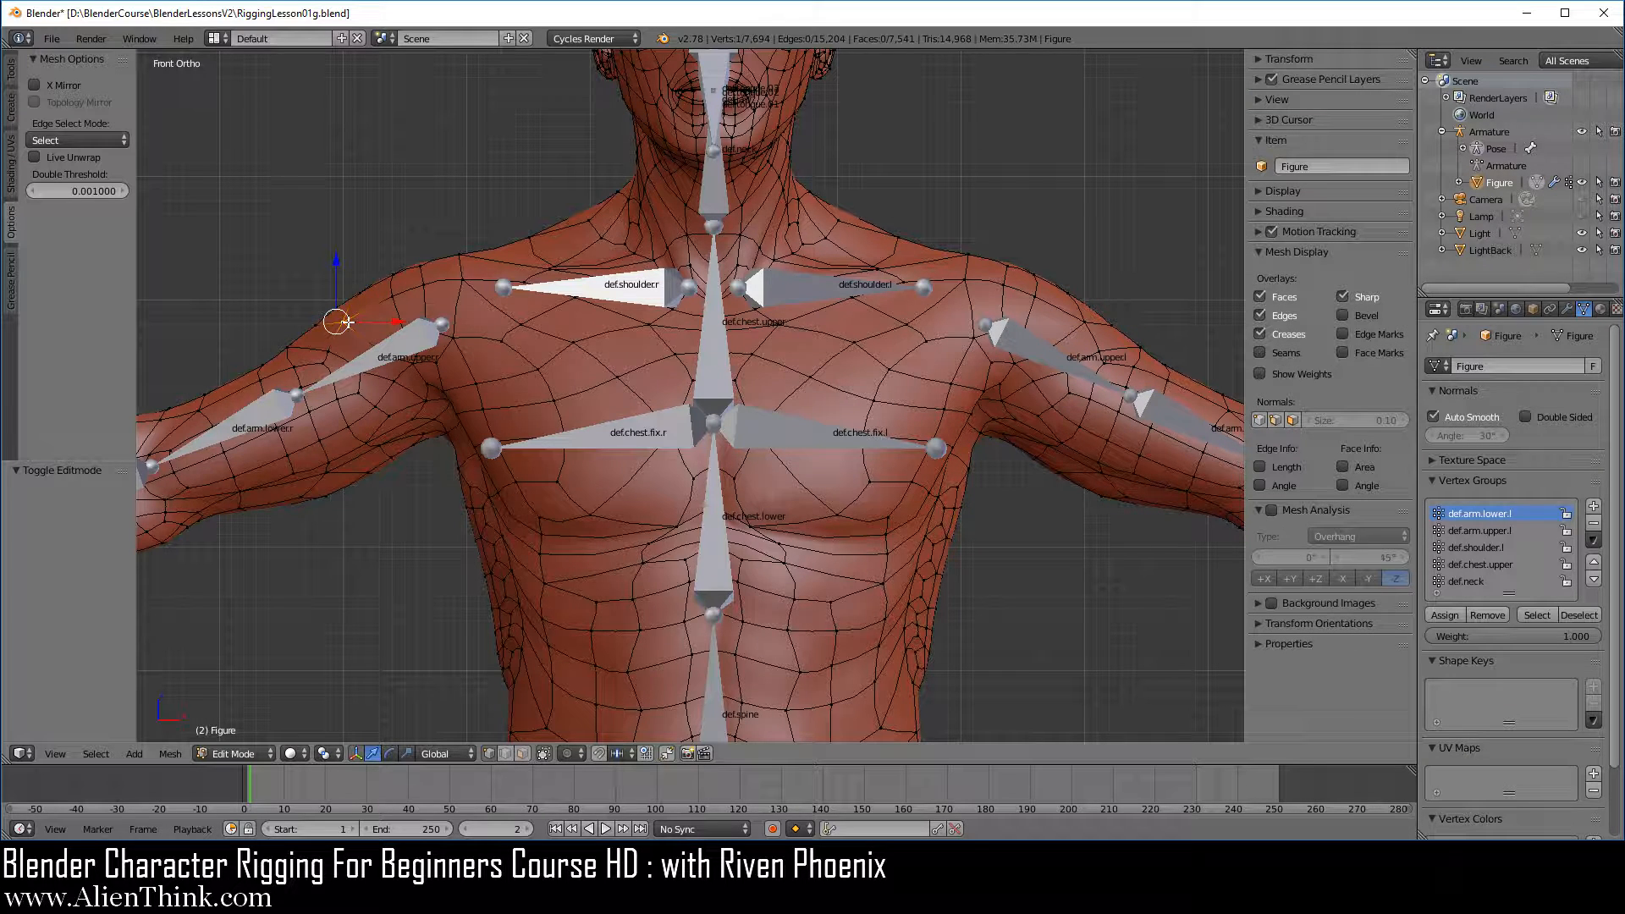
left_click(1594, 543)
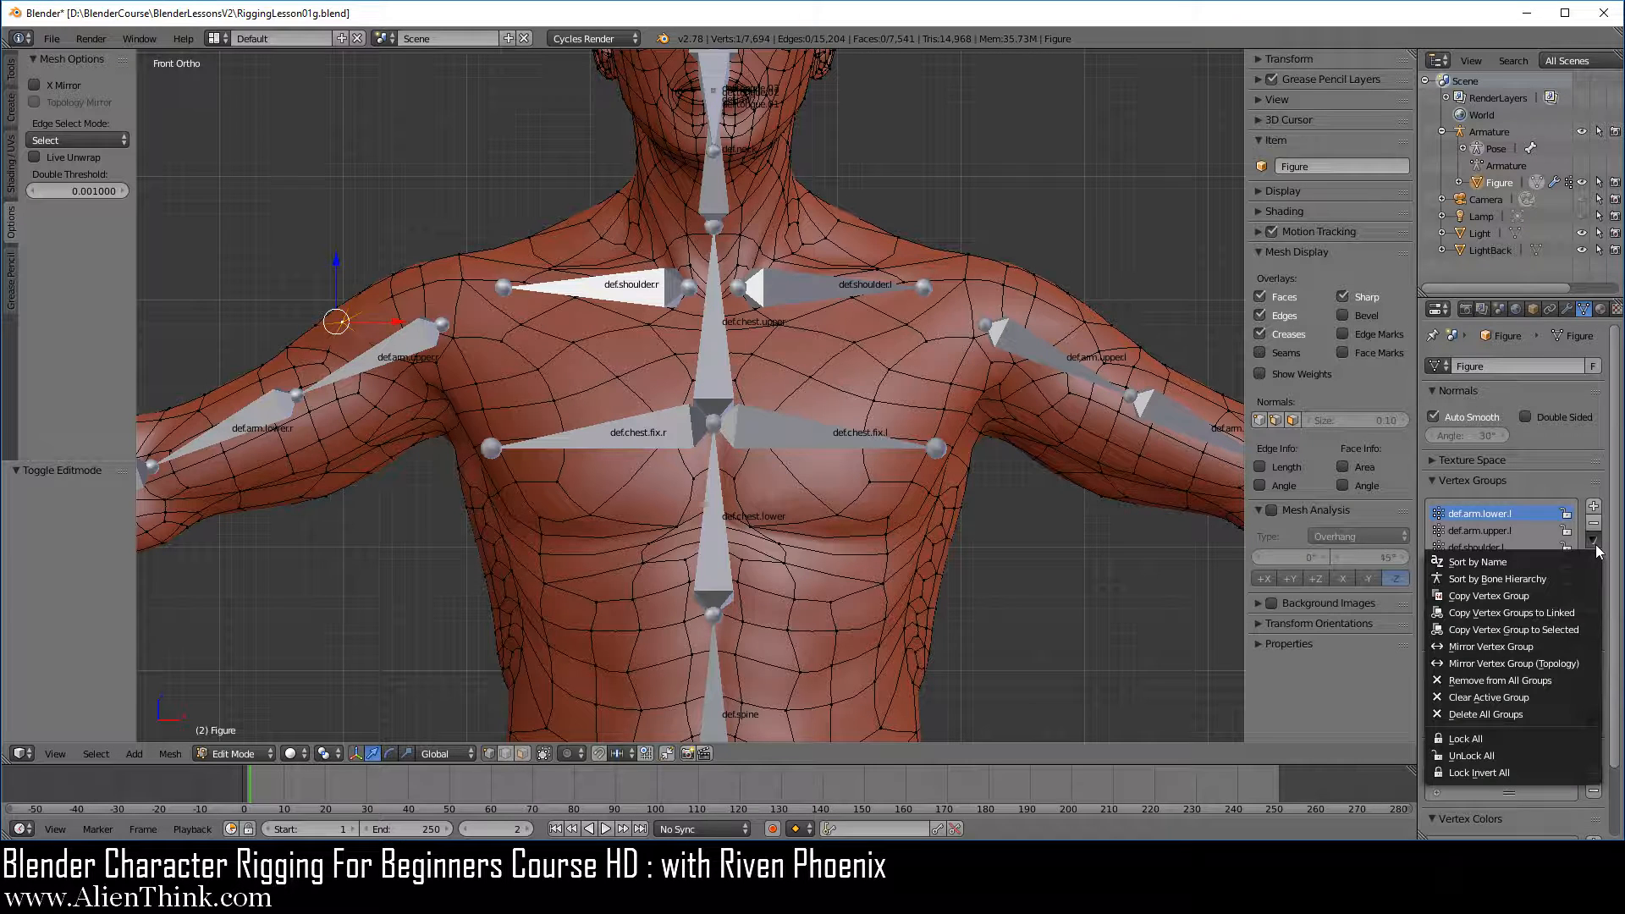
left_click(1511, 648)
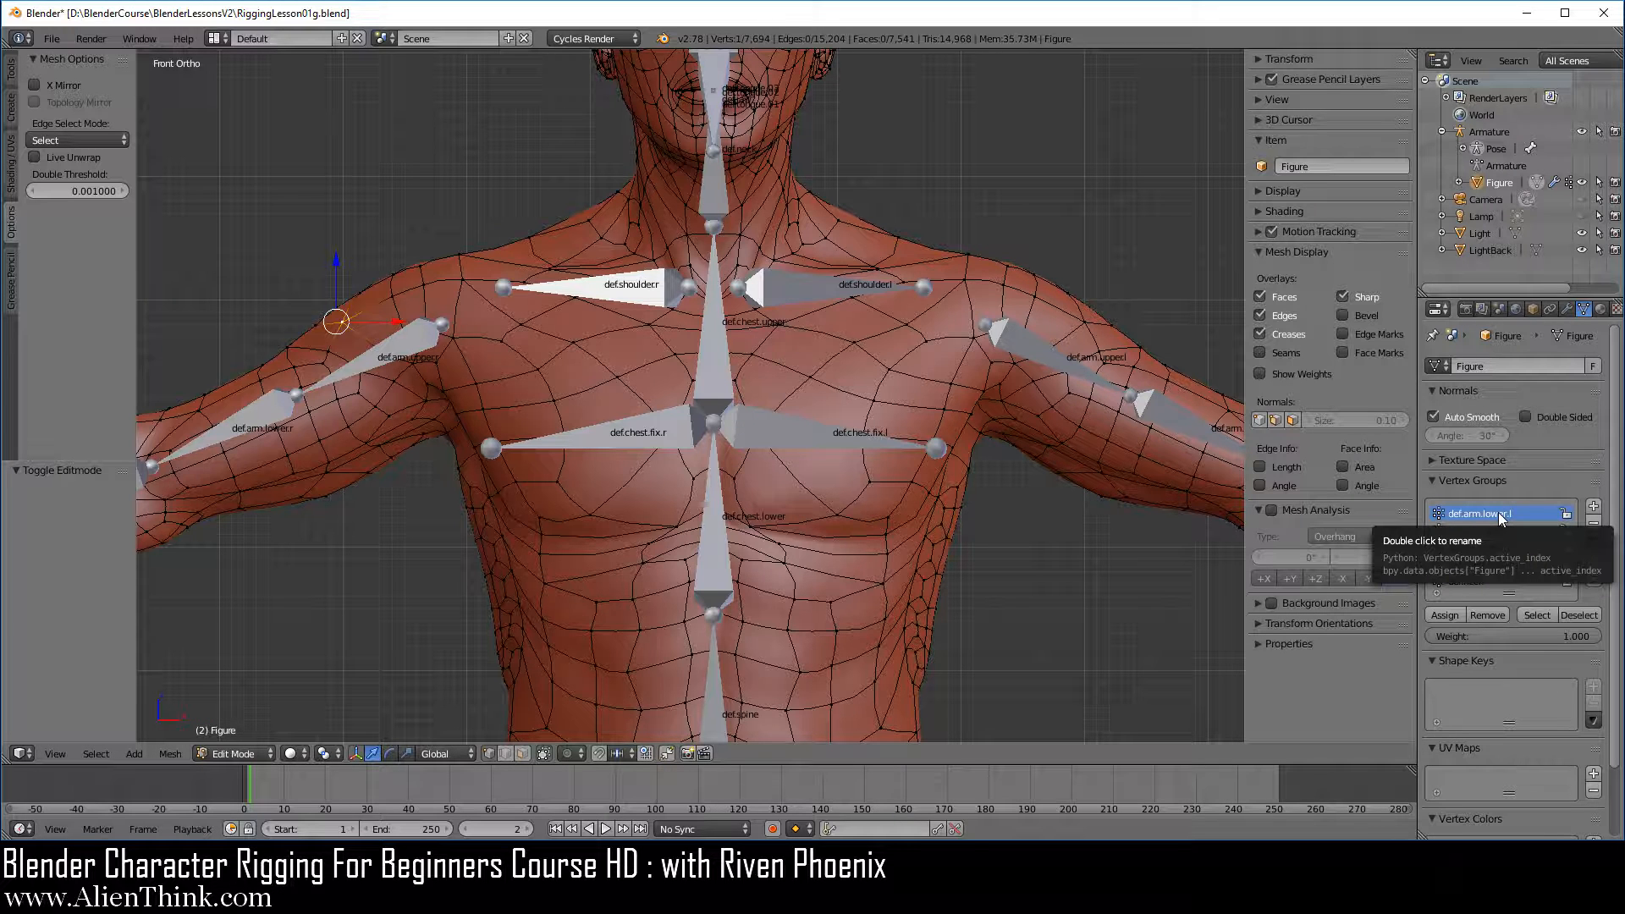
right_click(1091, 318)
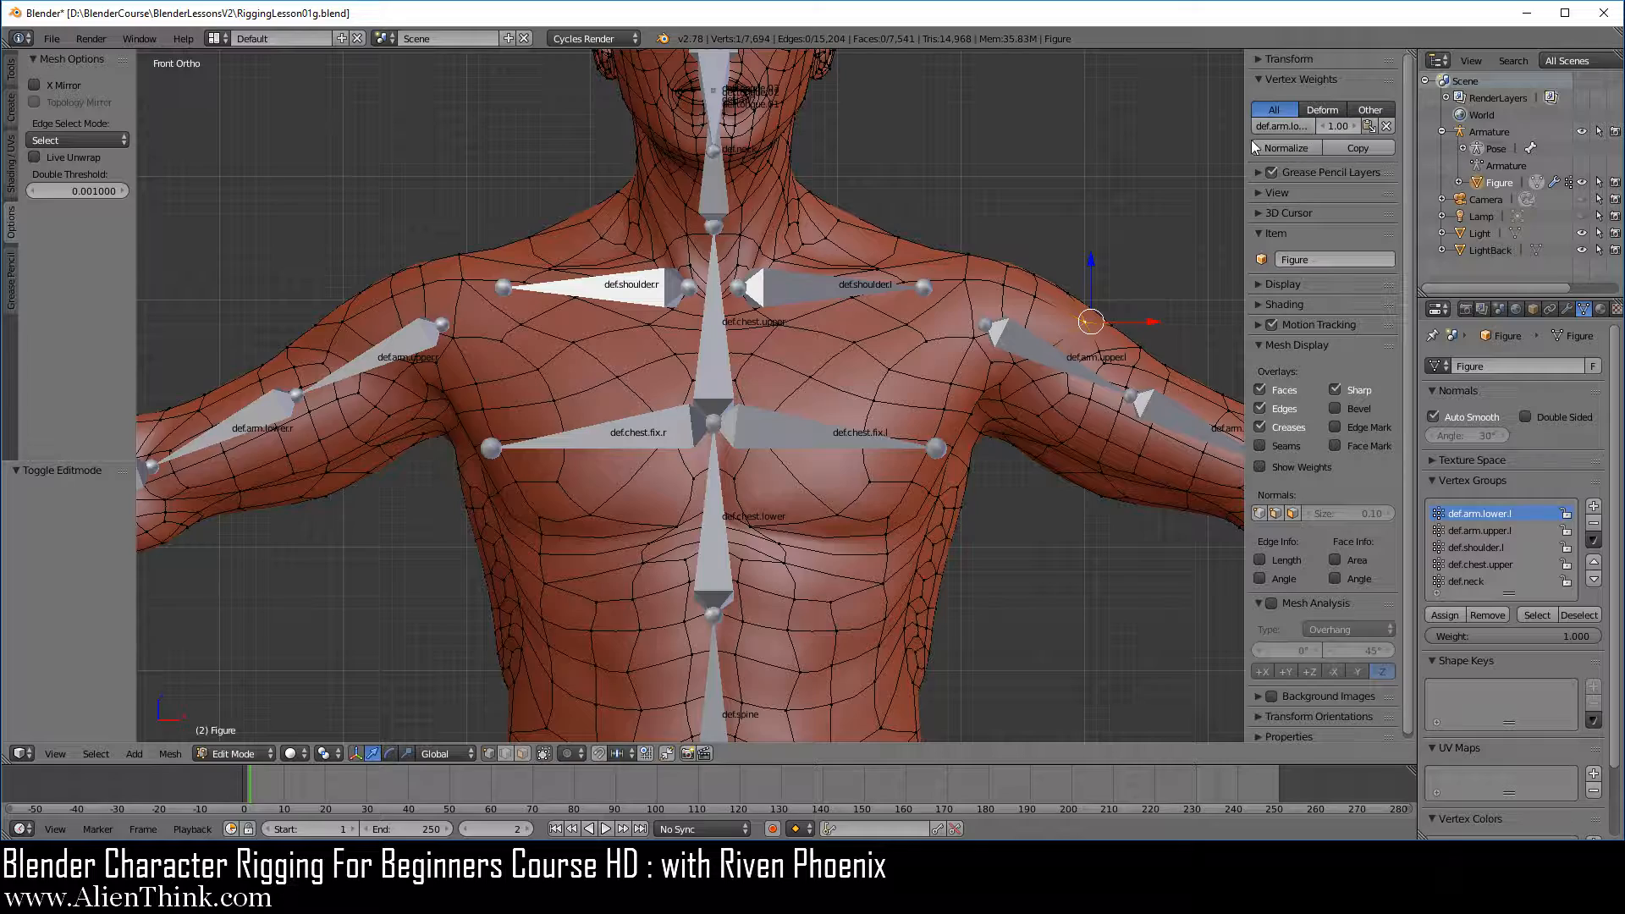
left_click_drag(1244, 138, 1195, 138)
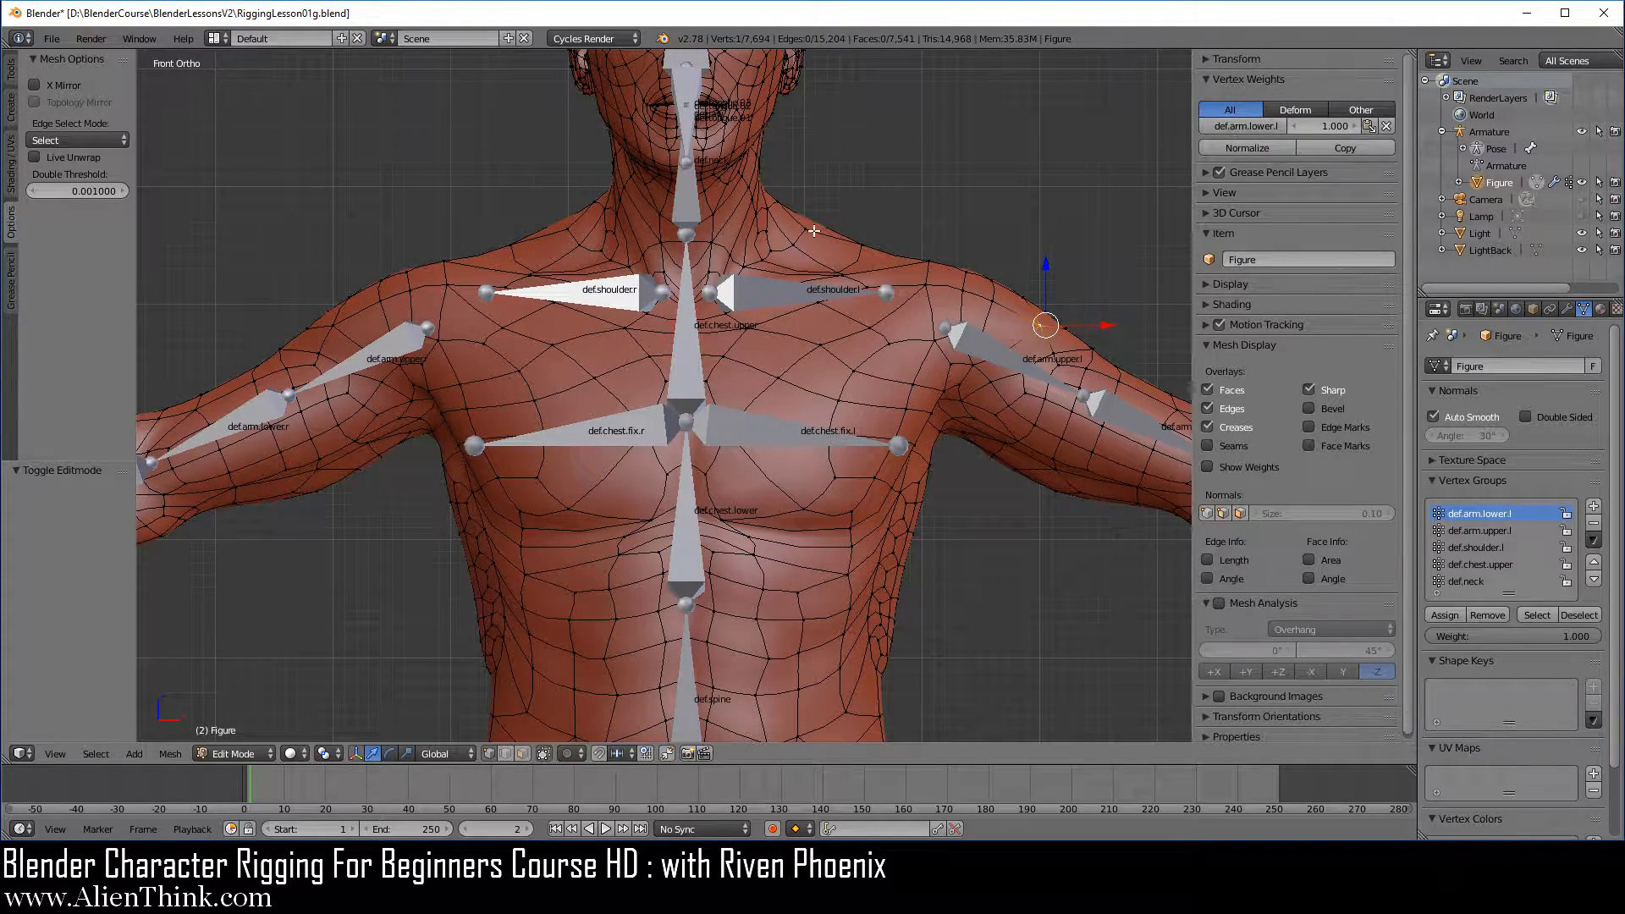
right_click(340, 325)
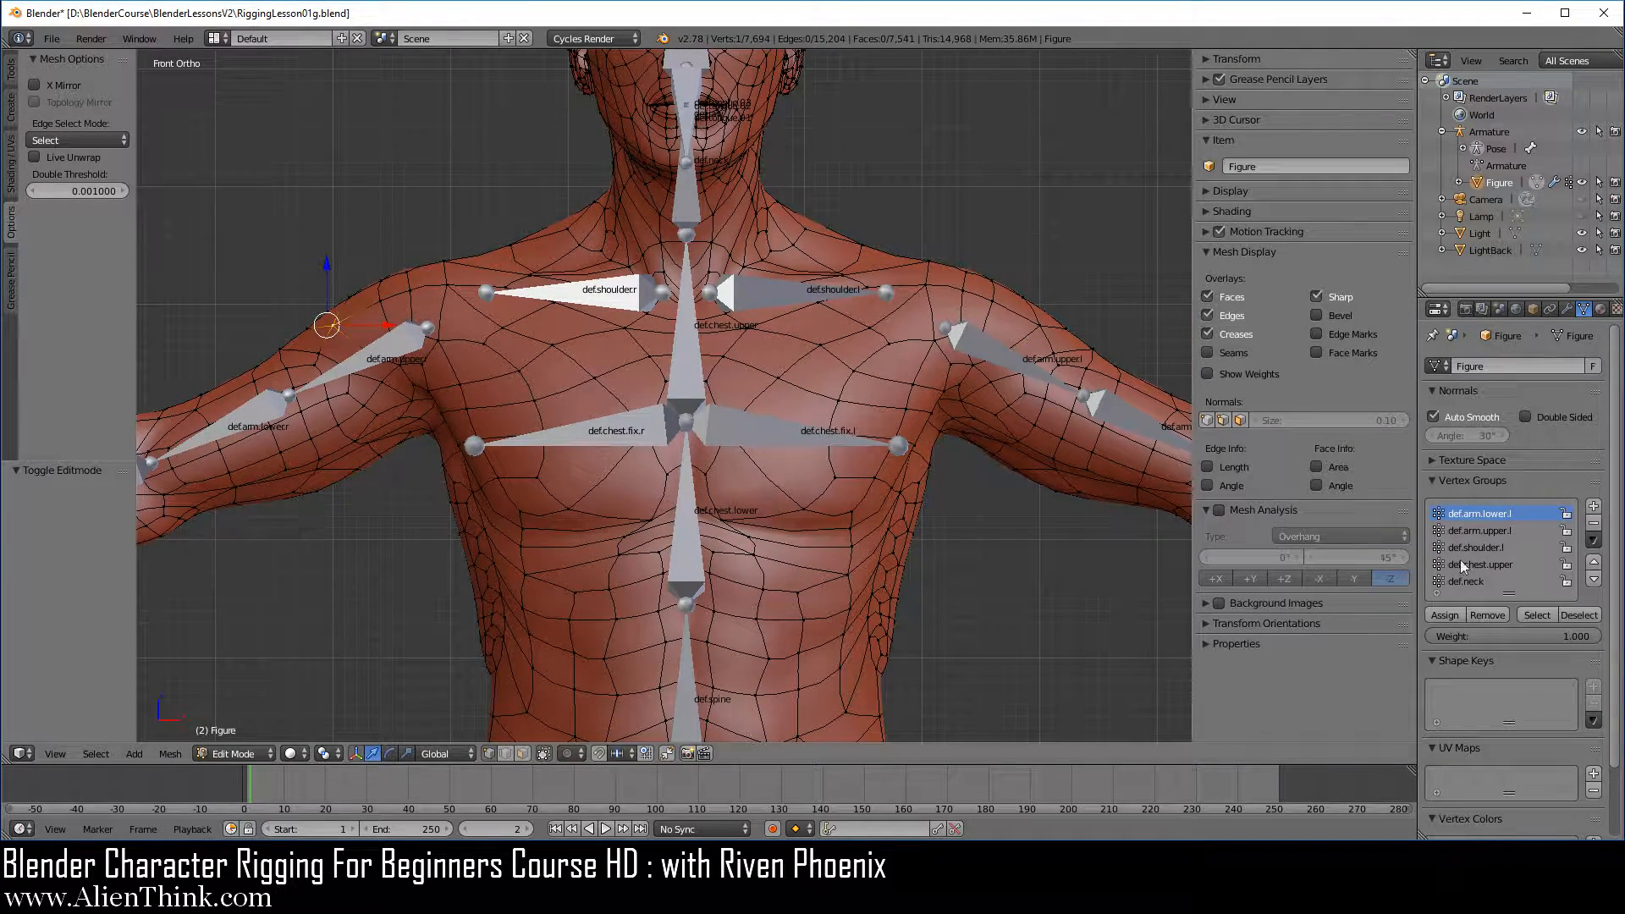
left_click(1594, 541)
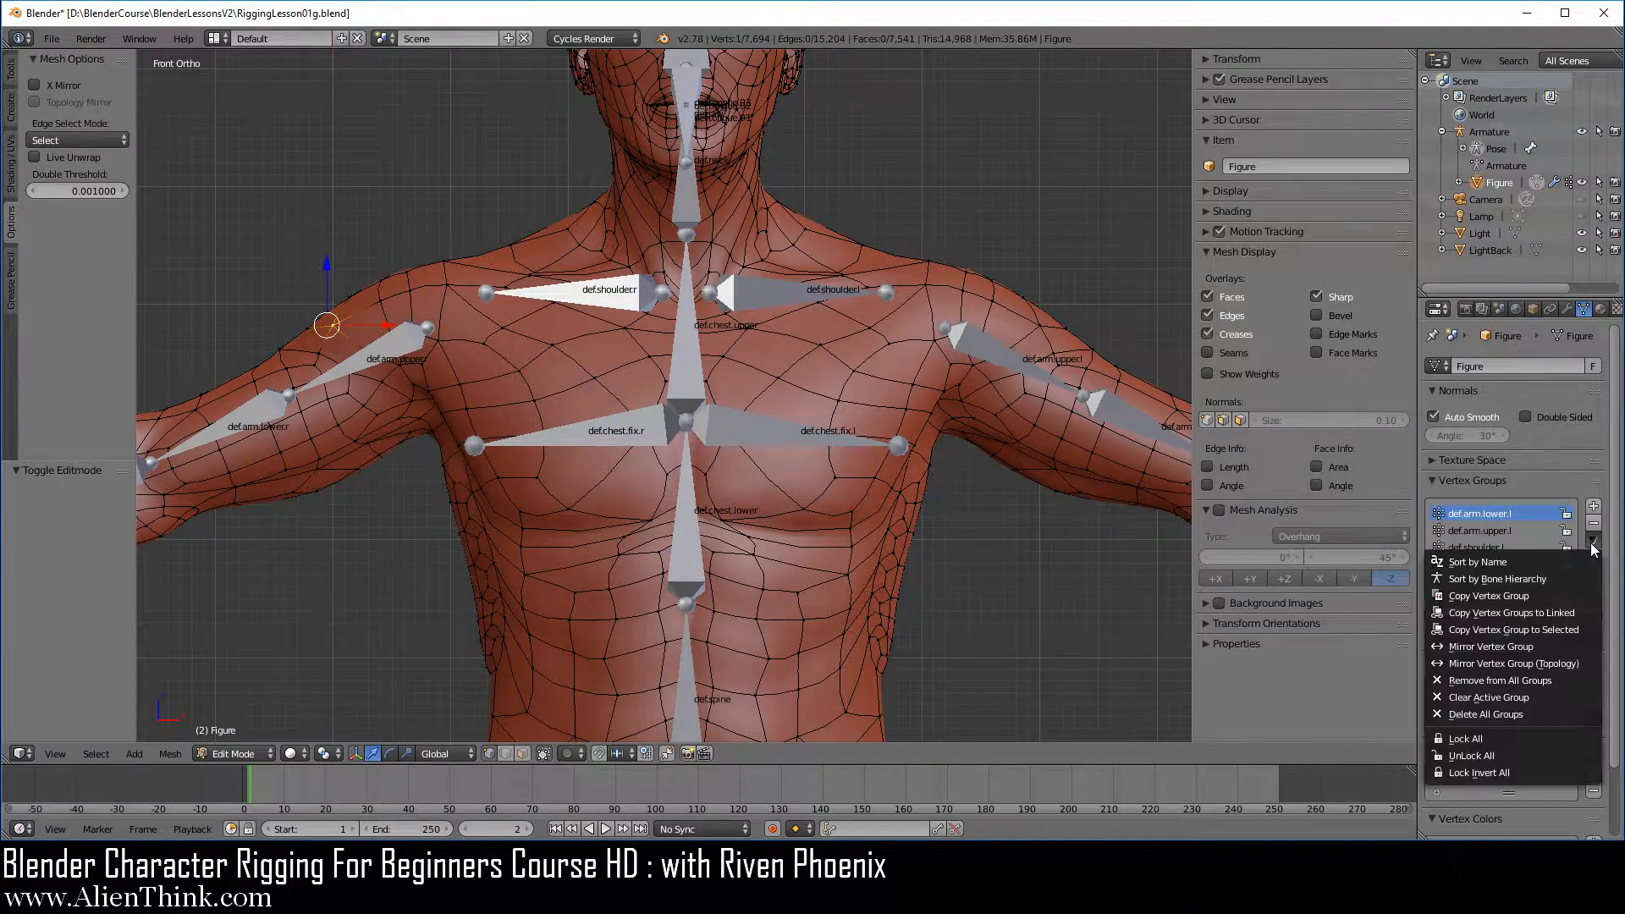
left_click(1510, 646)
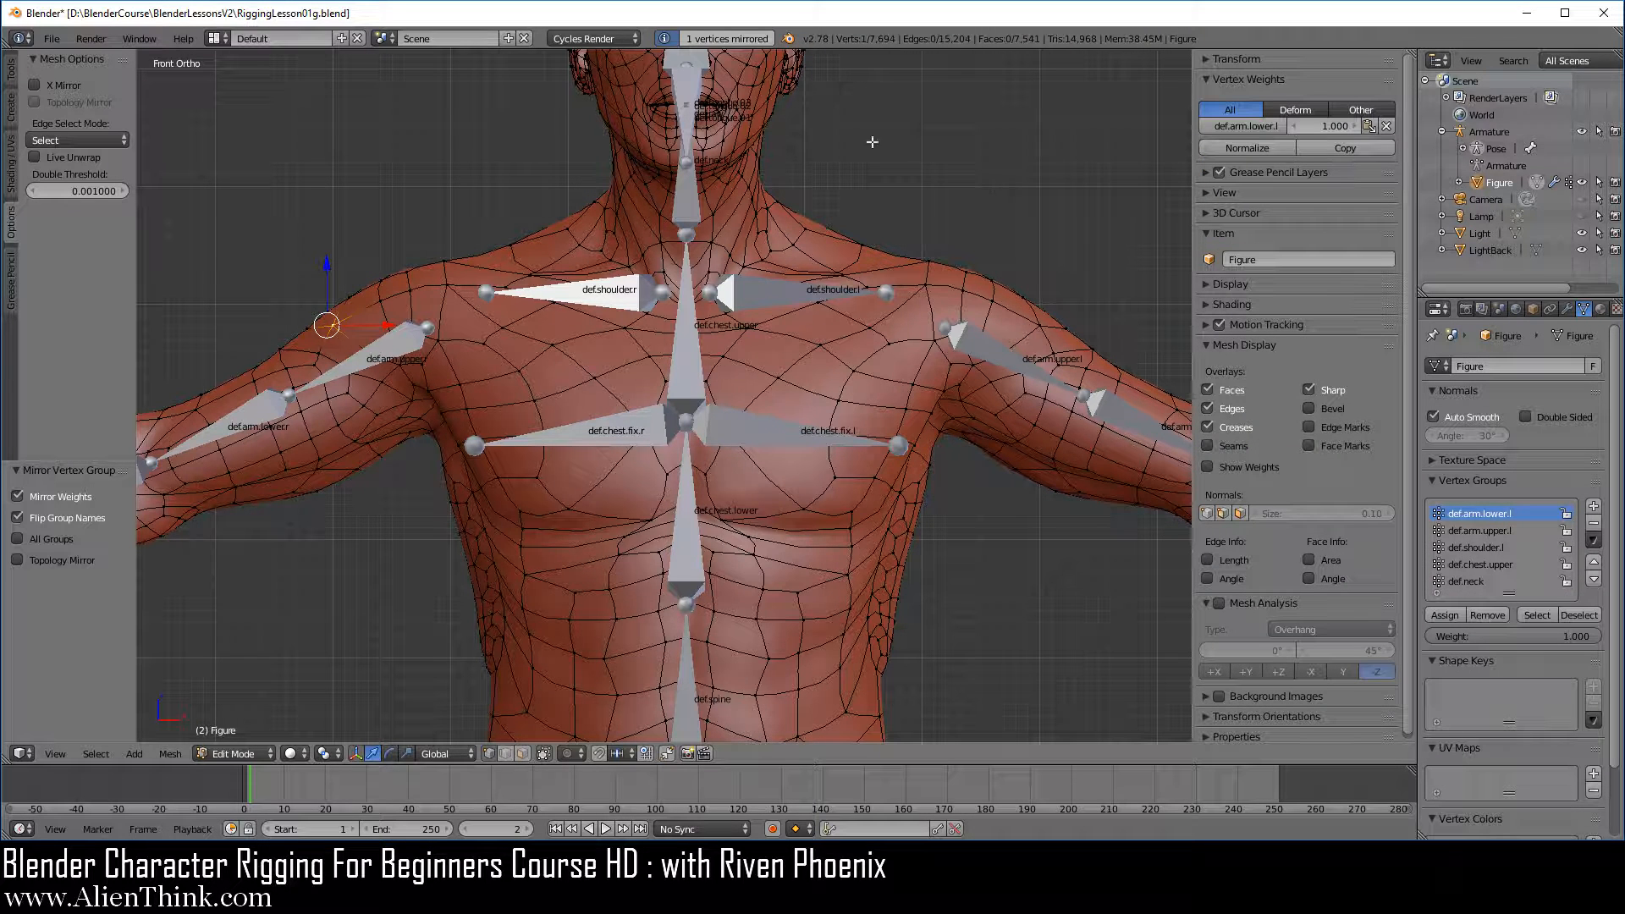
Step: Compare the weights of both matching arm vertices and delete the def.arm.lower.l weight from the right one
right_click(1034, 321)
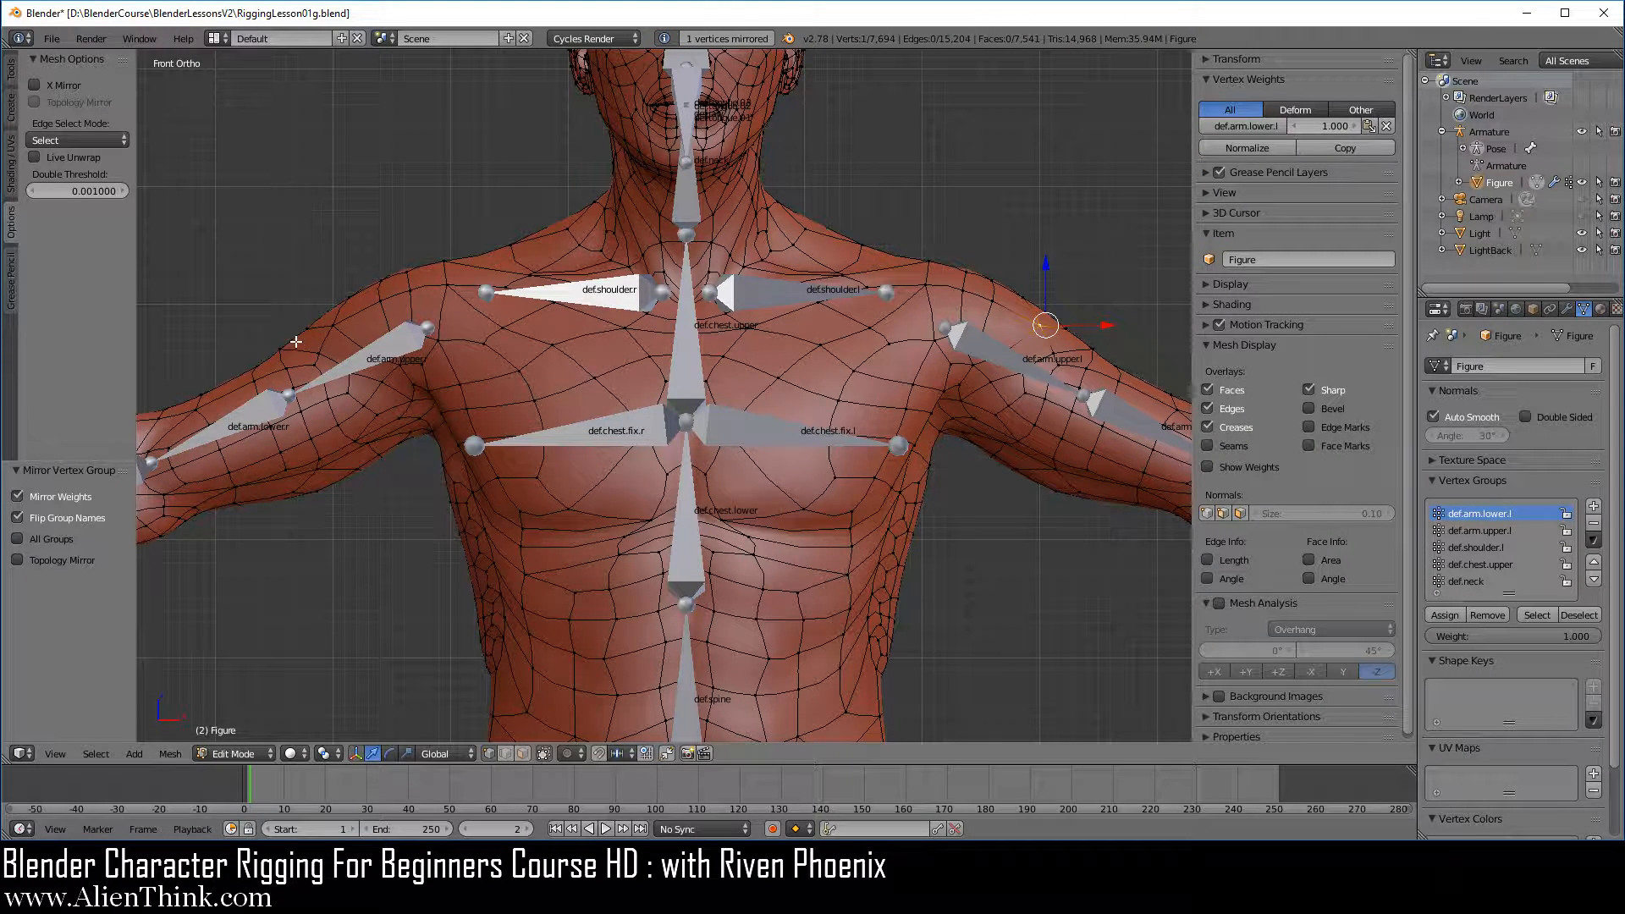
right_click(336, 328)
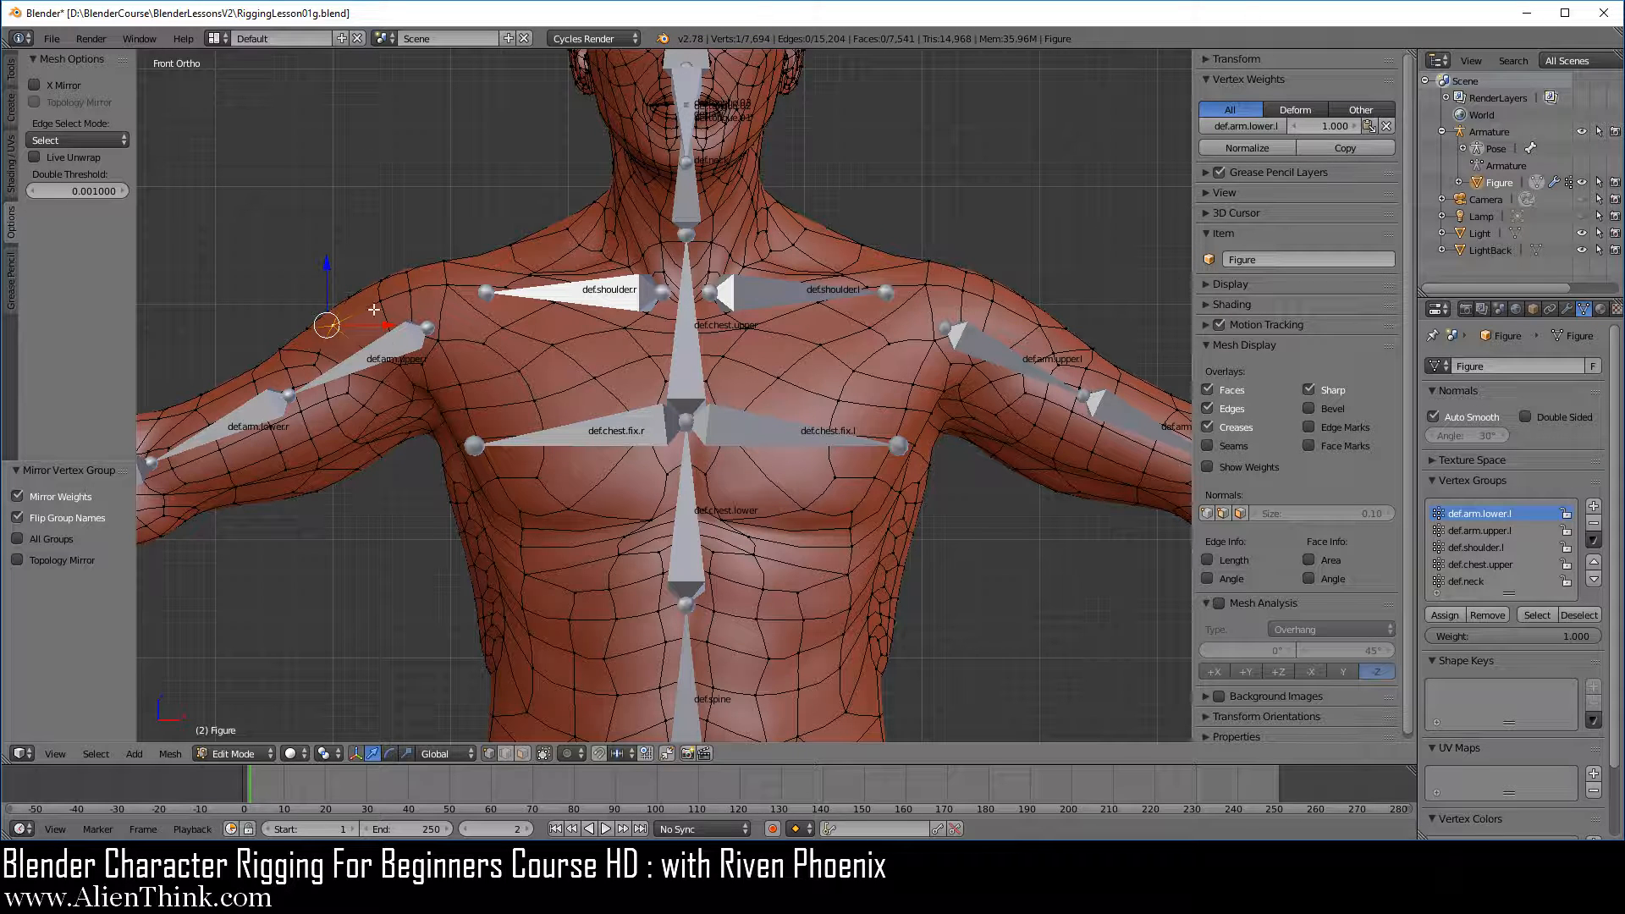
left_click(1386, 127)
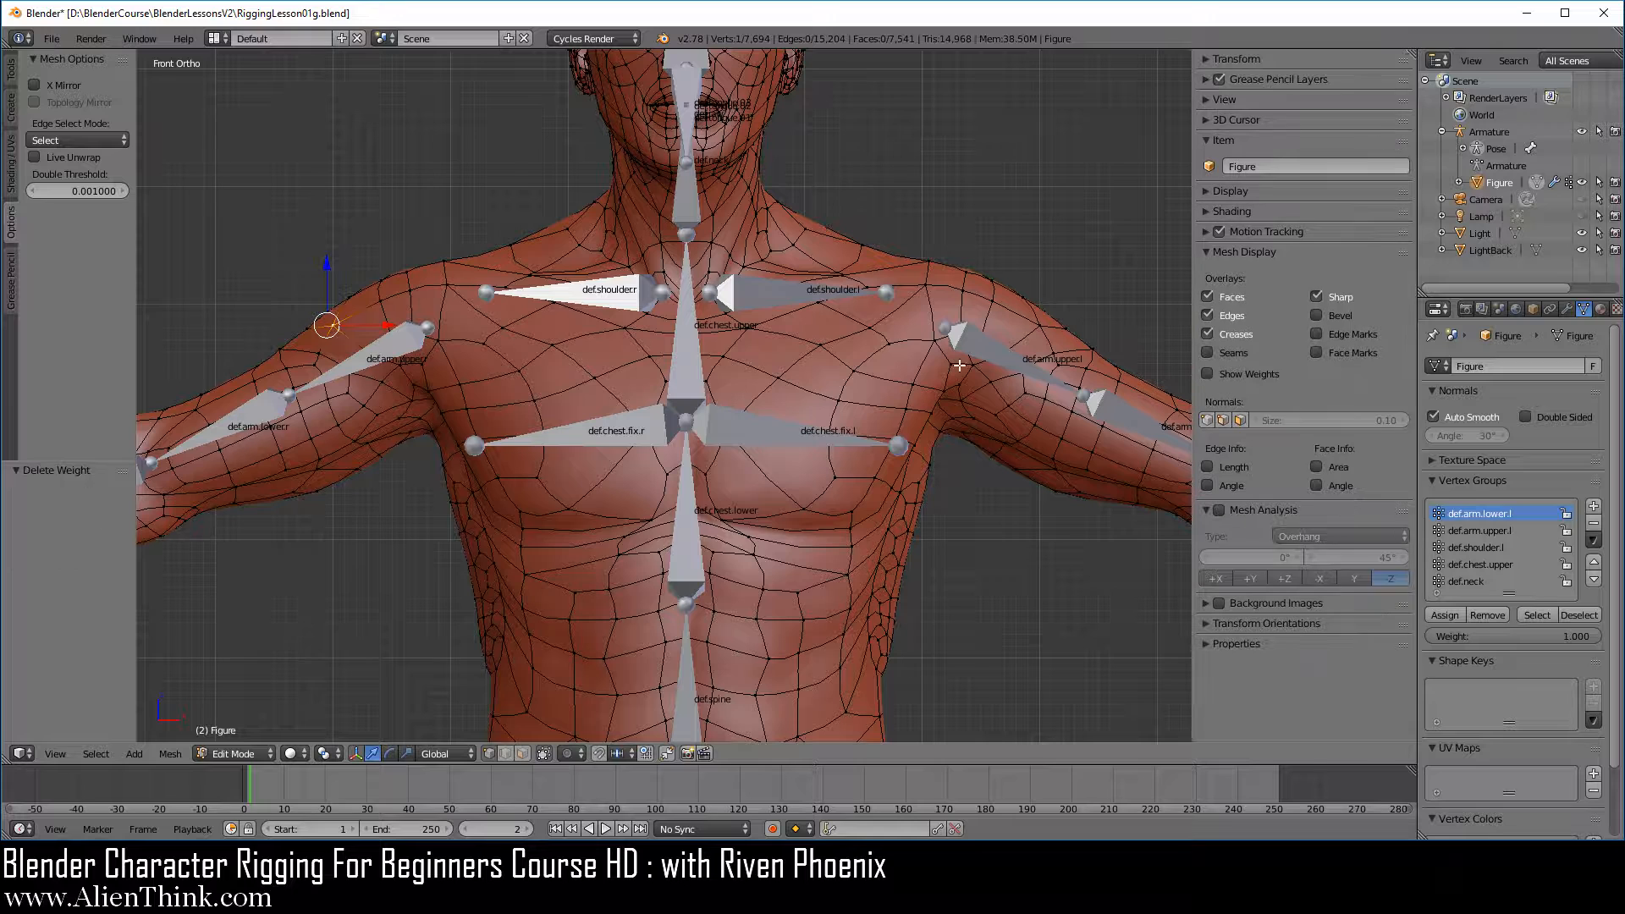
right_click(1043, 325)
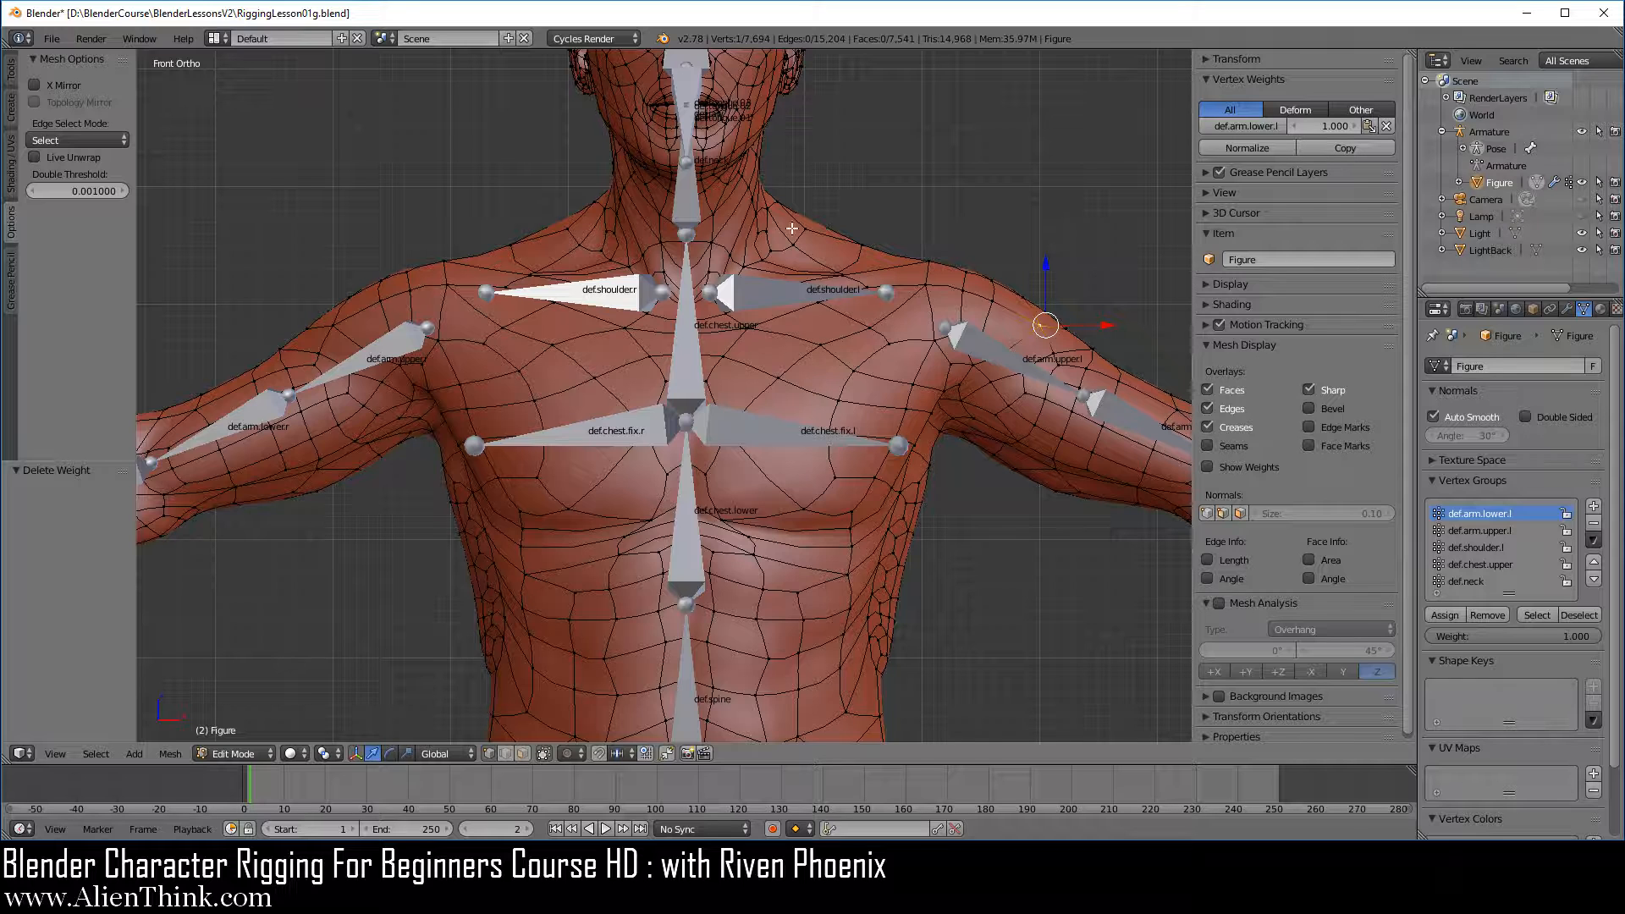
right_click(336, 327)
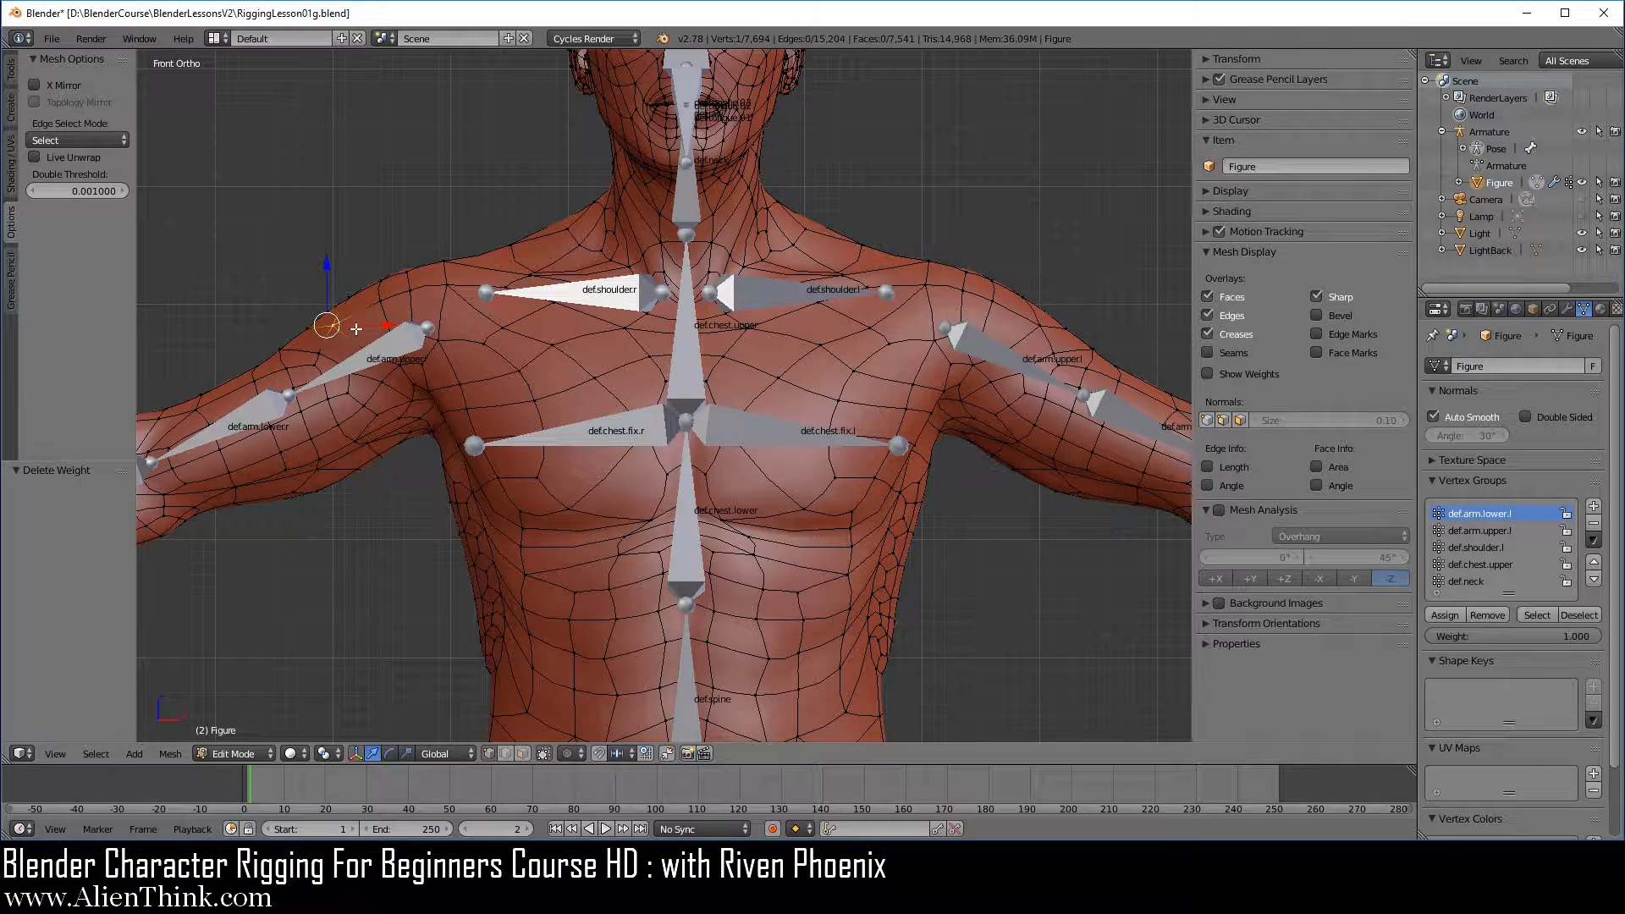
Step: Circle-select a patch of vertices around the right upper arm vertex and mirror the def.arm.lower.l vertex group onto the selection
key("c")
mouse_move(359, 316)
left_mouse_down()
mouse_move(345, 313)
mouse_move(352, 262)
mouse_move(326, 372)
mouse_move(371, 376)
mouse_move(406, 282)
left_mouse_up()
key("Escape")
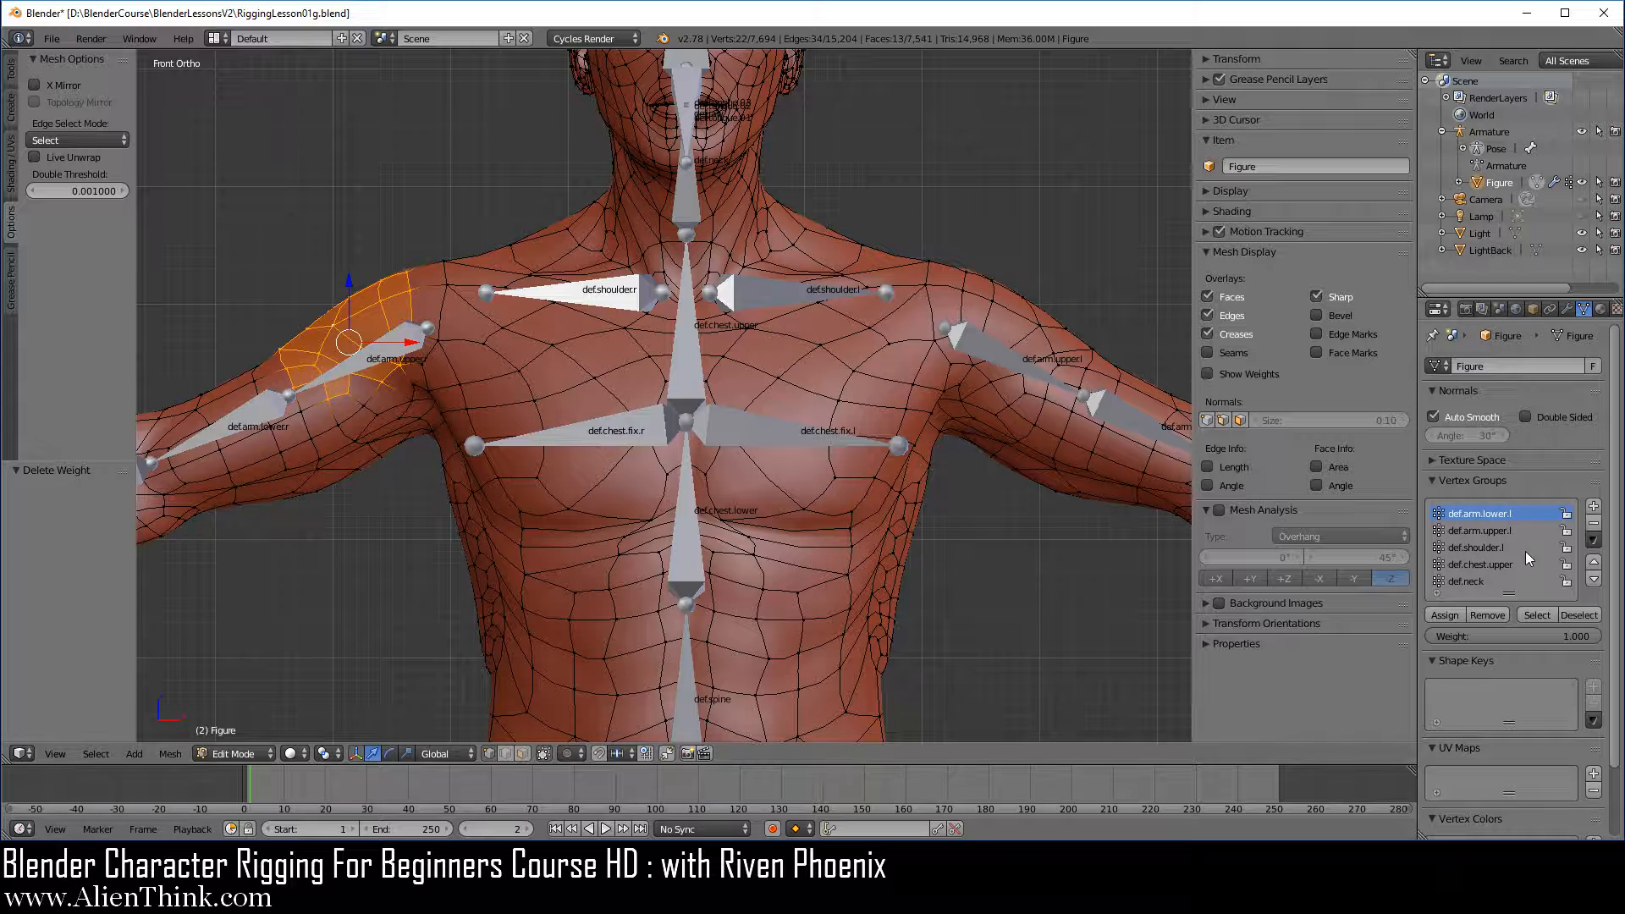
left_click(1594, 542)
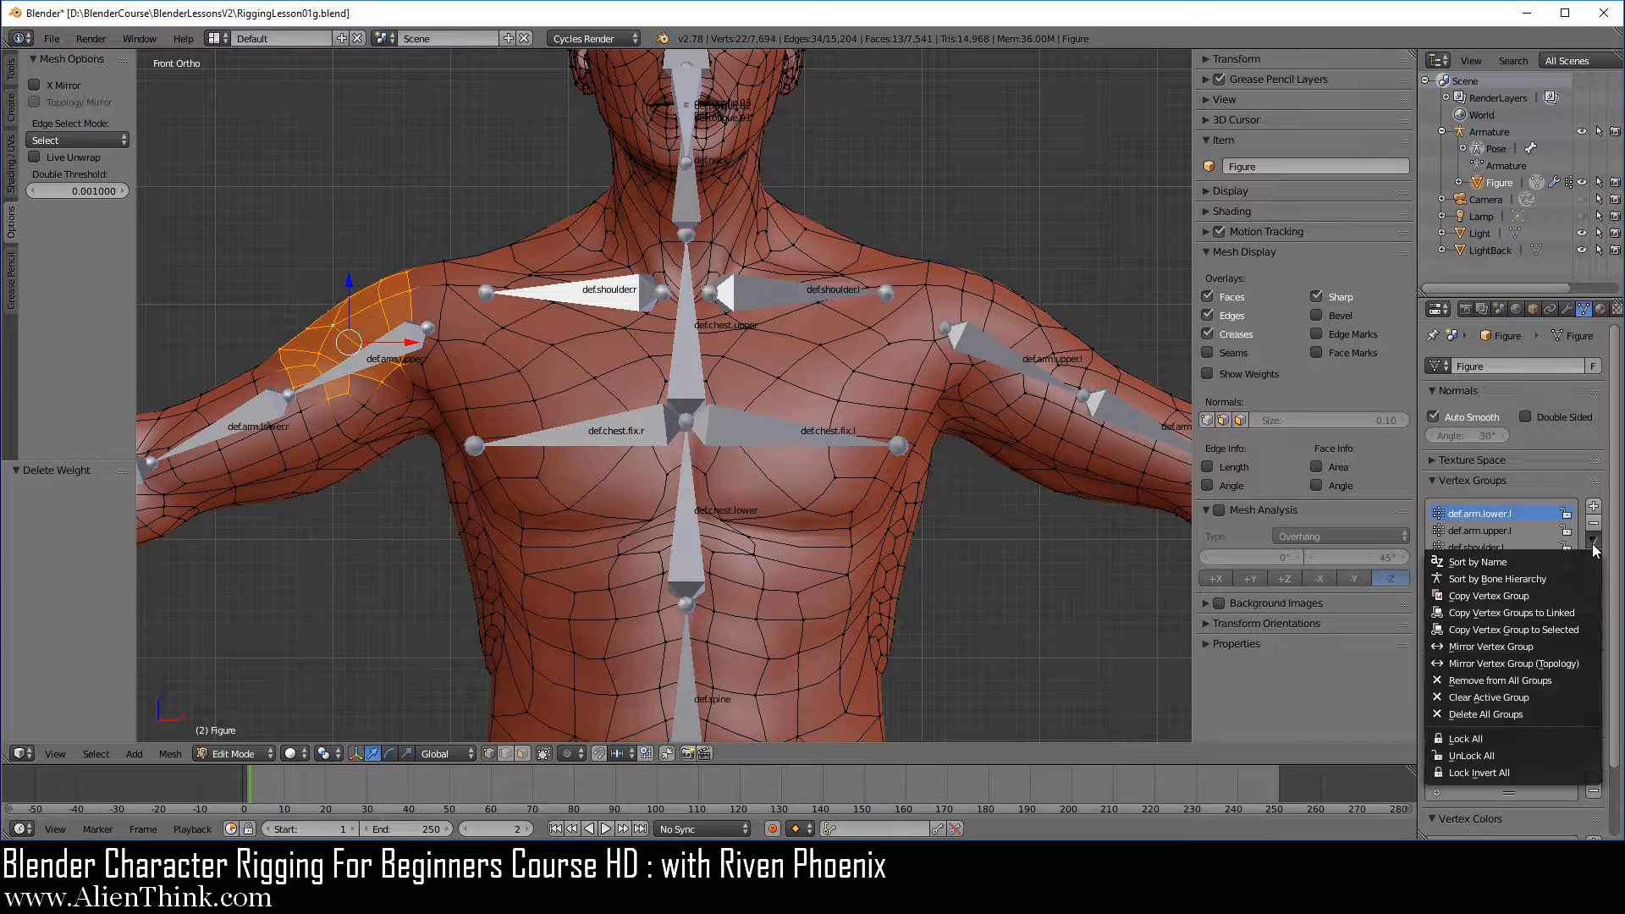
left_click(1551, 648)
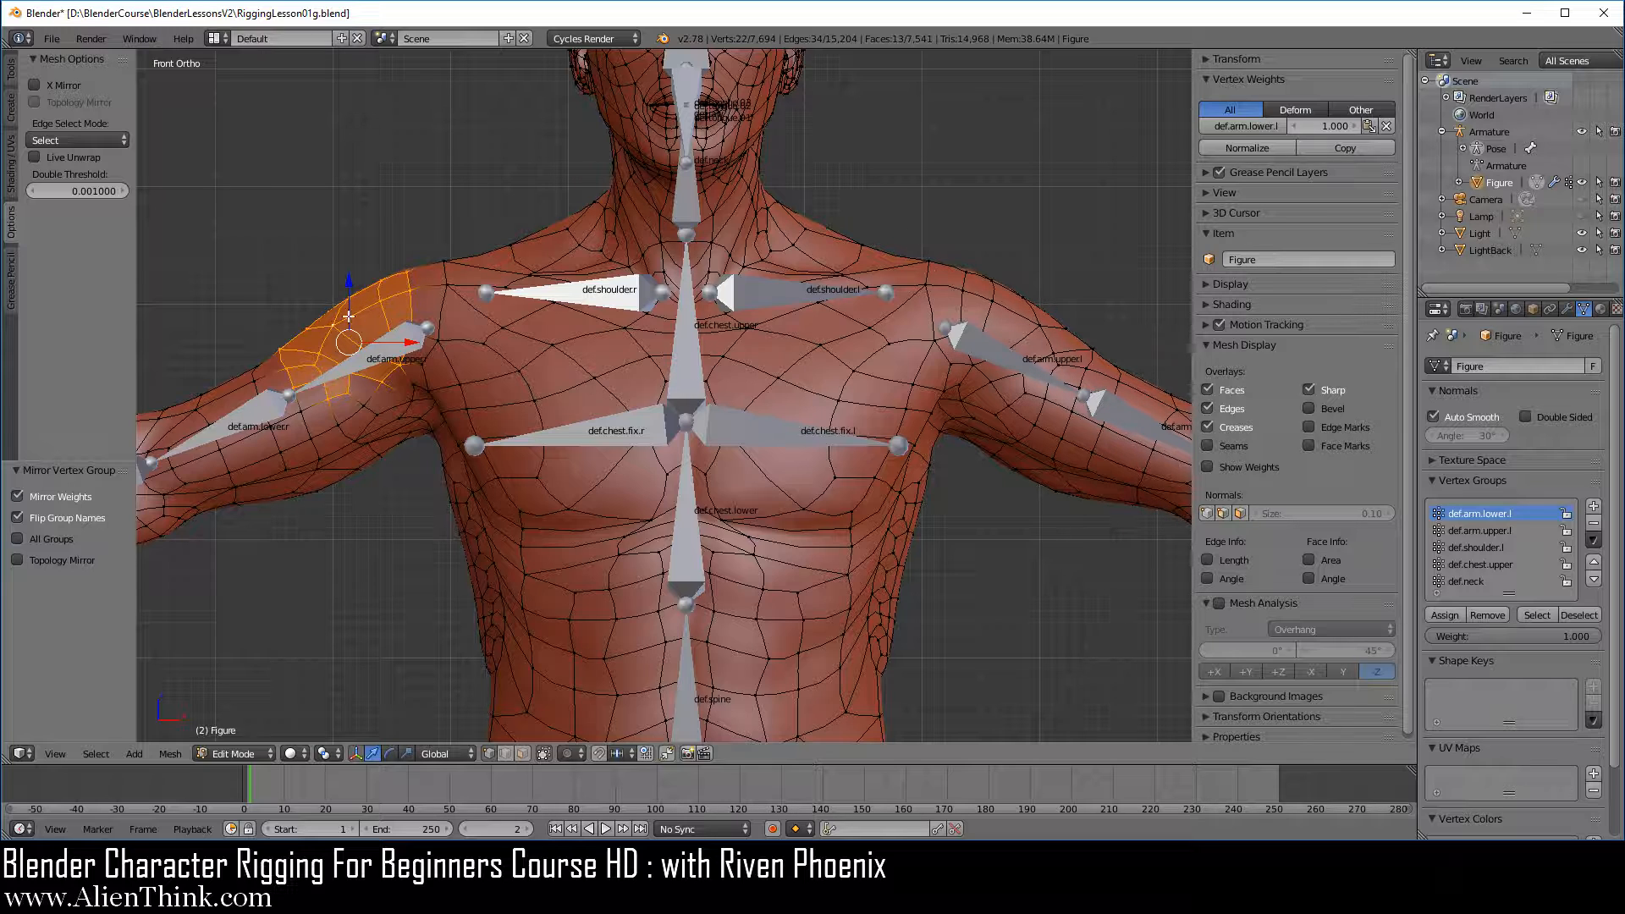
Step: Inspect individual vertex weights on the right upper arm and its left counterpart, and delete the mirrored def.arm.lower.l weight from the right vertex
right_click(328, 324)
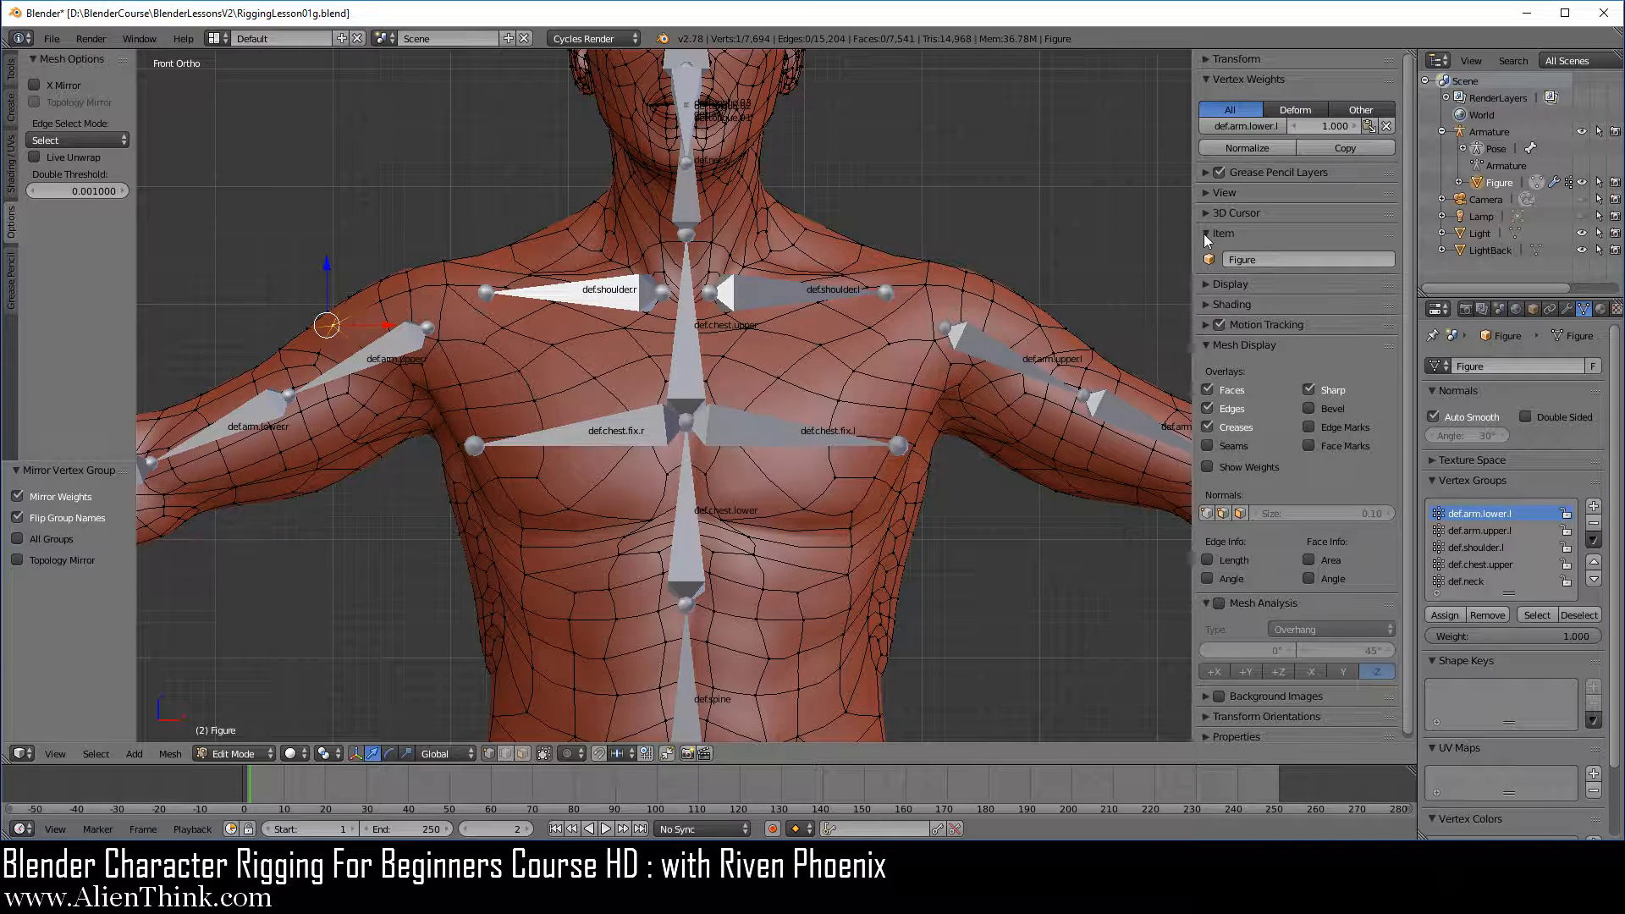
right_click(394, 293)
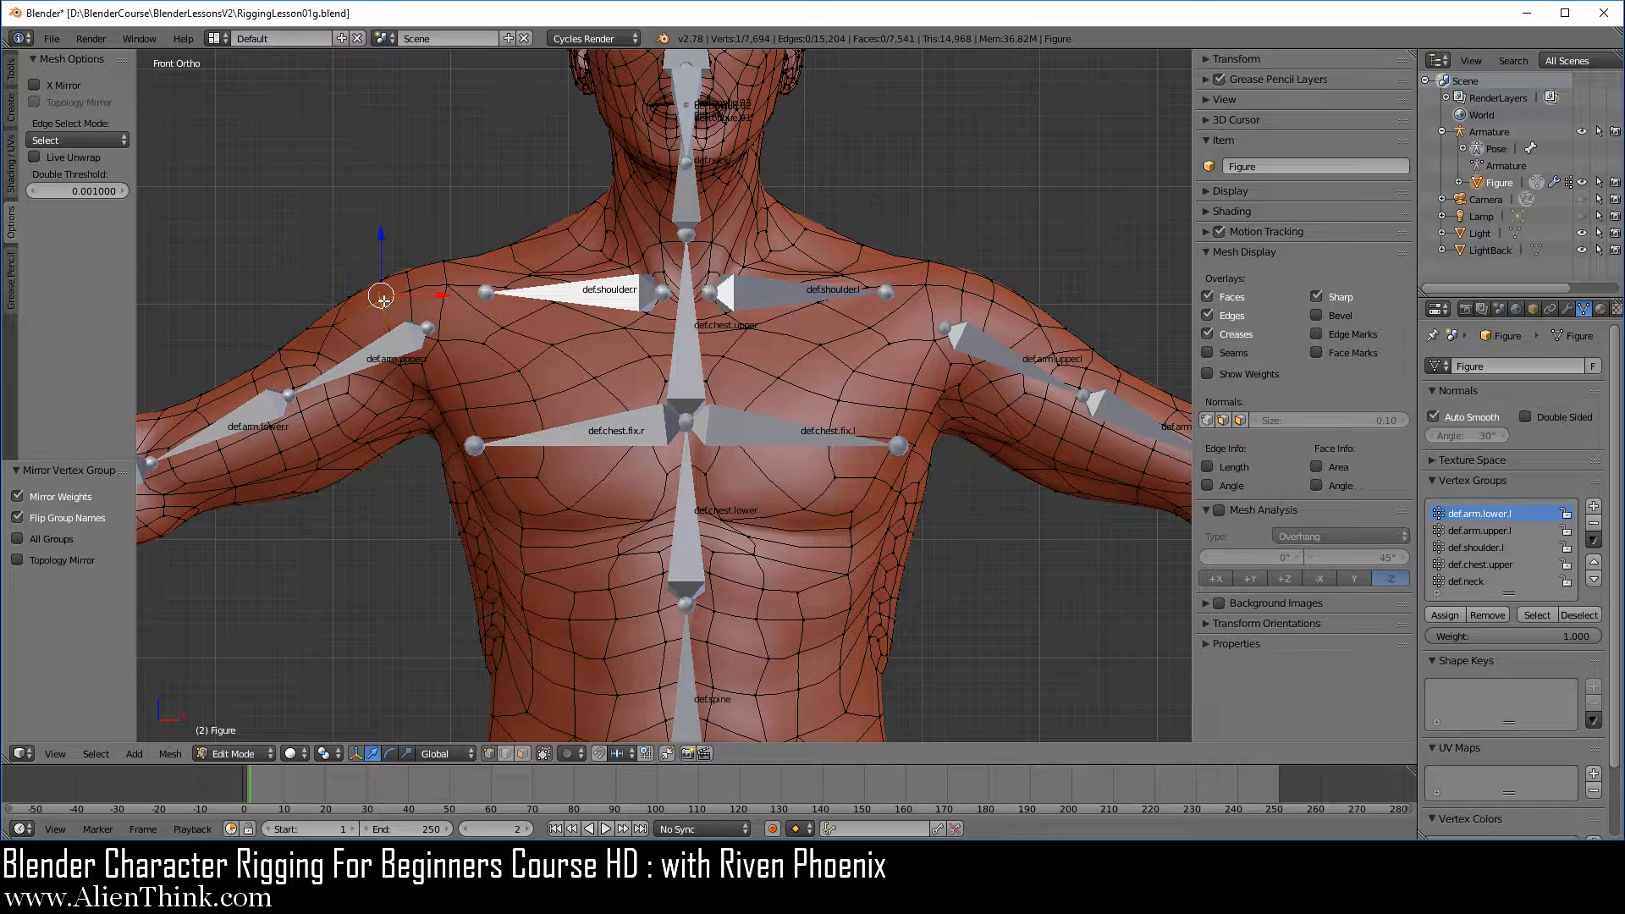
right_click(322, 352)
right_click(329, 324)
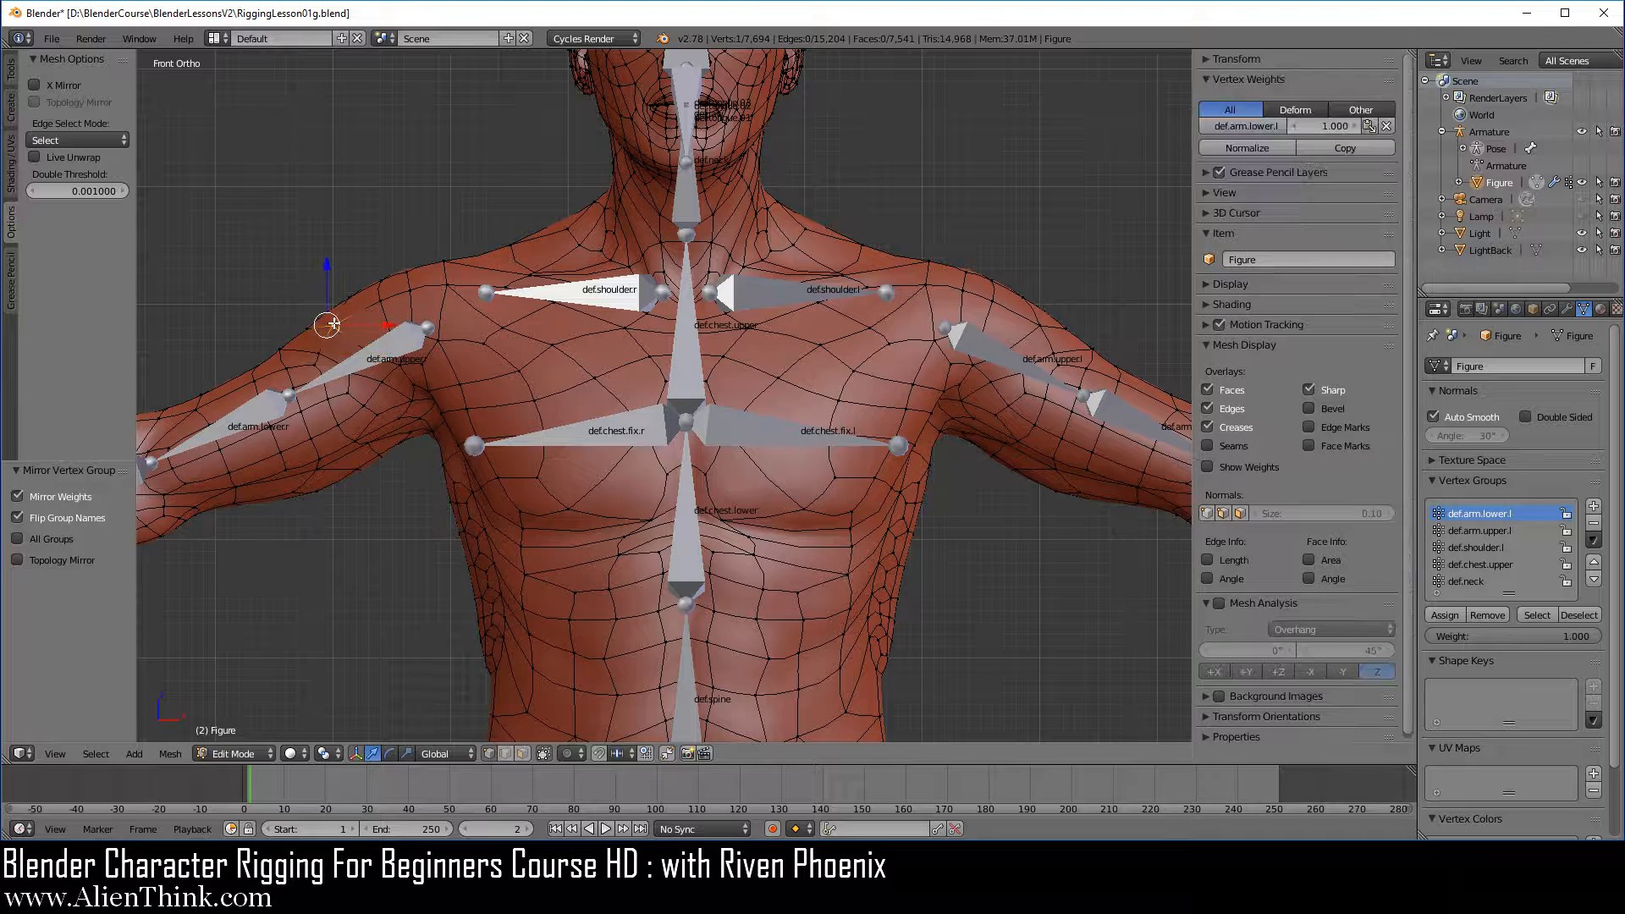
right_click(1045, 324)
right_click(326, 325)
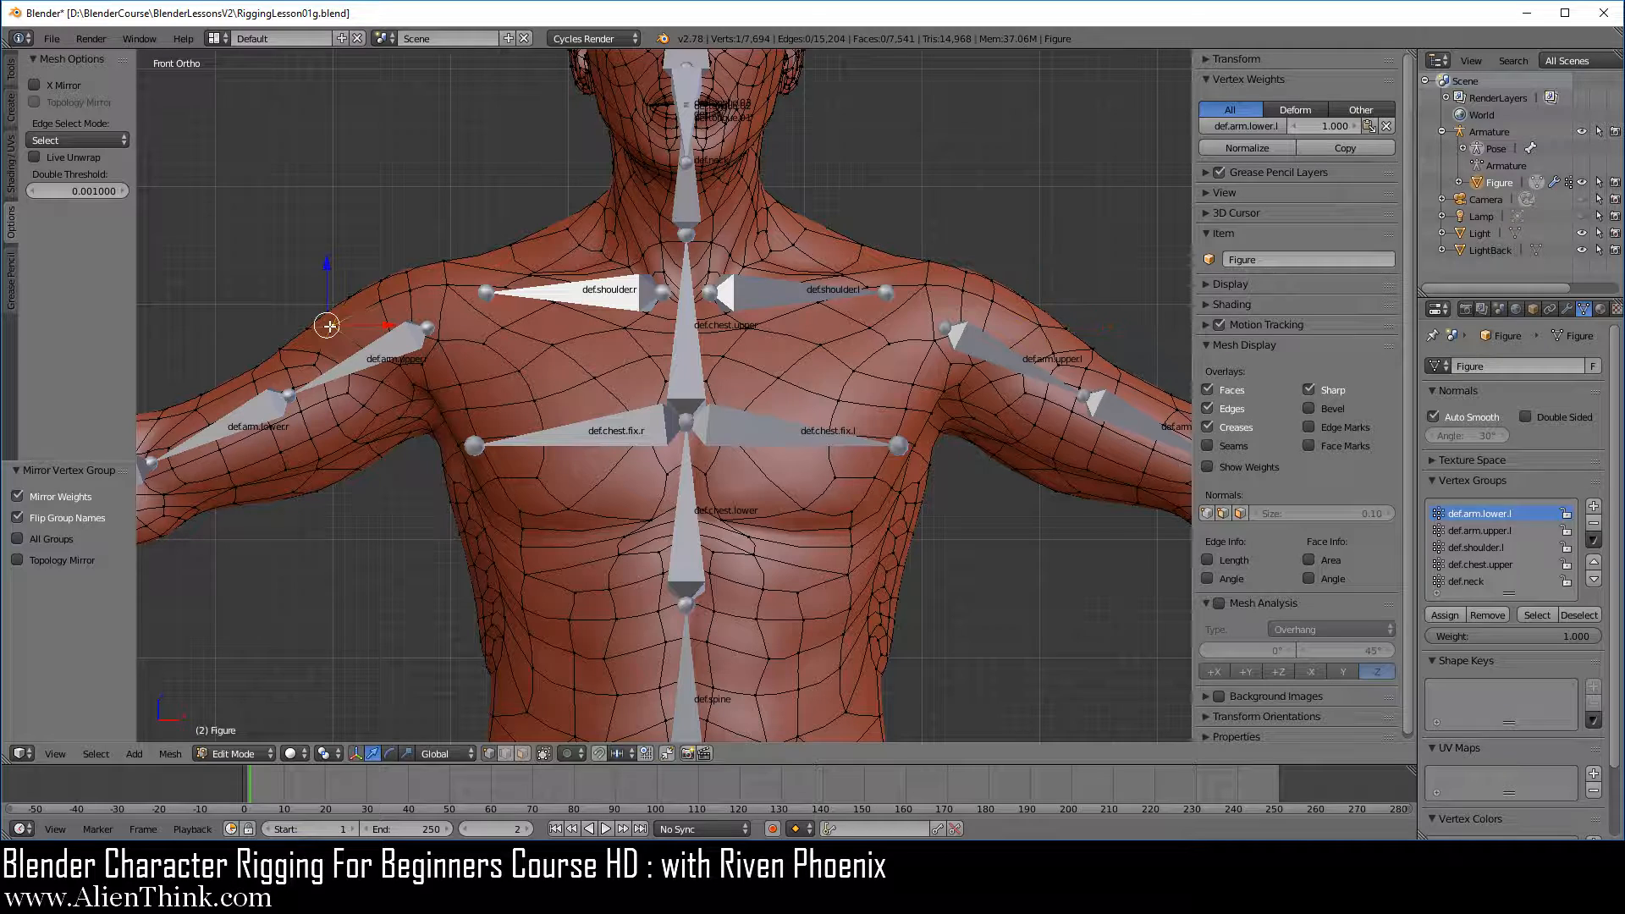
left_click(1386, 126)
right_click(1041, 325)
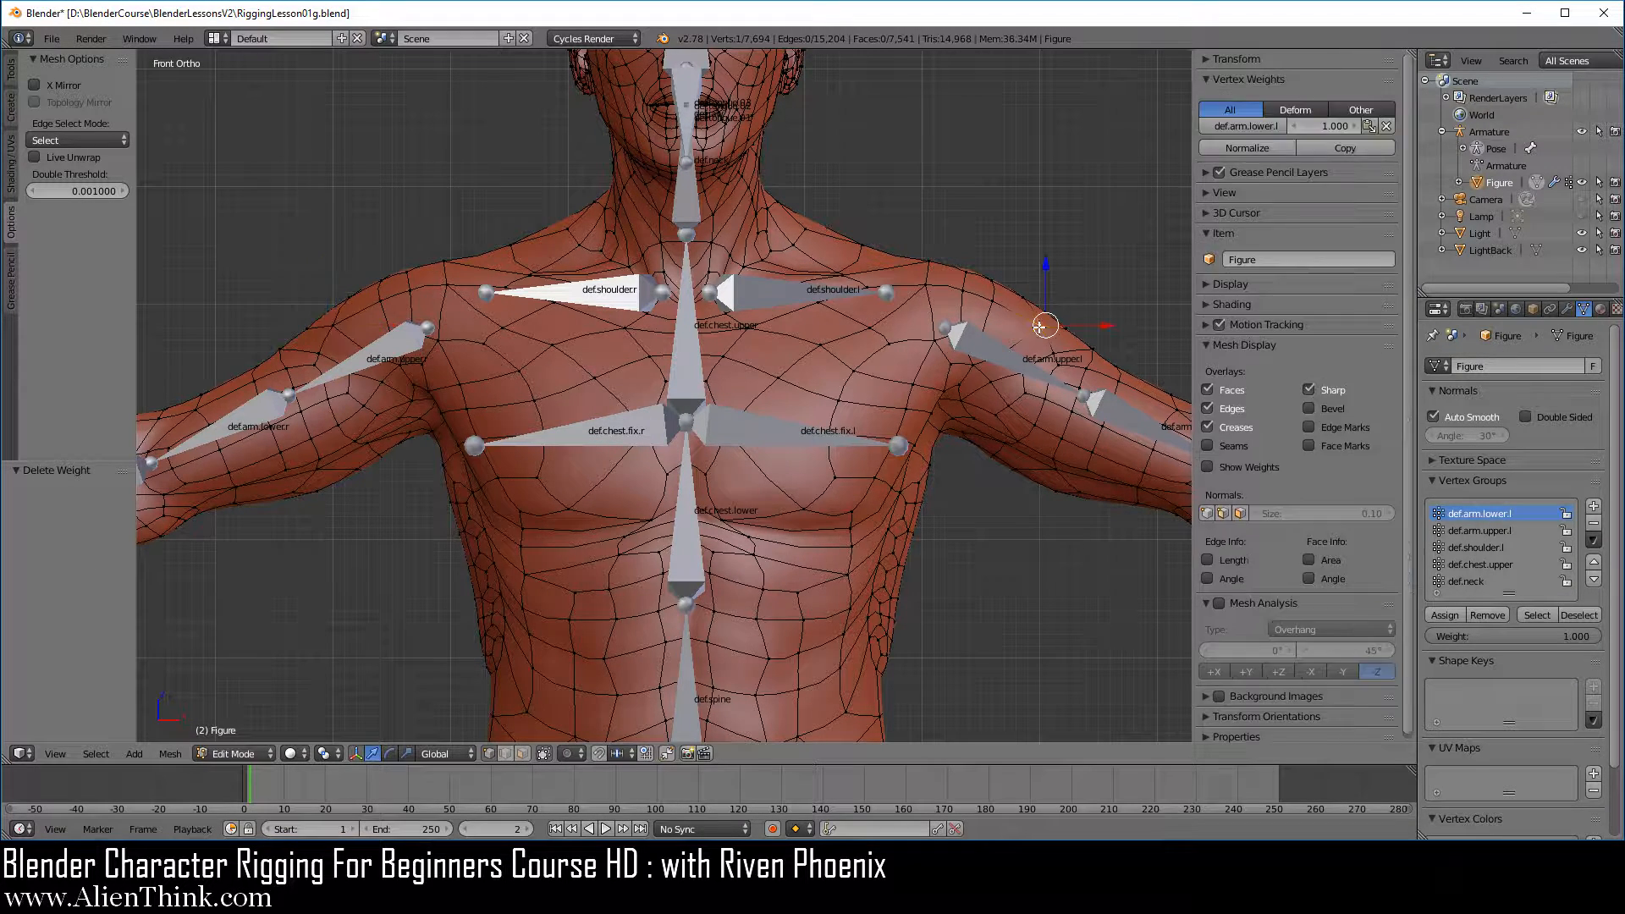
Step: Select both matching upper arm vertices, mirror the def.arm.lower.l vertex group, and check each vertex's weights individually
right_click(346, 332)
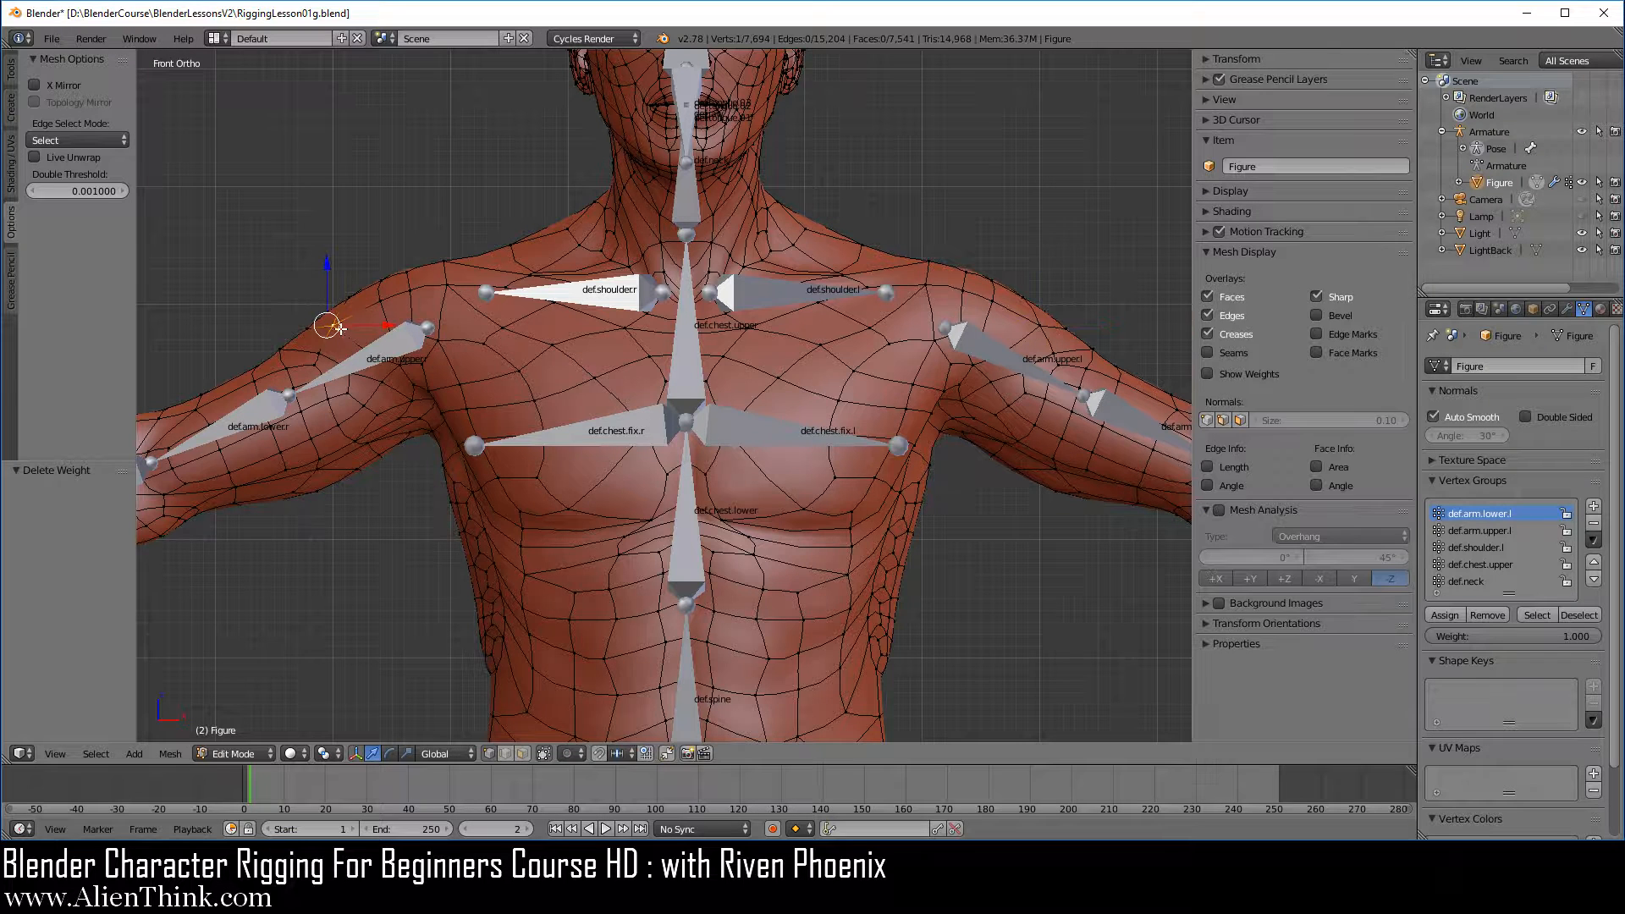
right_click(1040, 327, "shift")
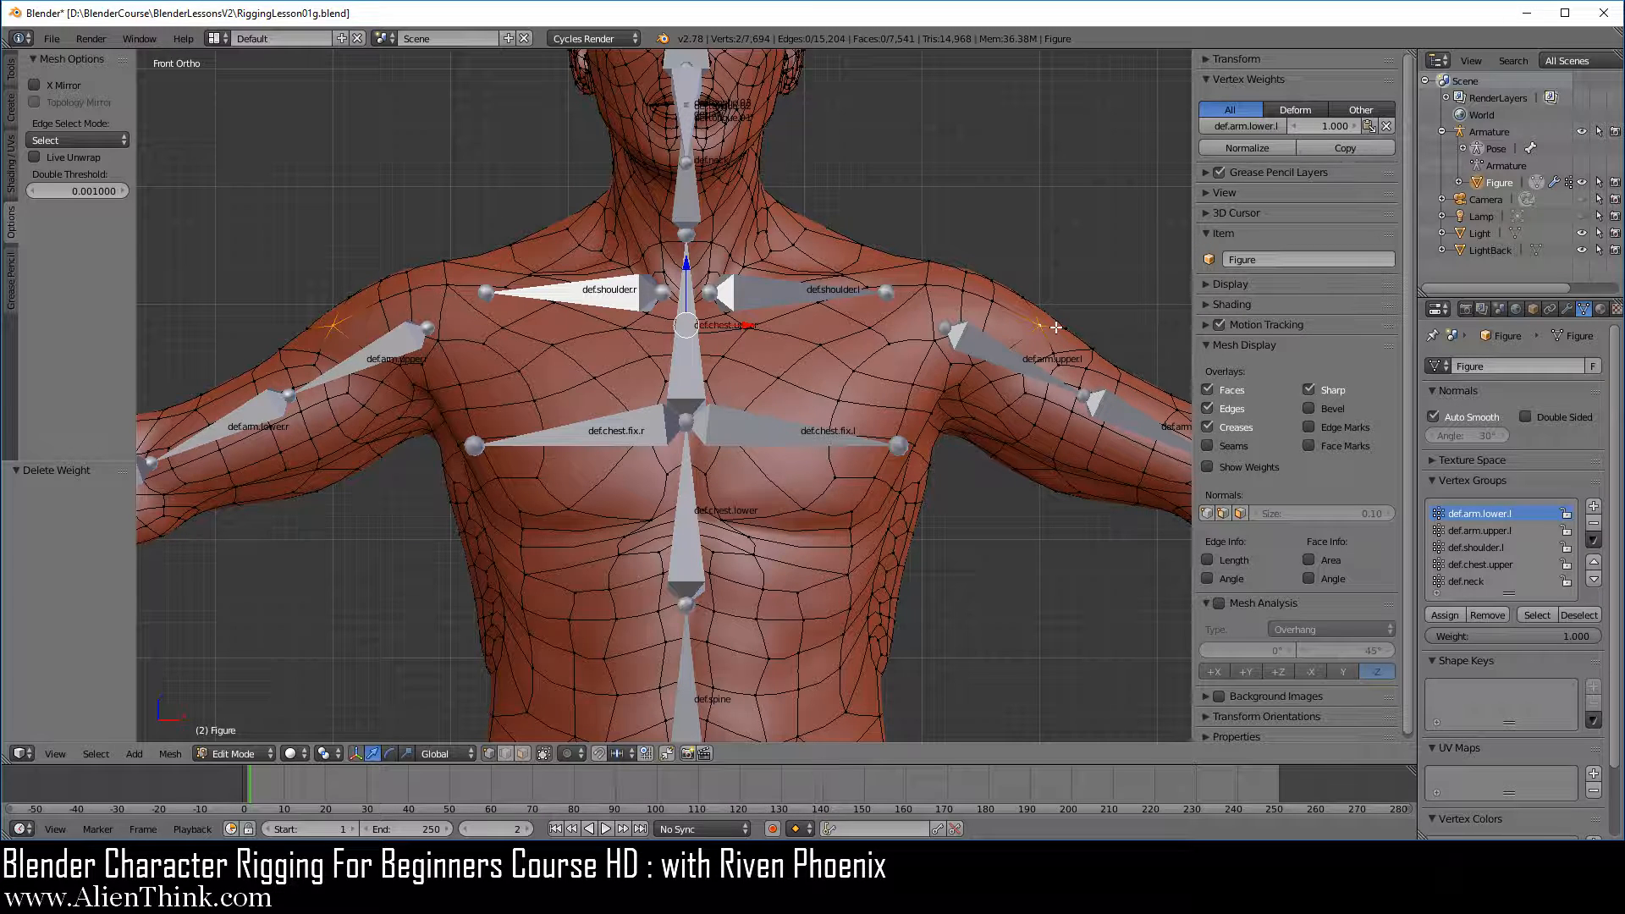
left_click(1593, 540)
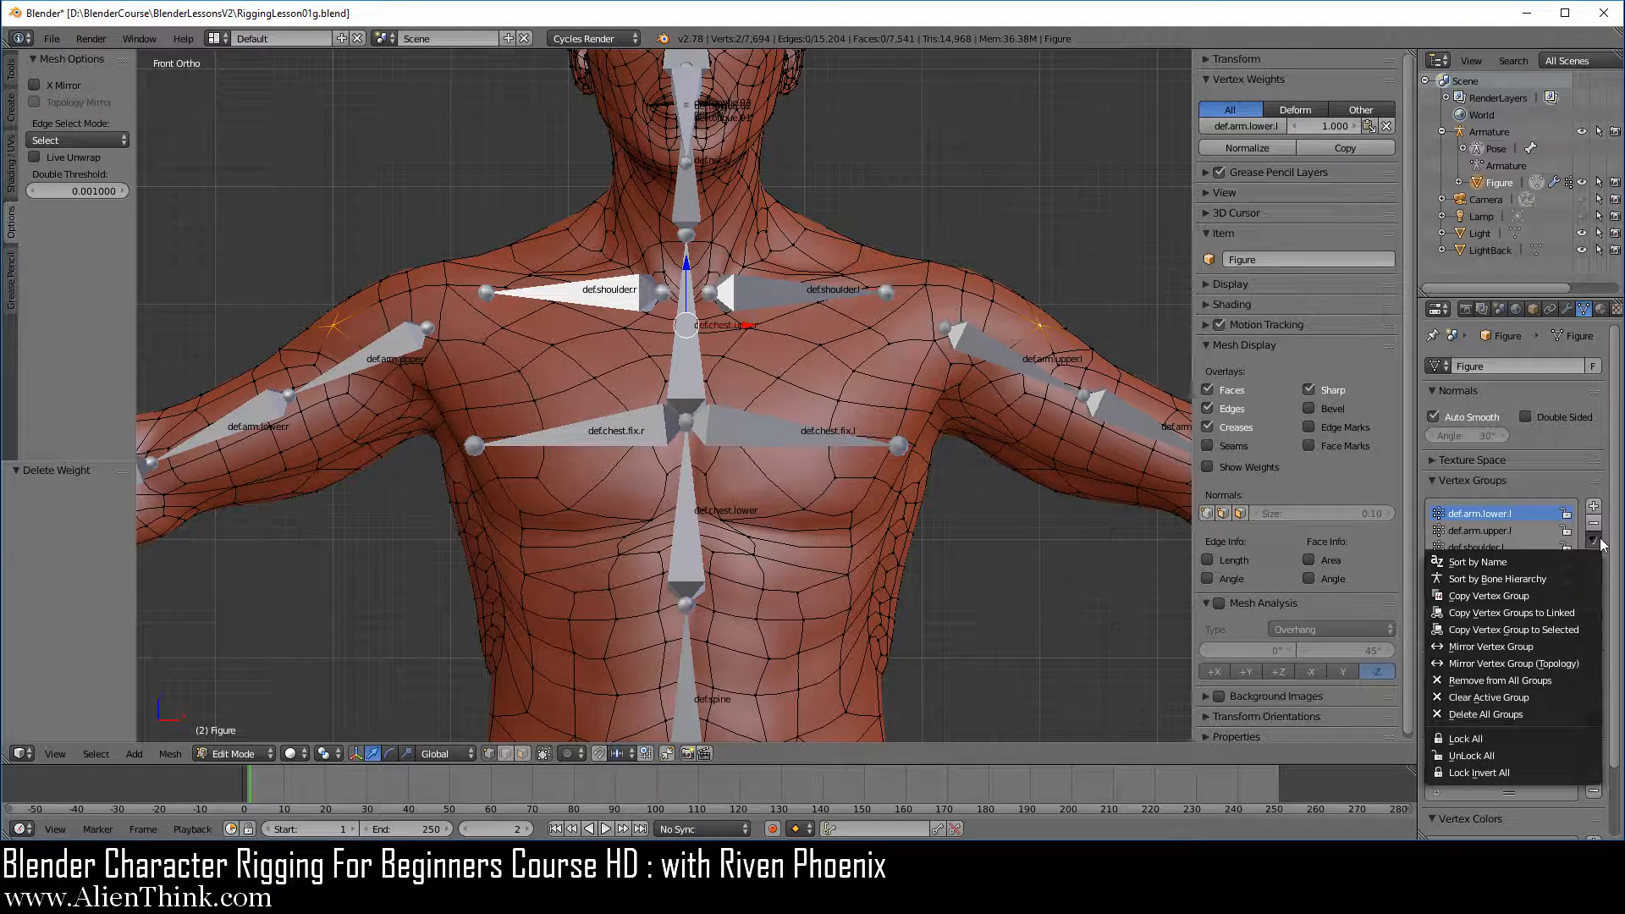
left_click(1510, 645)
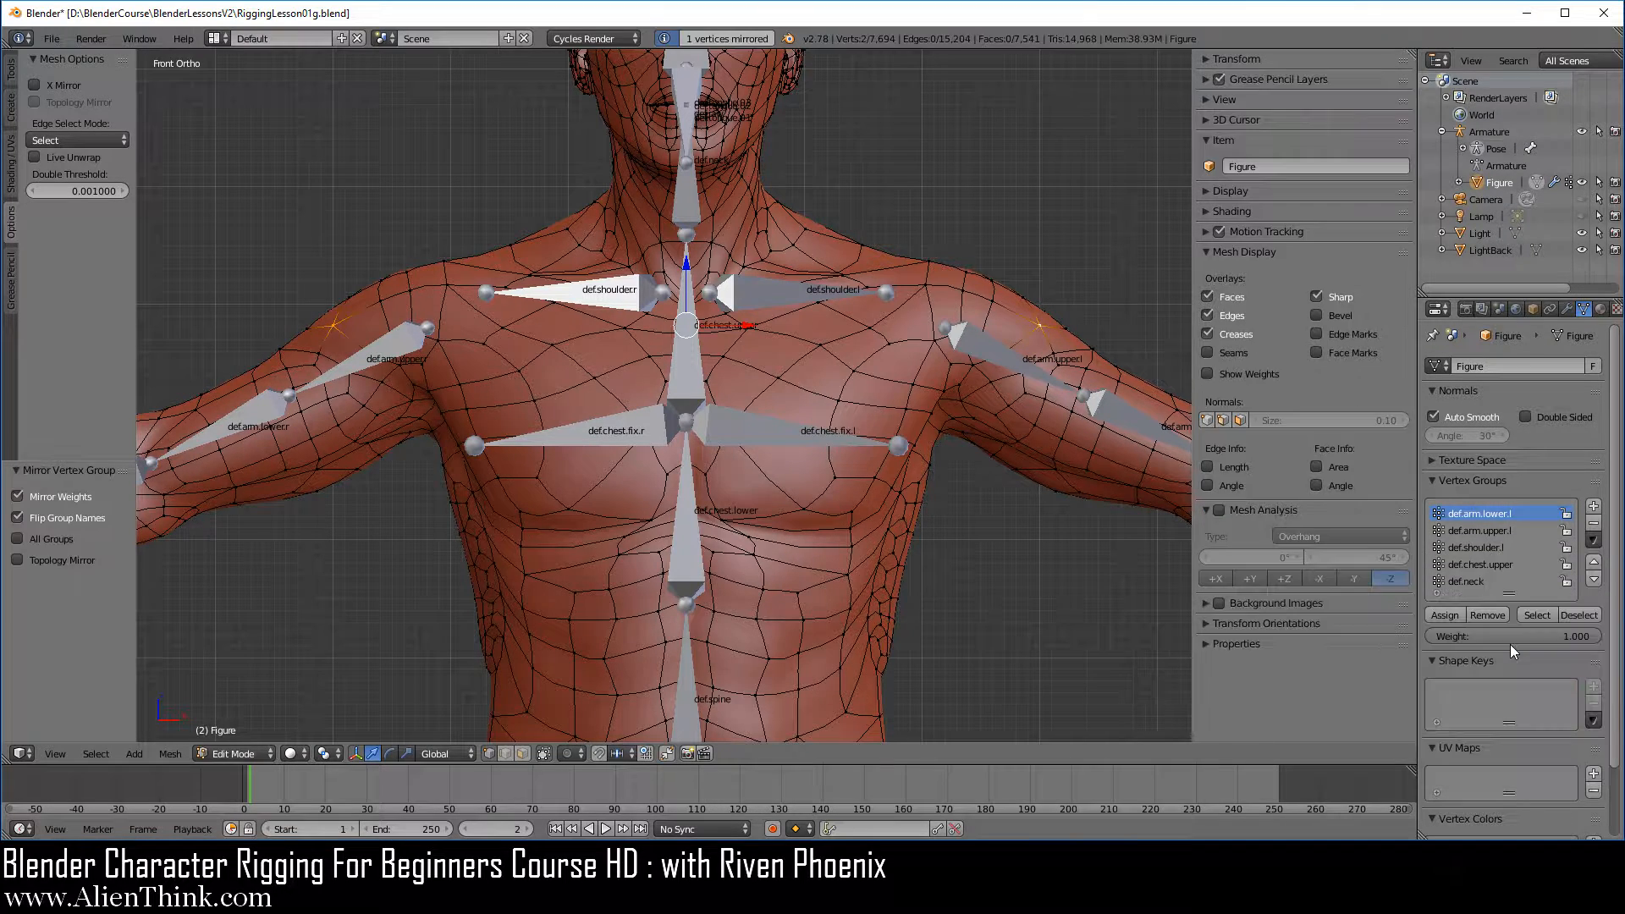
right_click(1036, 322)
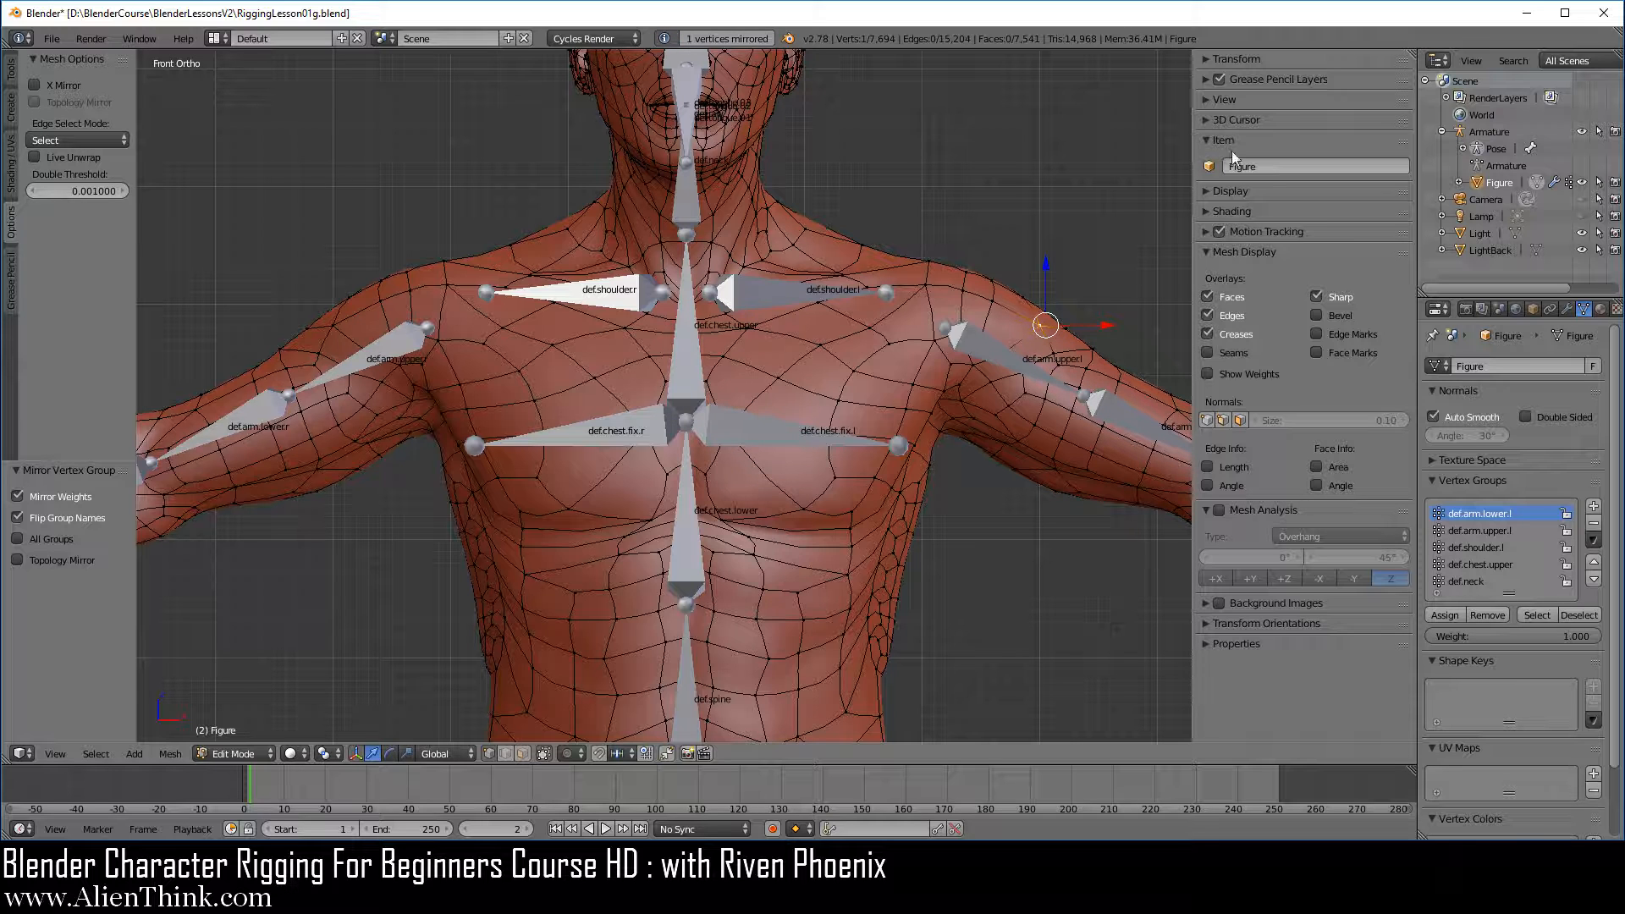
right_click(337, 324)
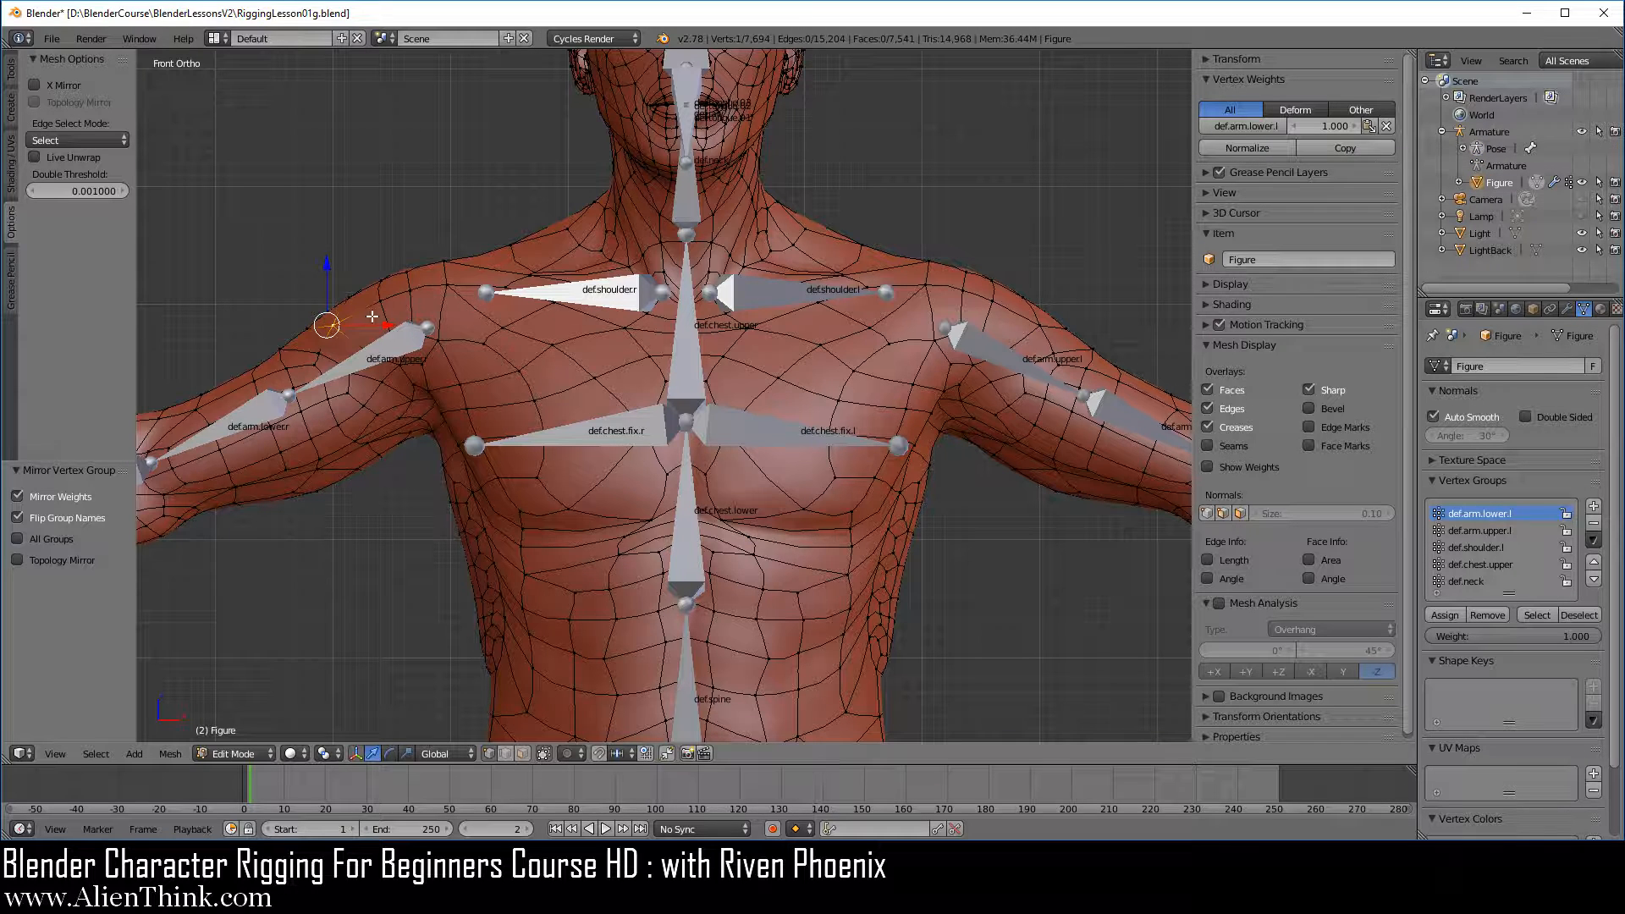
Step: Reselect both upper arm vertices, mirror def.arm.lower.l across them again, and check the left vertex's weight
right_click(1038, 326, "shift")
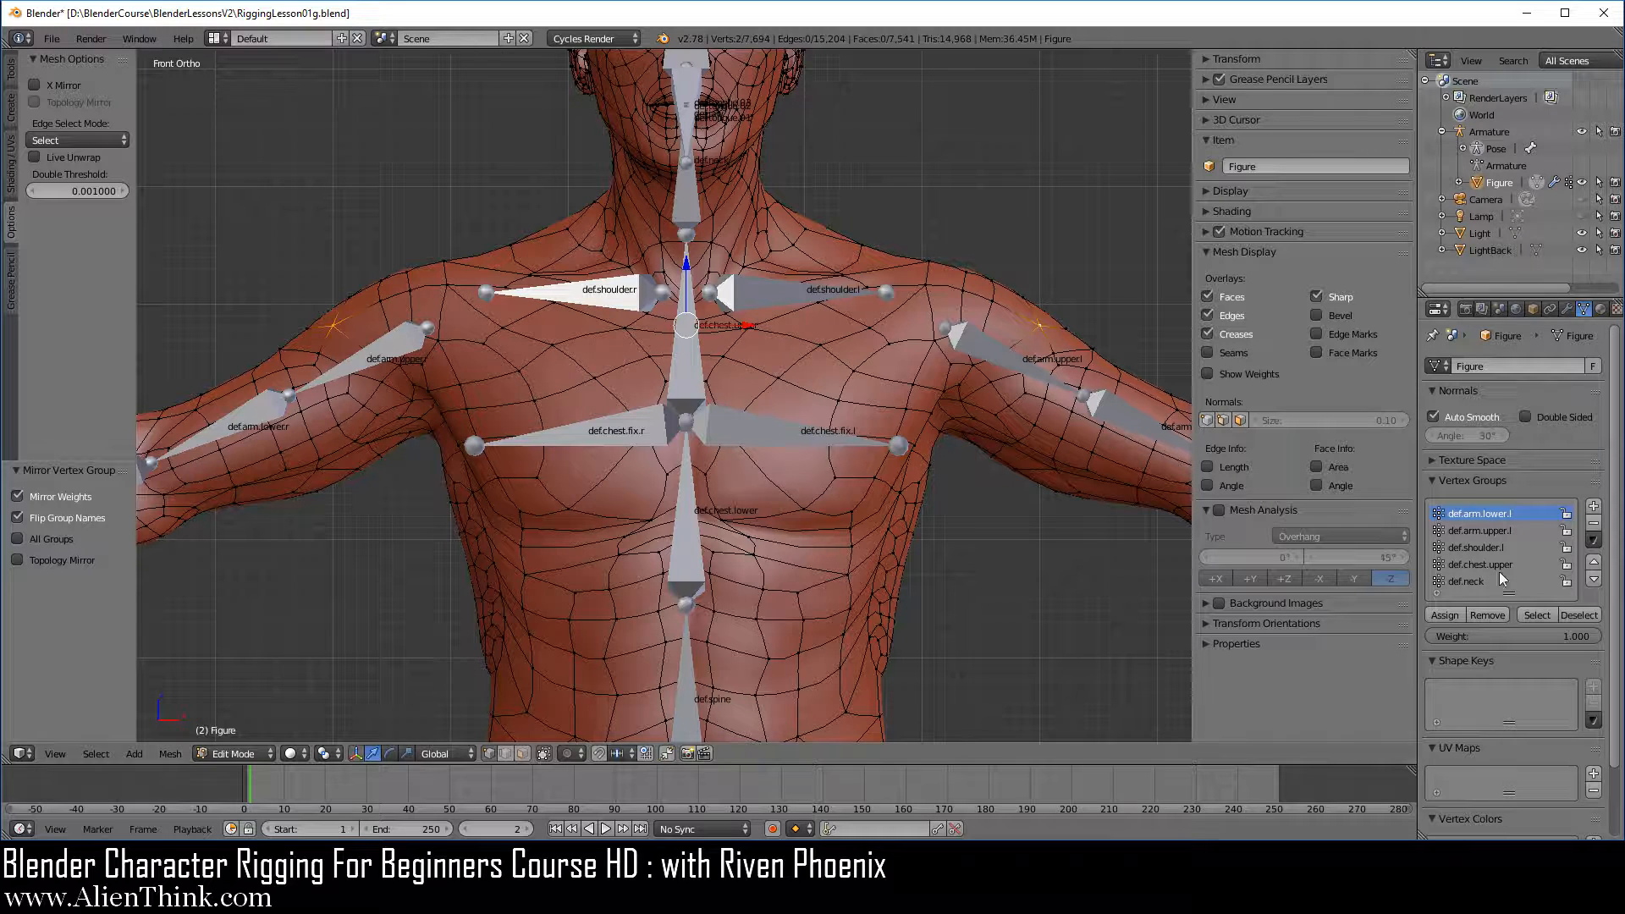
left_click(1594, 541)
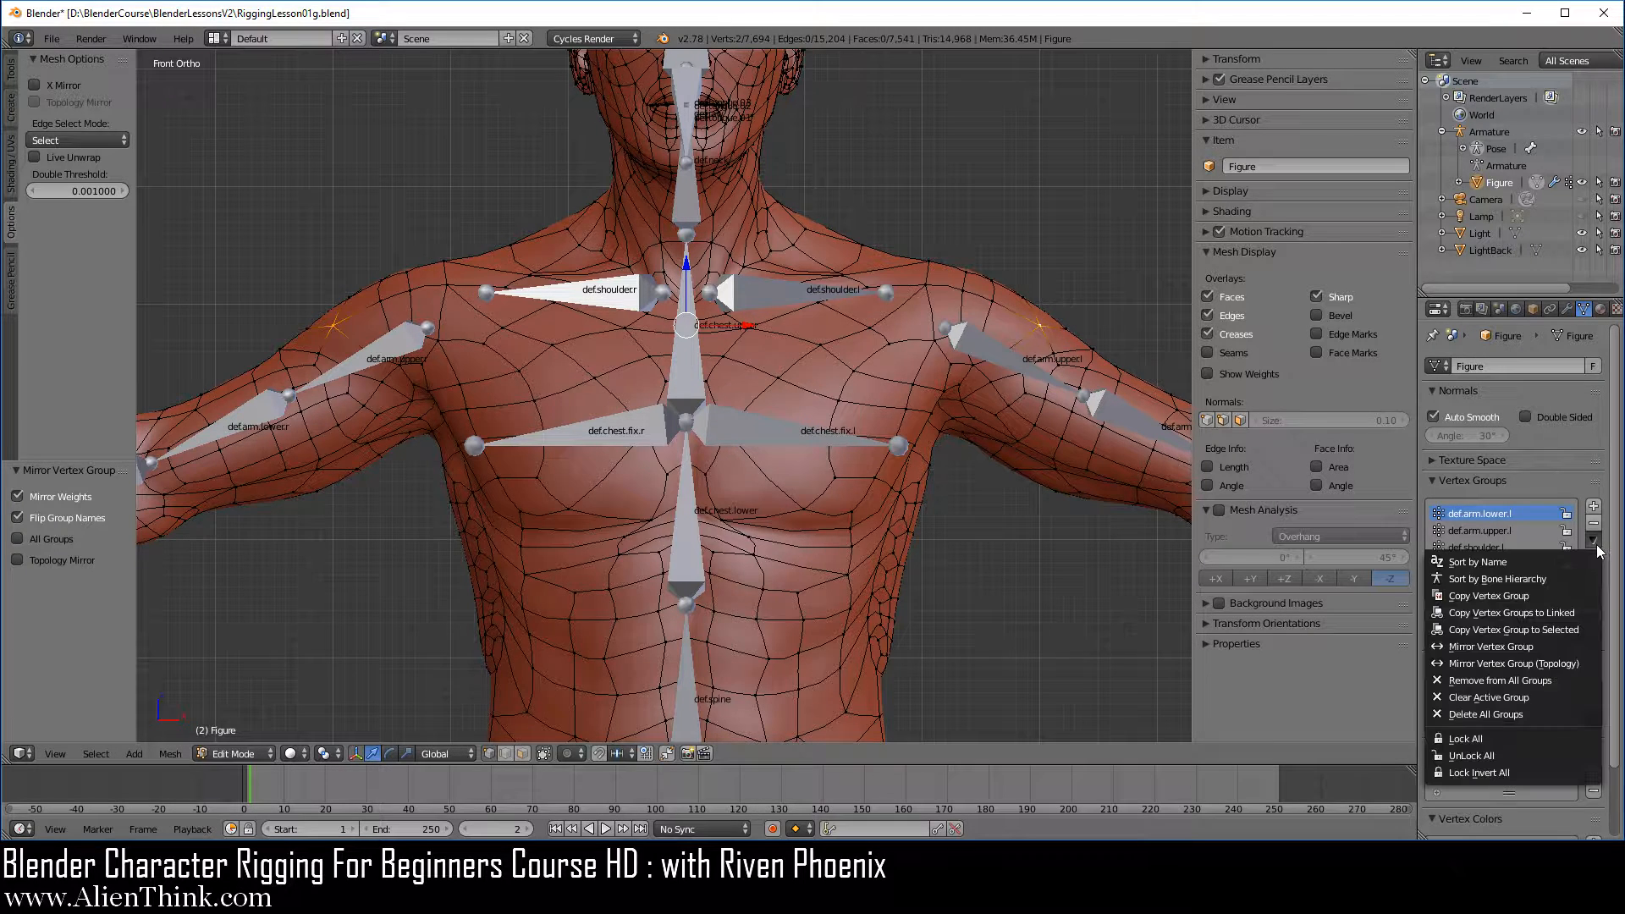
left_click(1532, 645)
right_click(1051, 329)
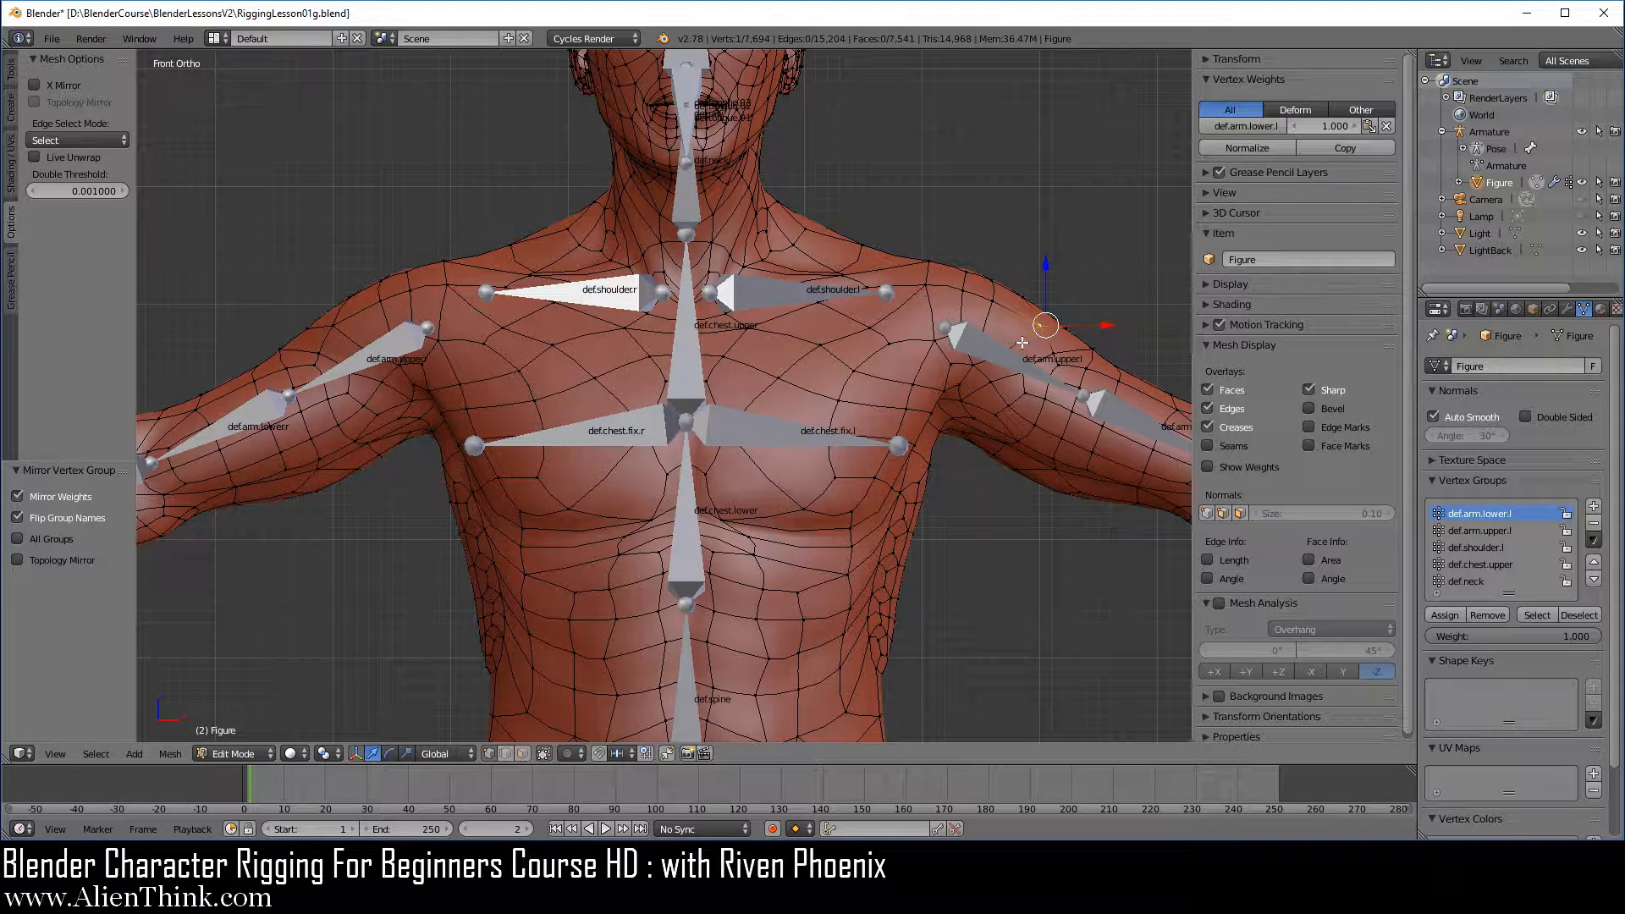
Step: Try to mirror def.arm.lower.l with only the right upper arm vertex selected, and return to the left vertex
right_click(327, 325)
left_click(1592, 539)
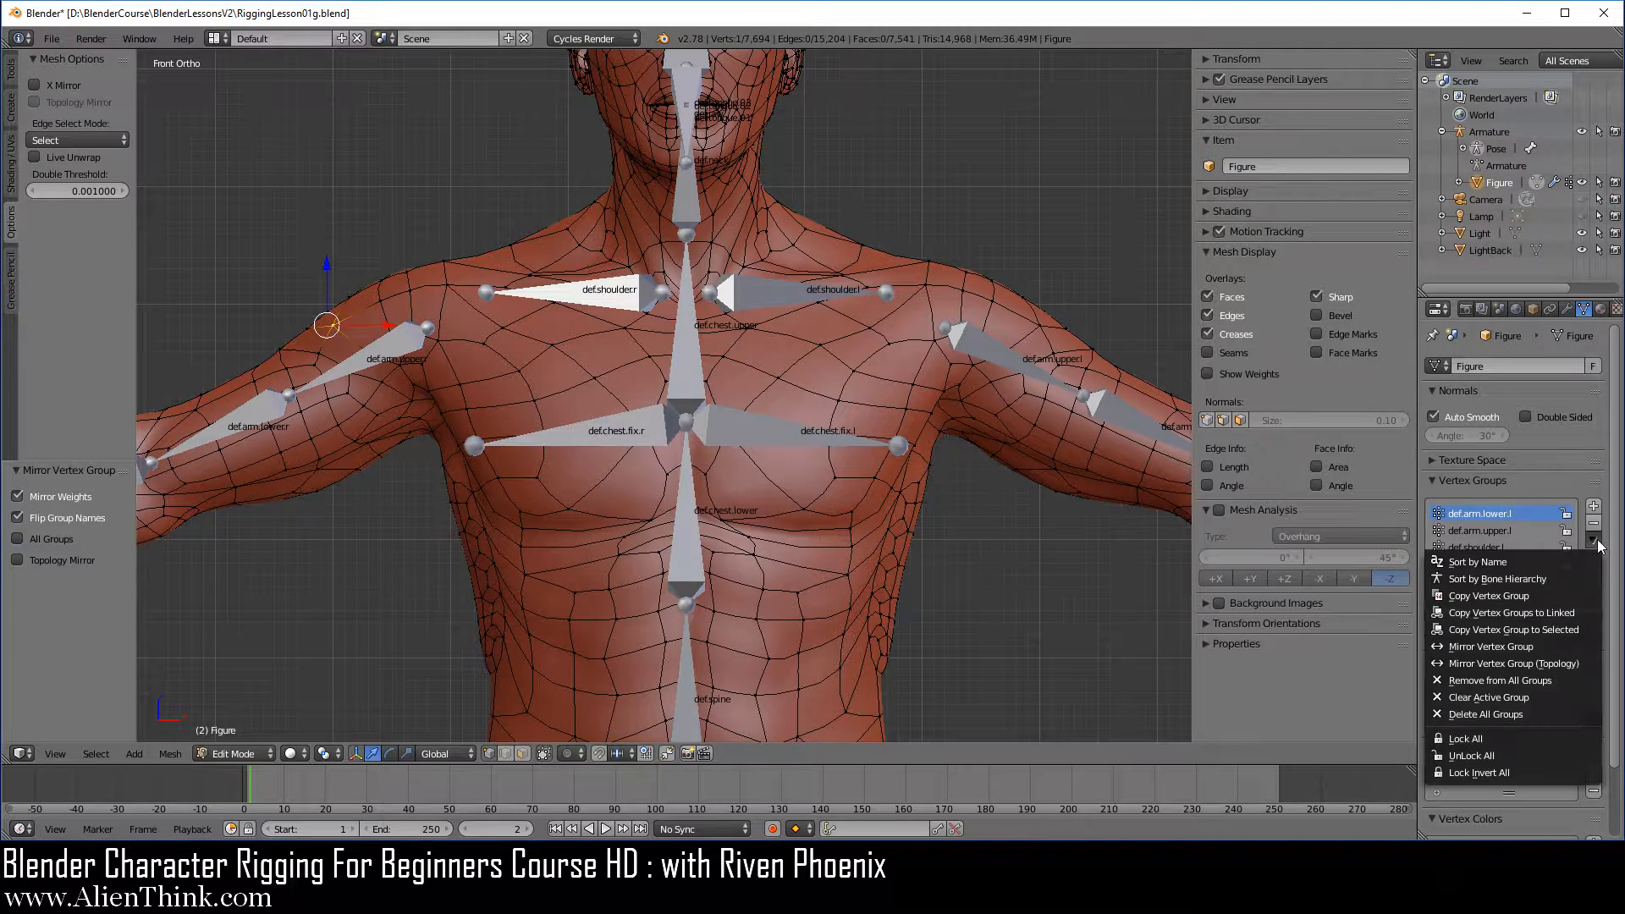
left_click(1541, 645)
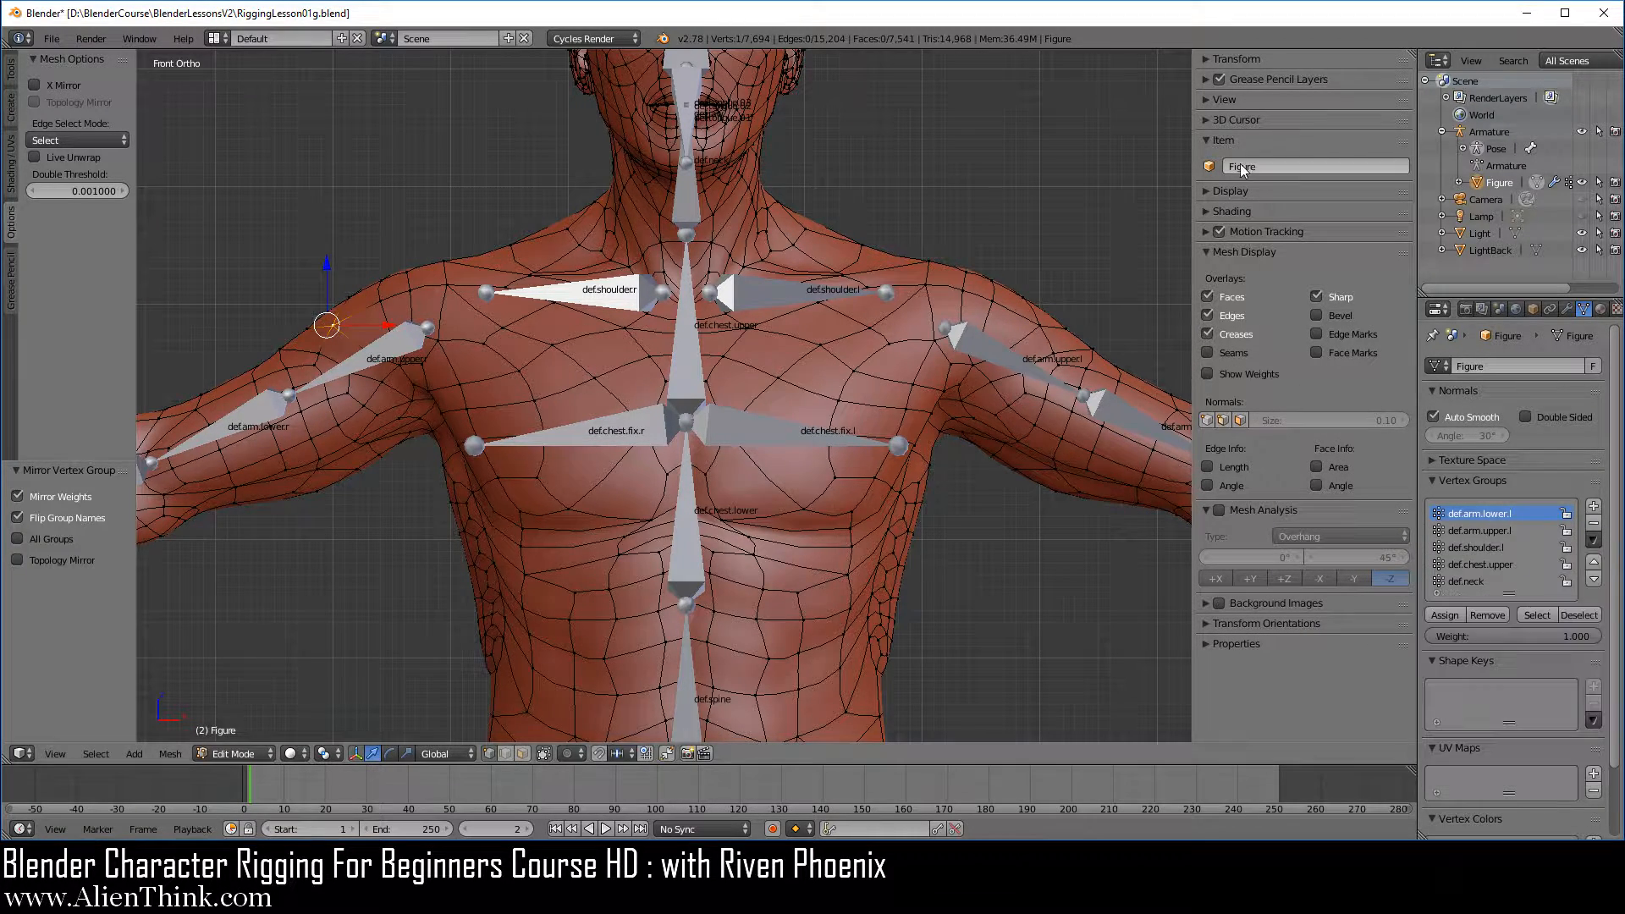
right_click(1046, 329)
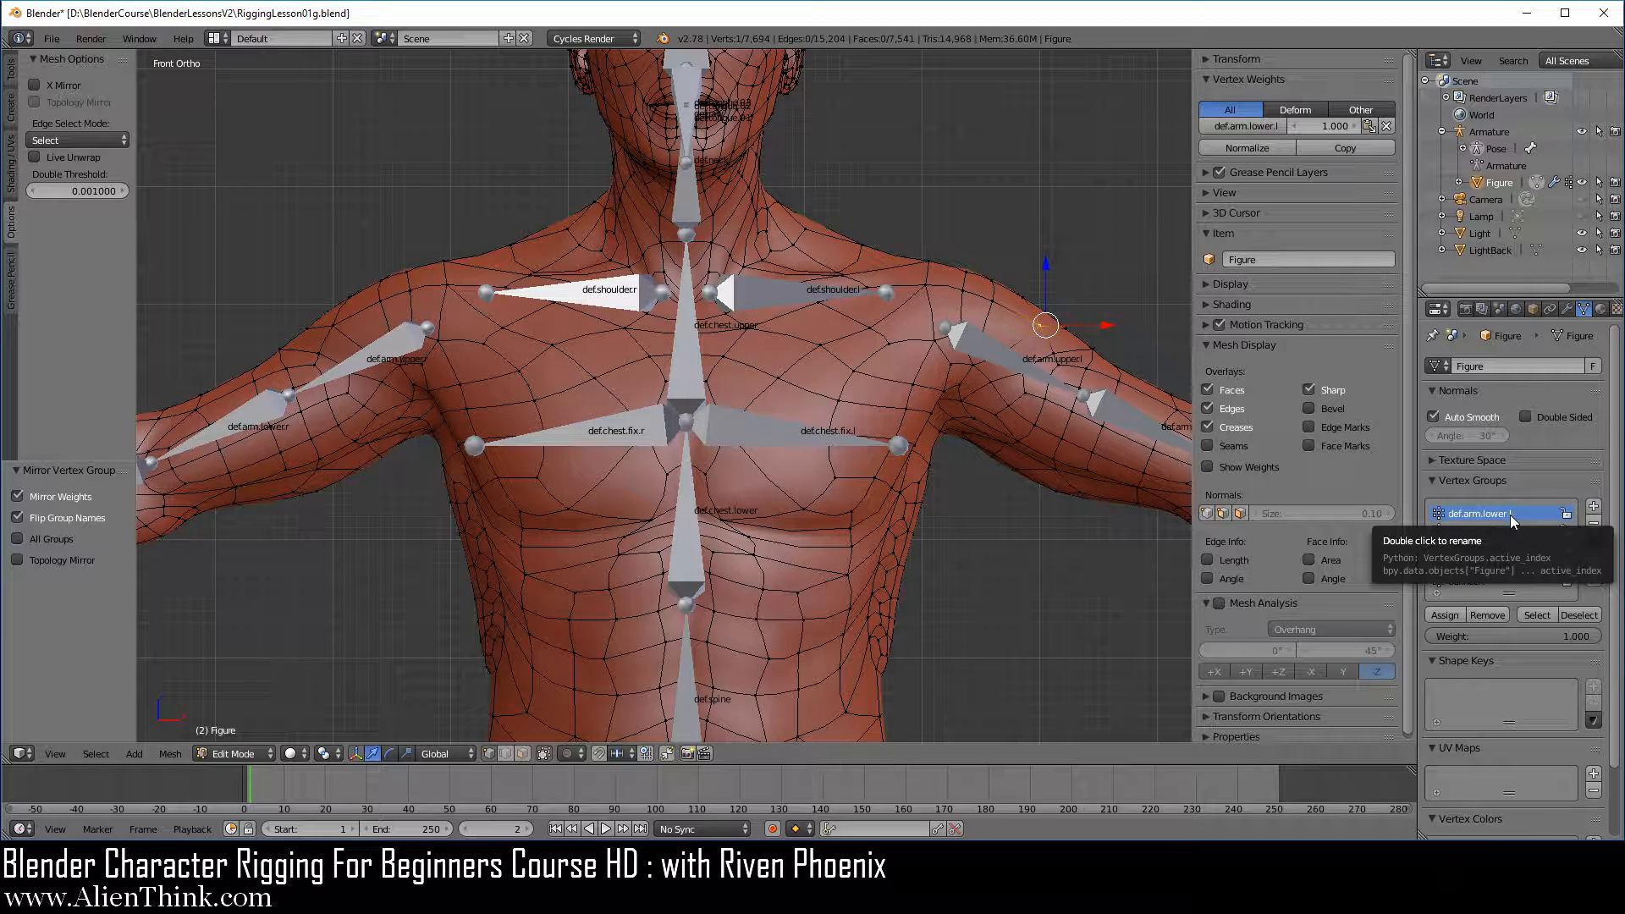
Step: Add a new vertex group, move it to the start of the list, and name it def.arm.lower.r
left_click(1595, 508)
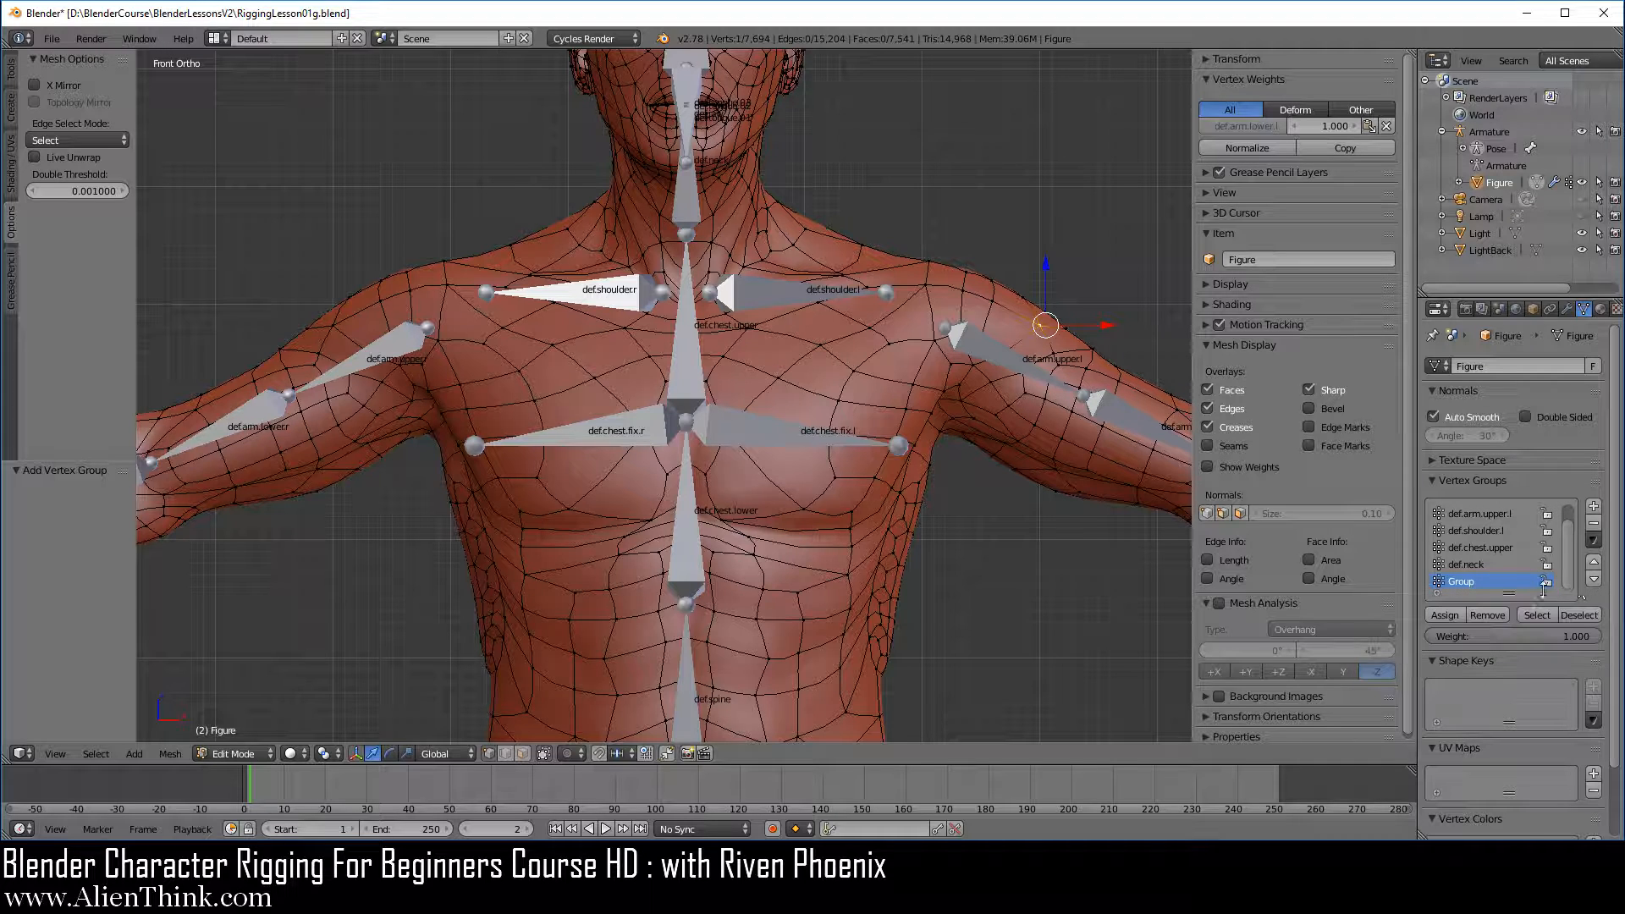
left_click(1595, 582)
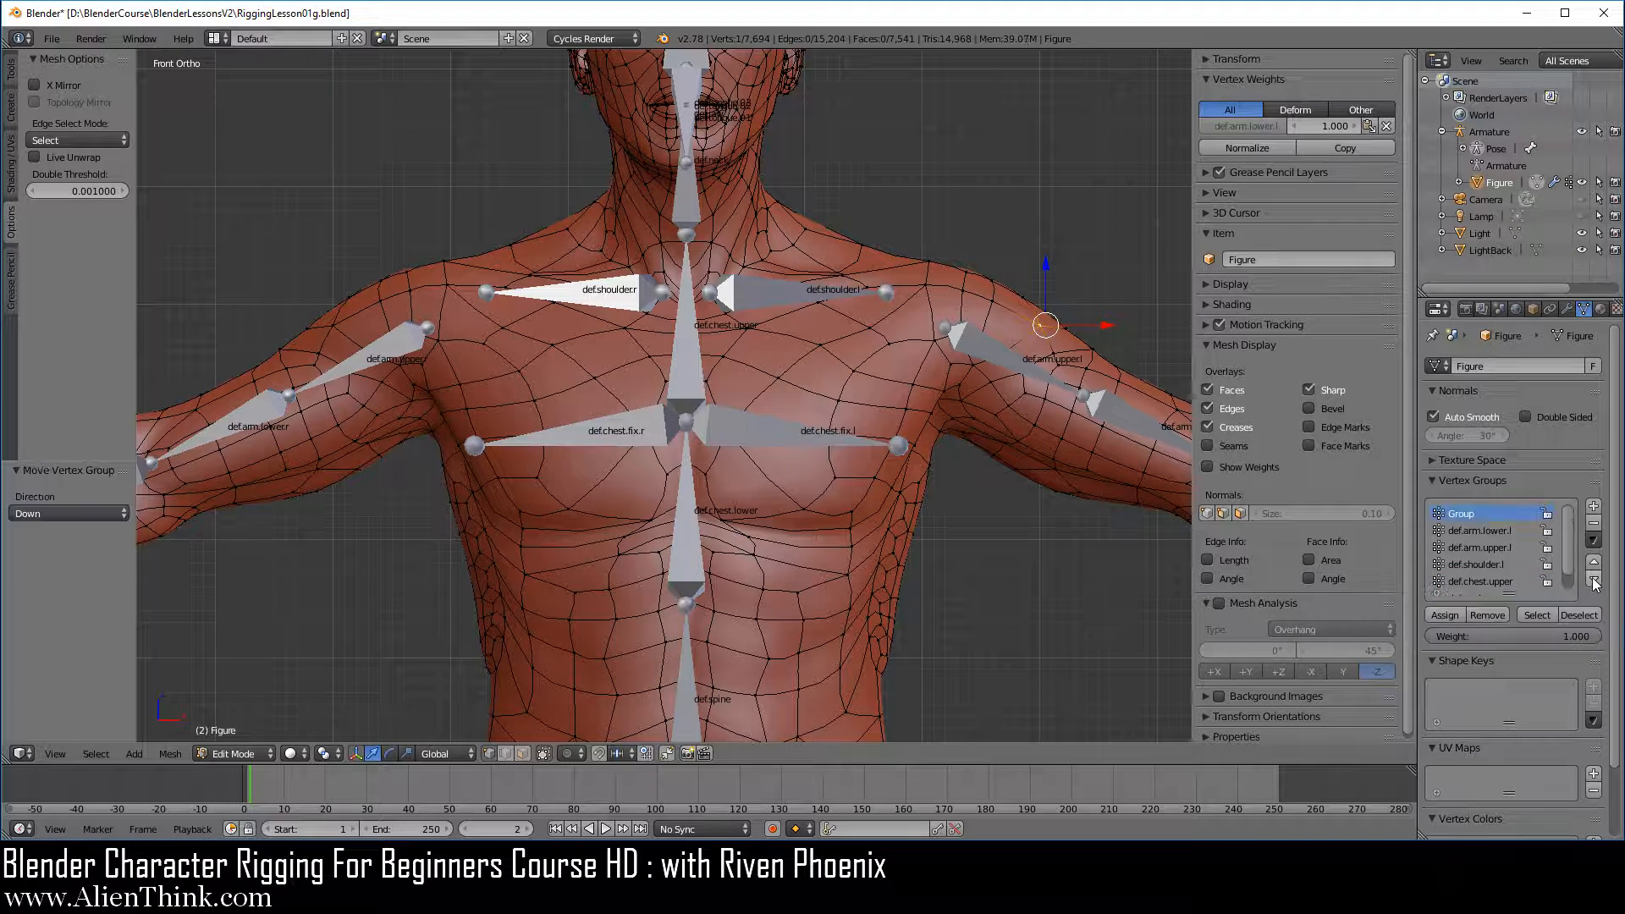
double_click(1483, 530)
key("ctrl+c")
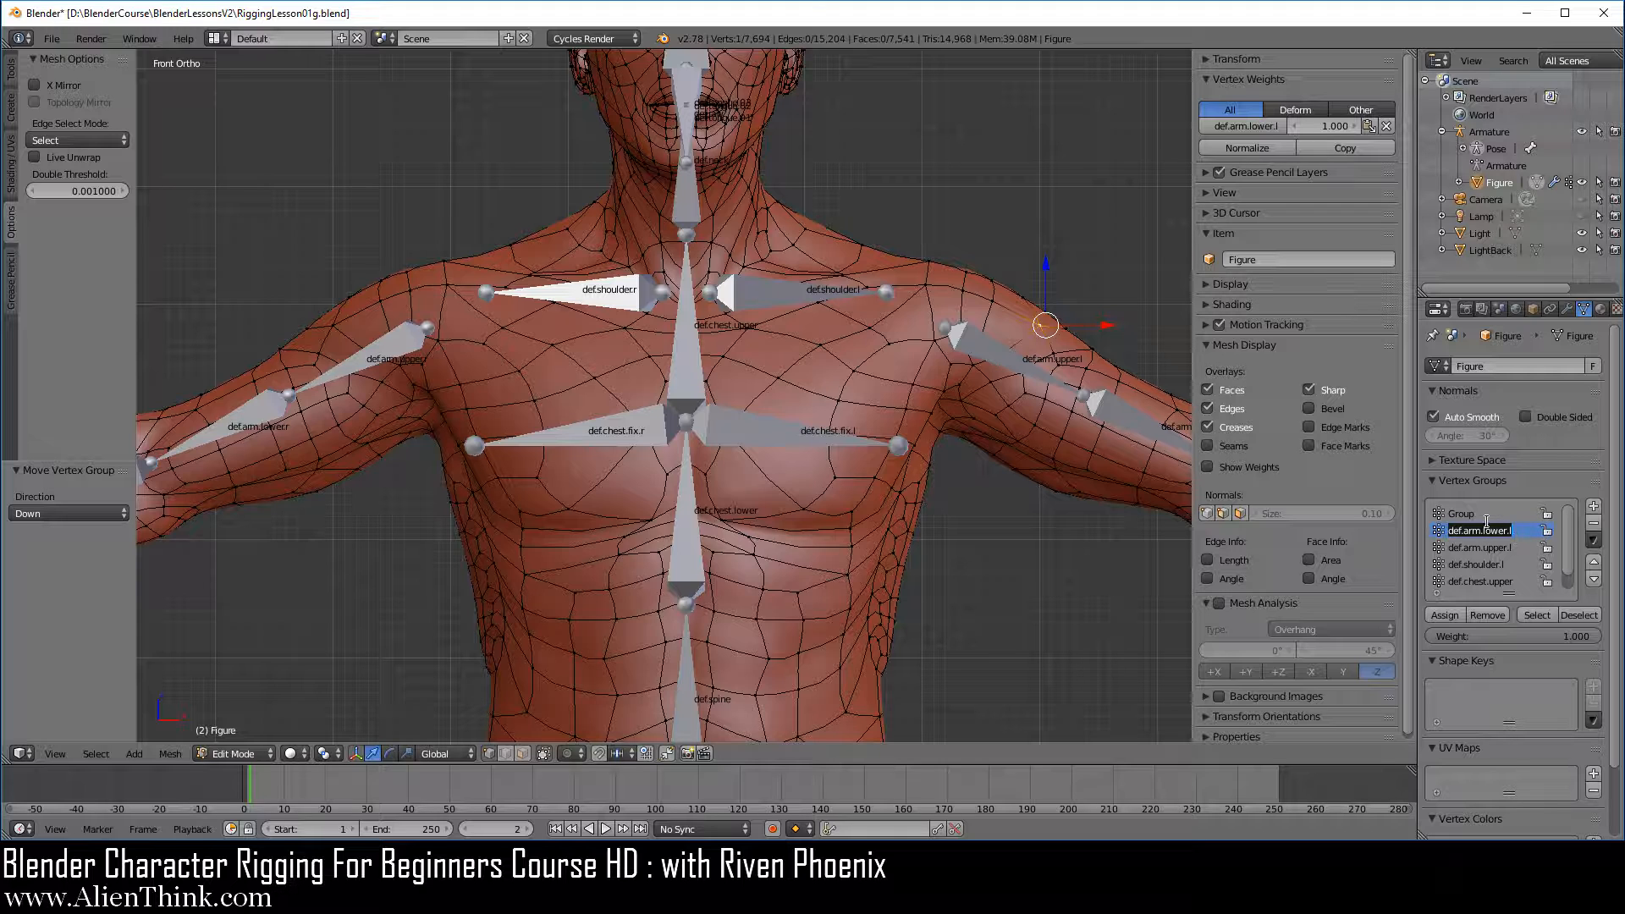
double_click(1481, 516)
key("ctrl+v")
key("BackSpace")
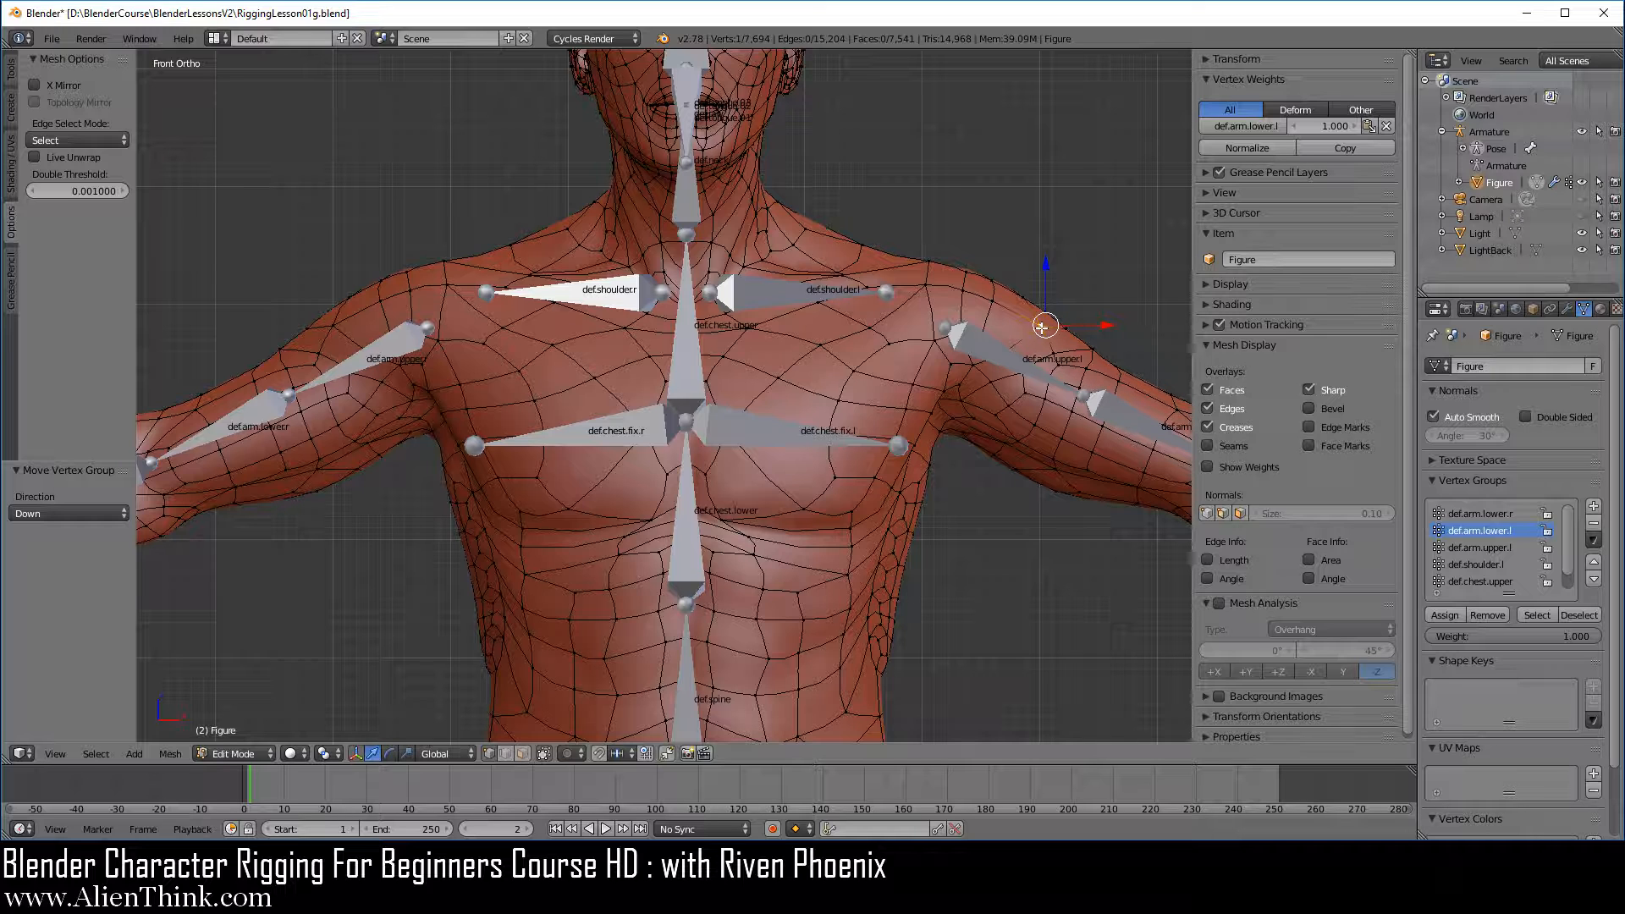
Step: Mirror def.arm.lower.l onto the right upper arm vertex and delete the resulting def.arm.lower.r weight from it
left_click(326, 324)
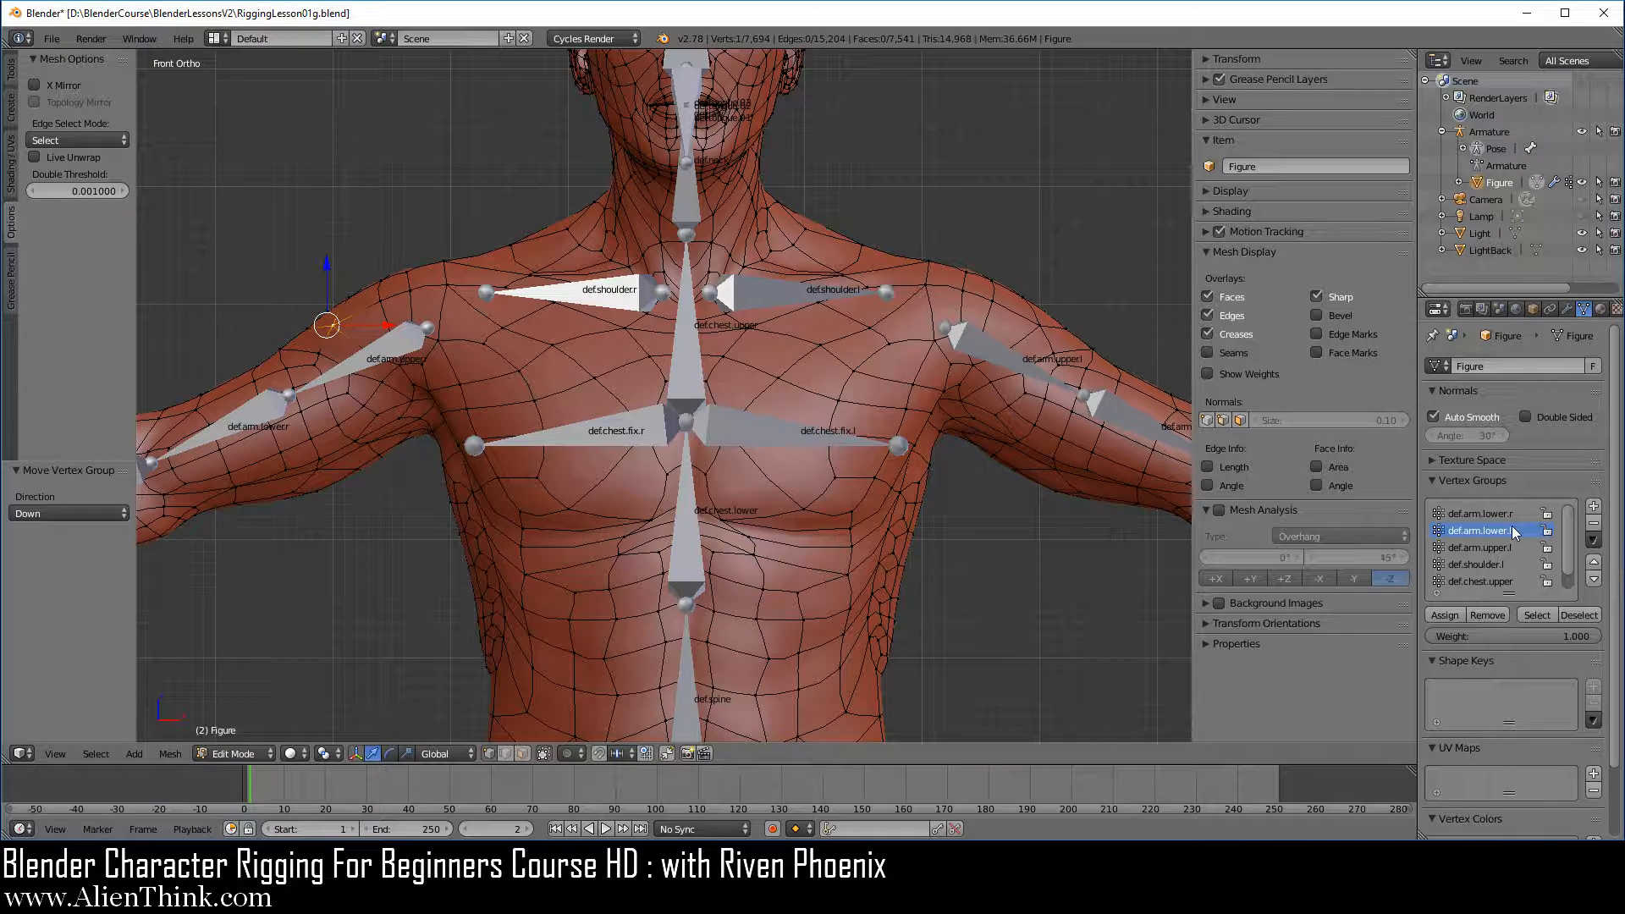
left_click(1593, 540)
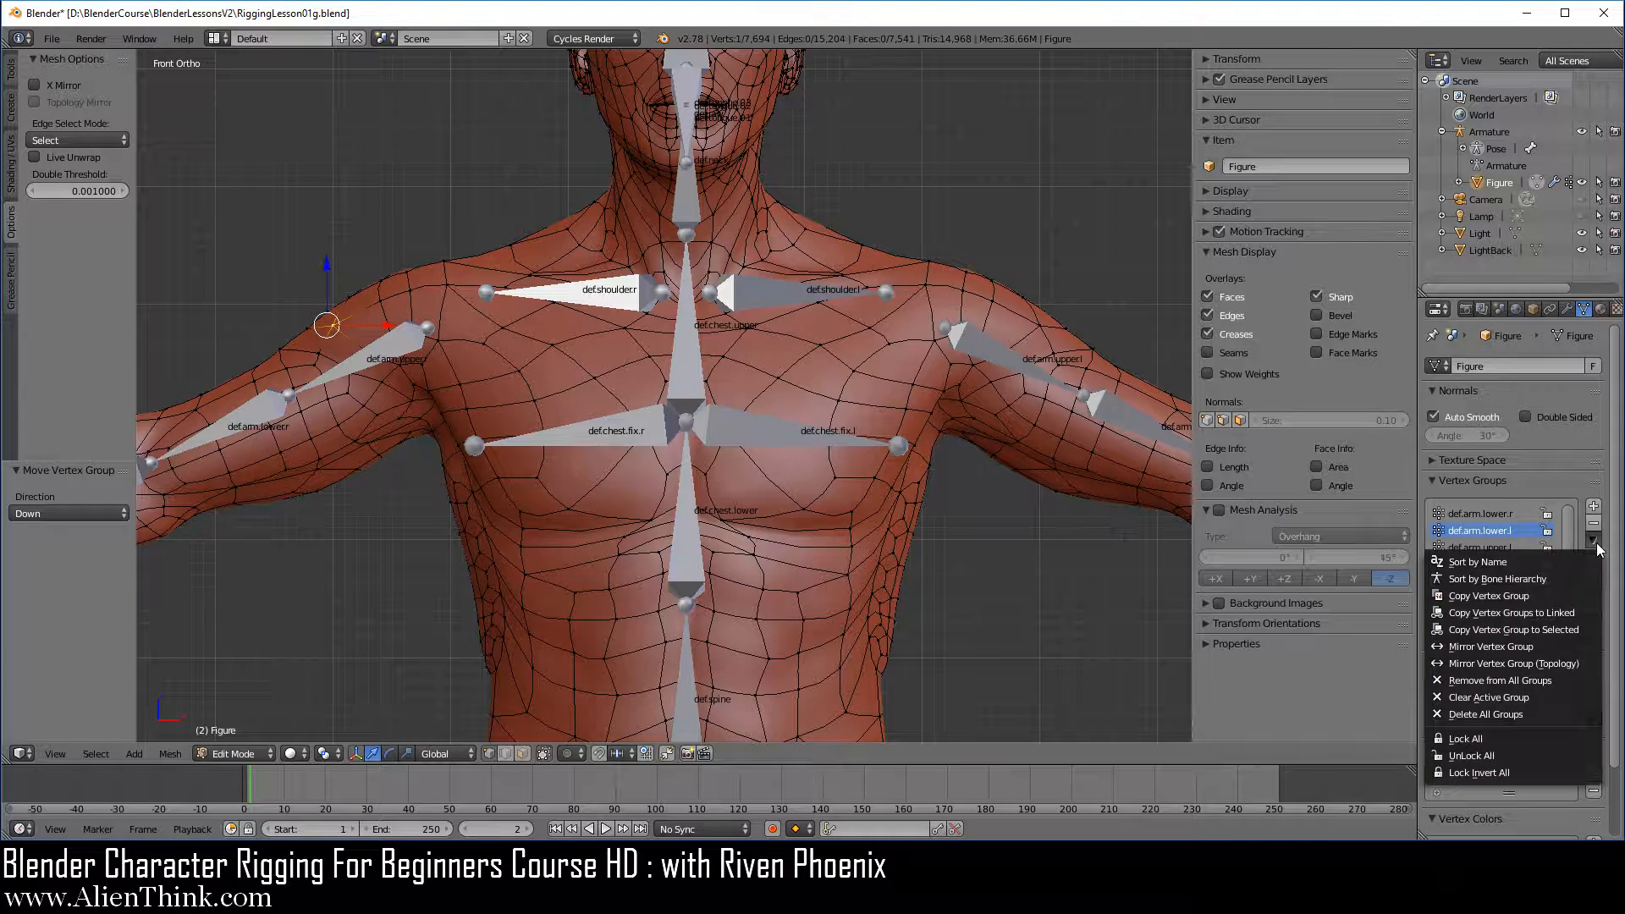
left_click(1534, 647)
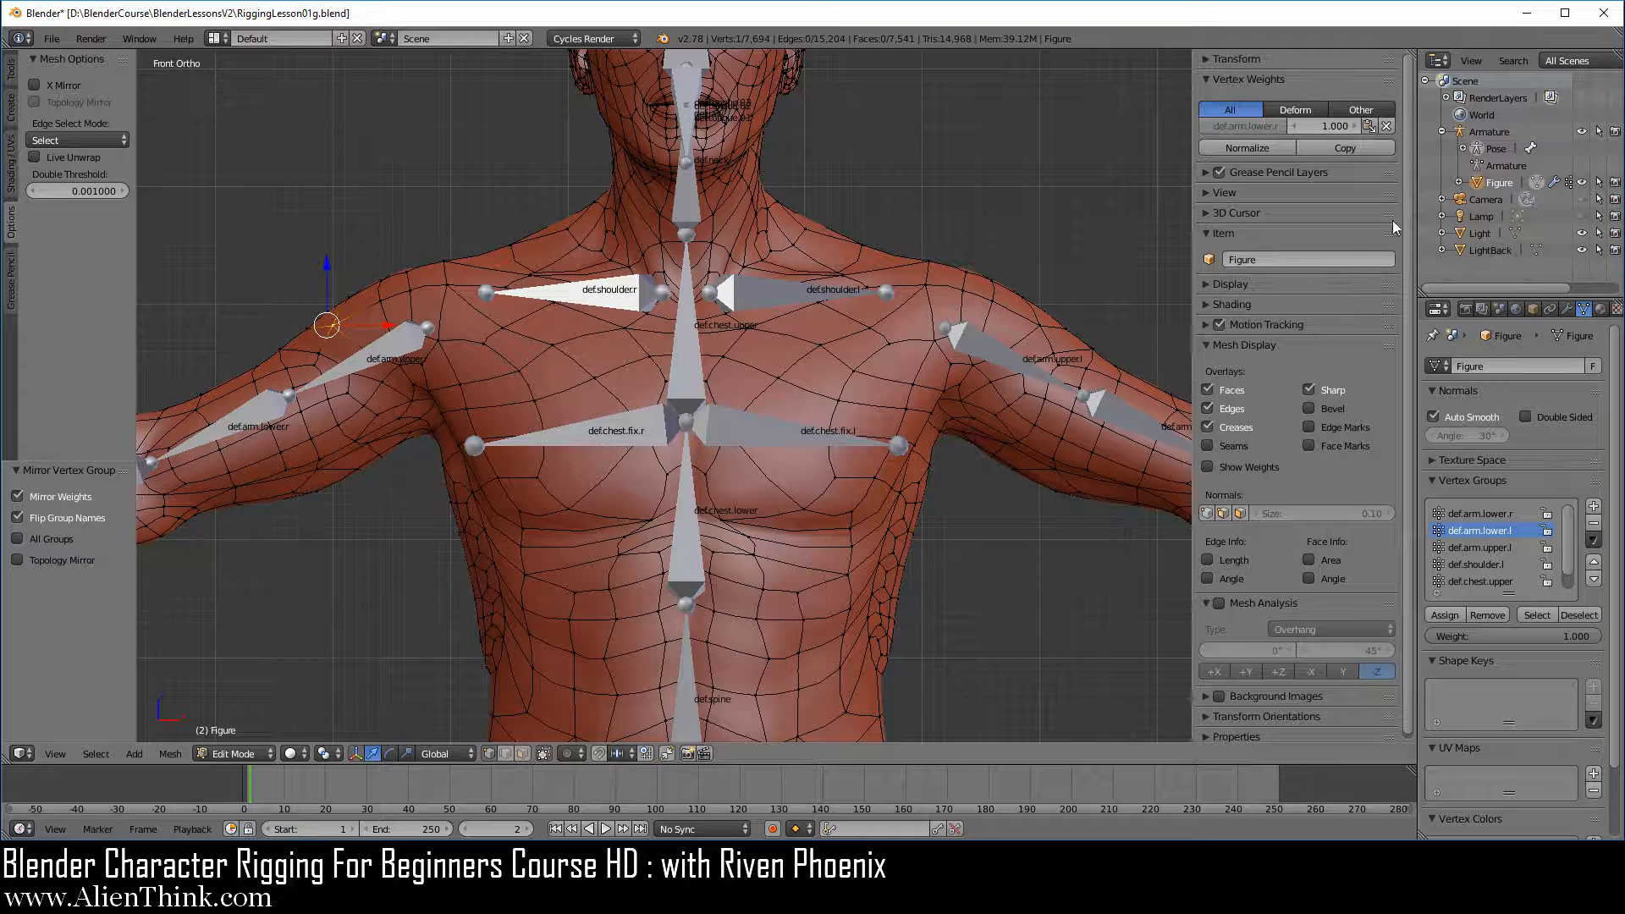
left_click(1391, 128)
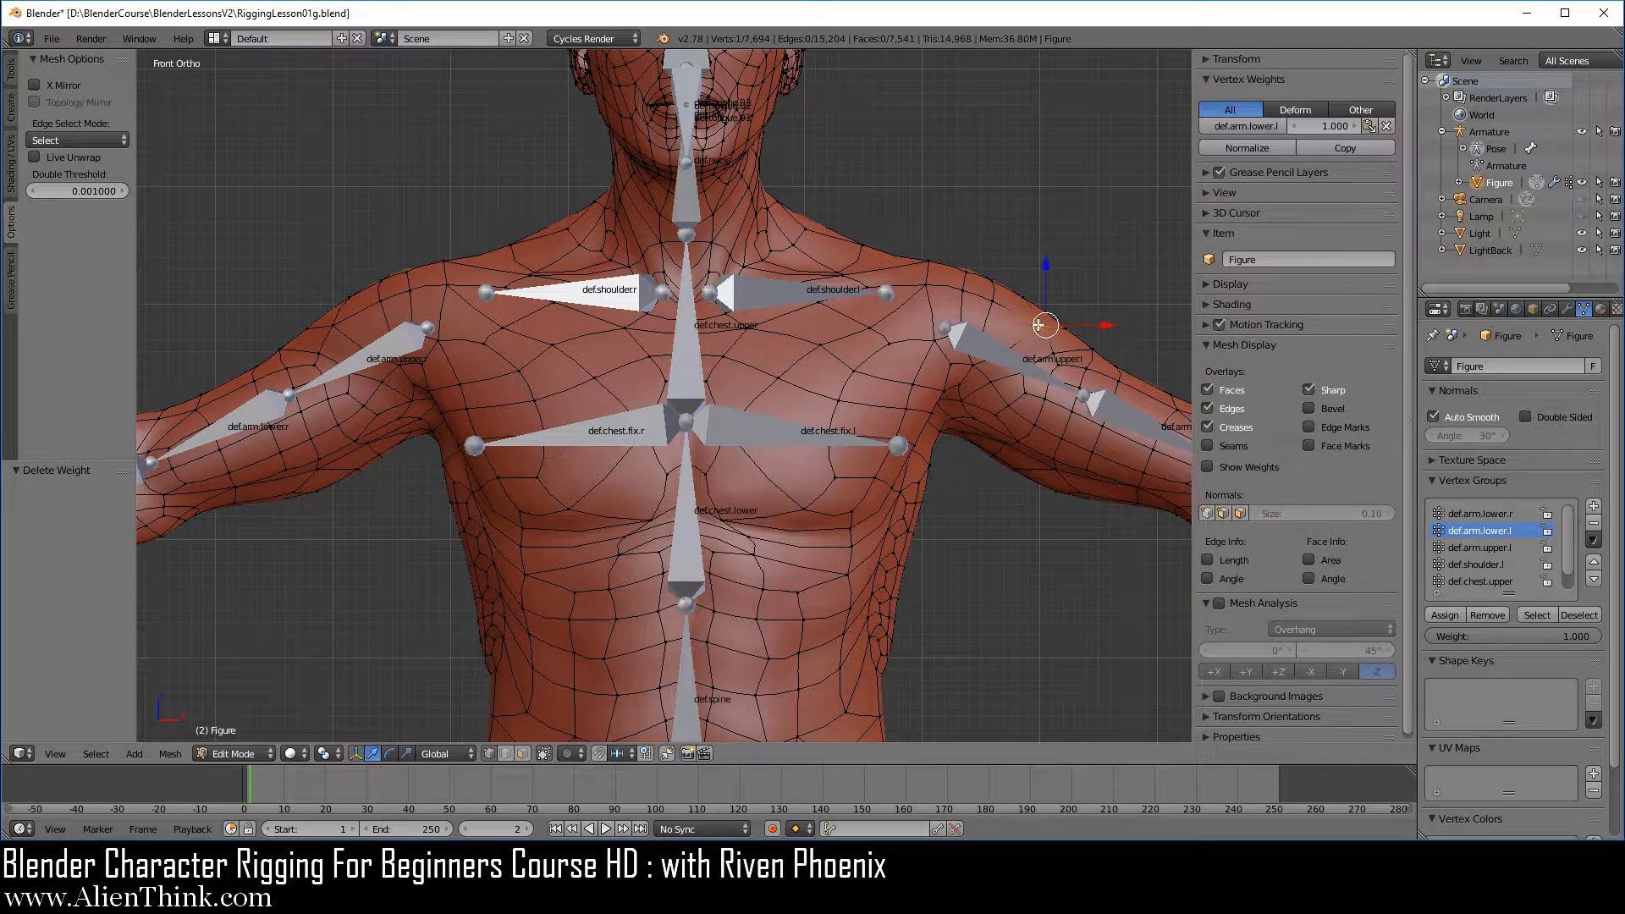
Step: Assign the left upper arm vertex to the def.arm.lower.r vertex group with a weight of 1.000
left_click(1046, 324)
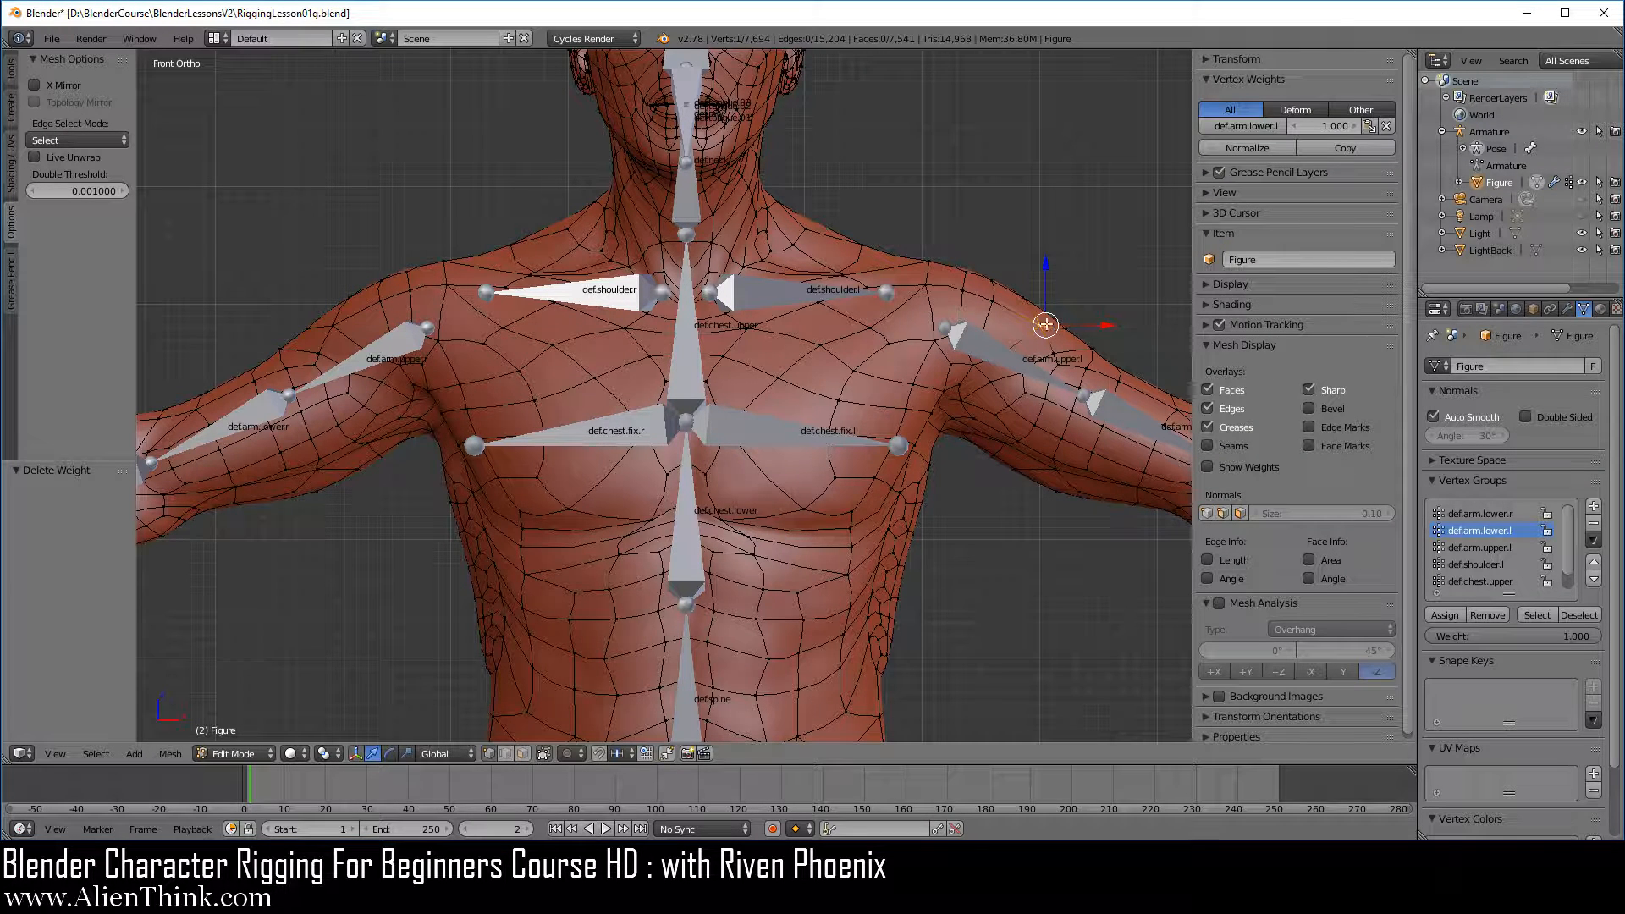
left_click(1492, 519)
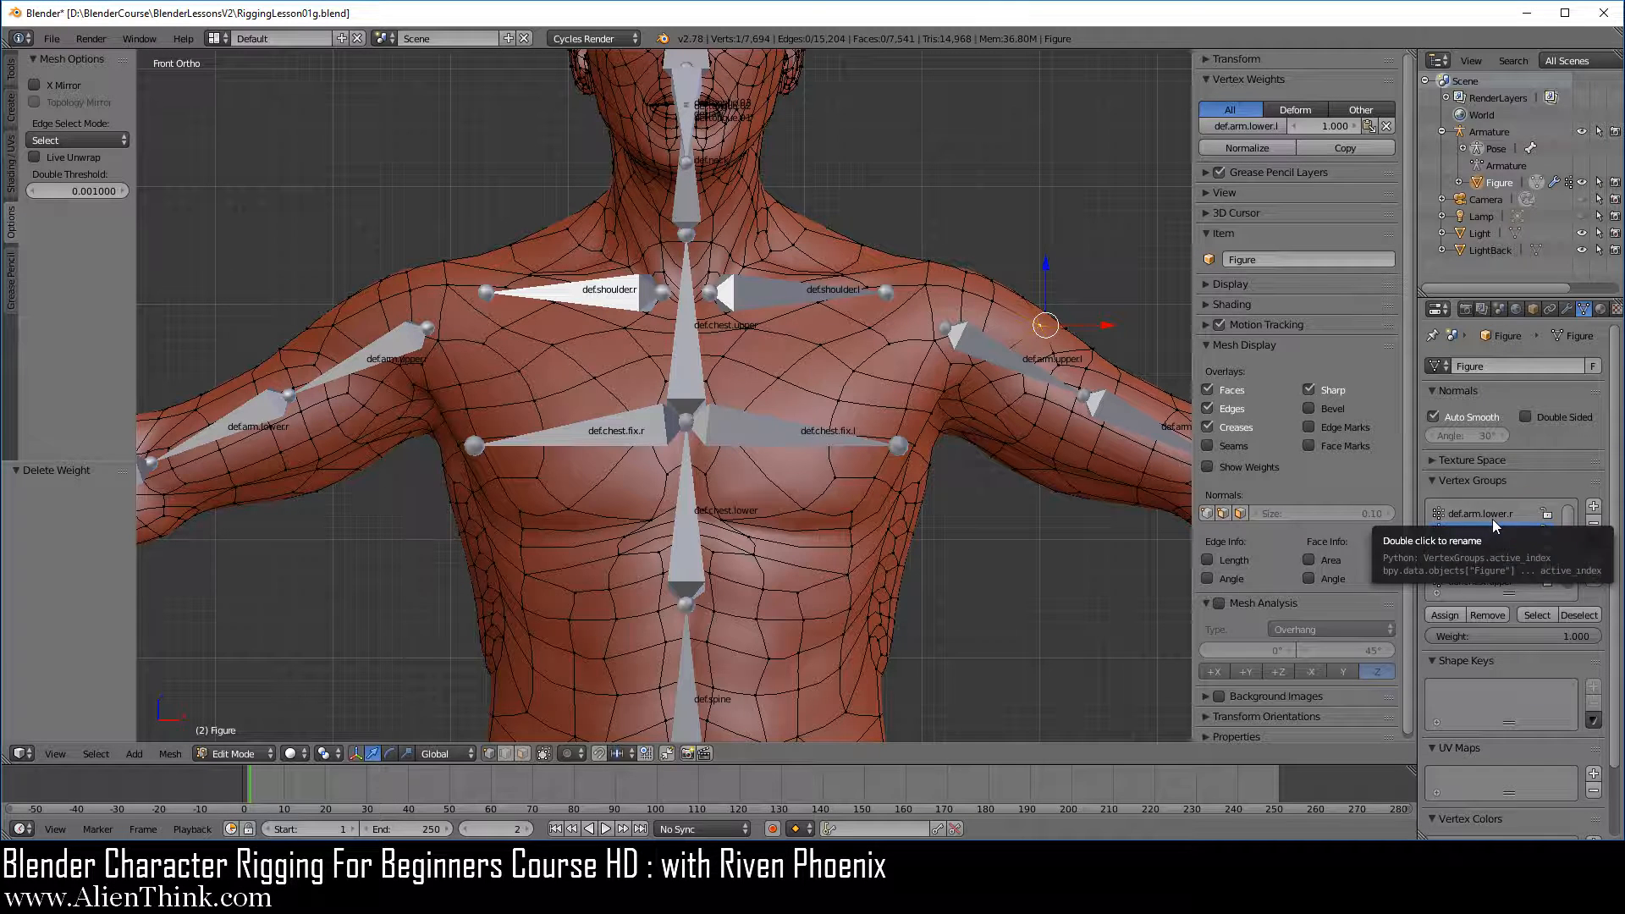
left_click(1444, 616)
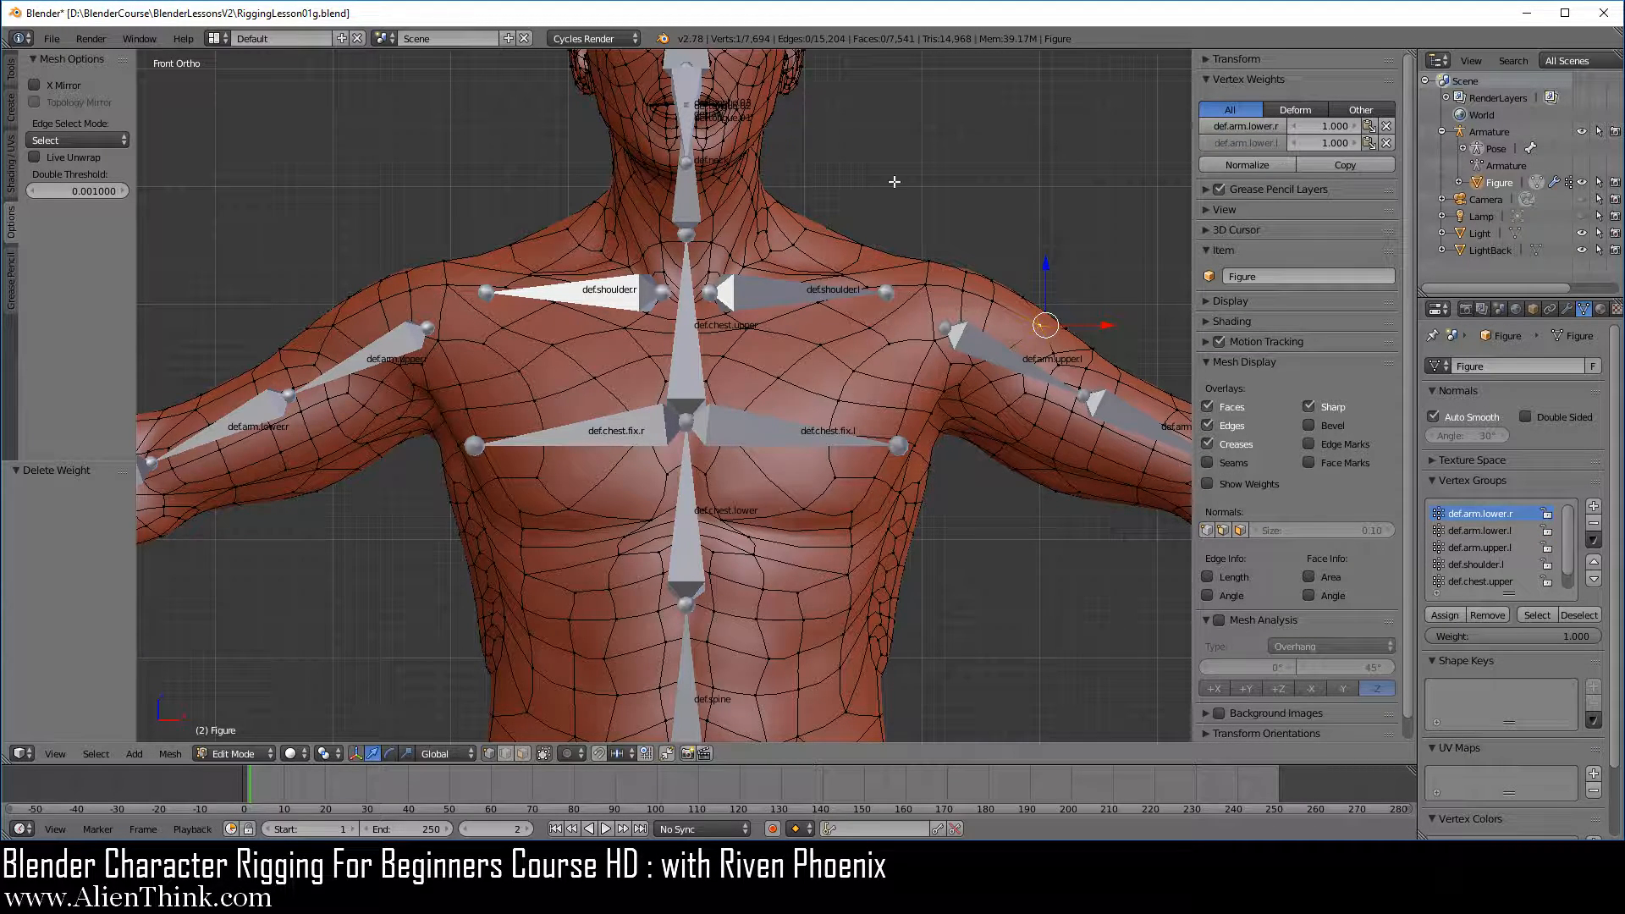
Step: Select both matching upper arm vertices, make def.arm.lower.l the active vertex group, and mirror it across them
right_click(339, 322)
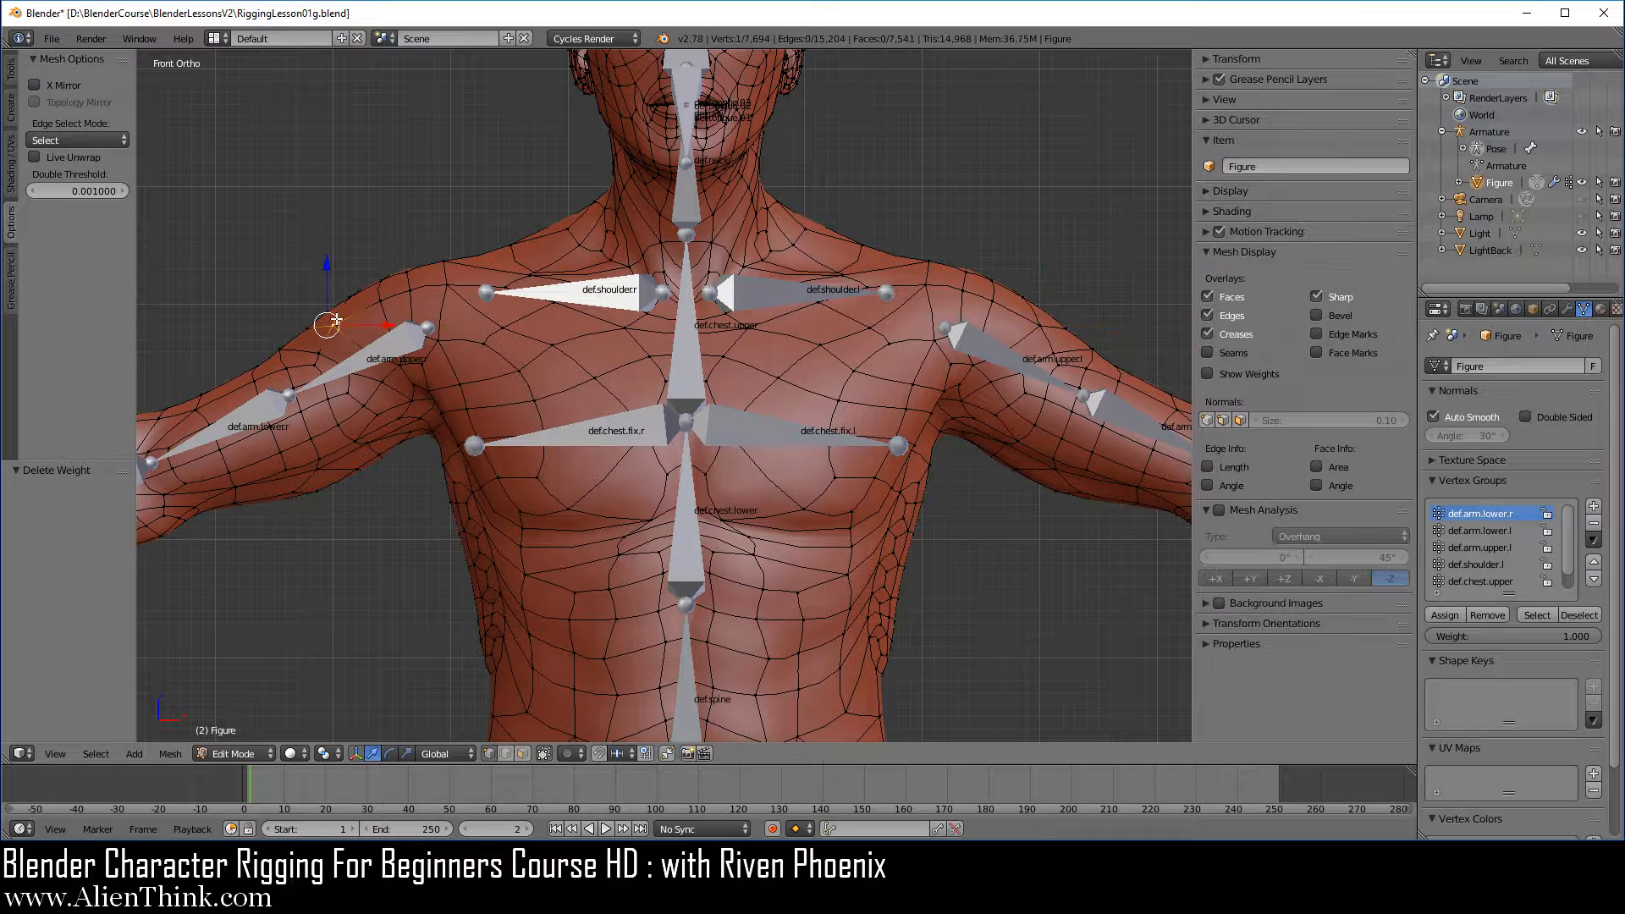
right_click(1040, 322, "shift")
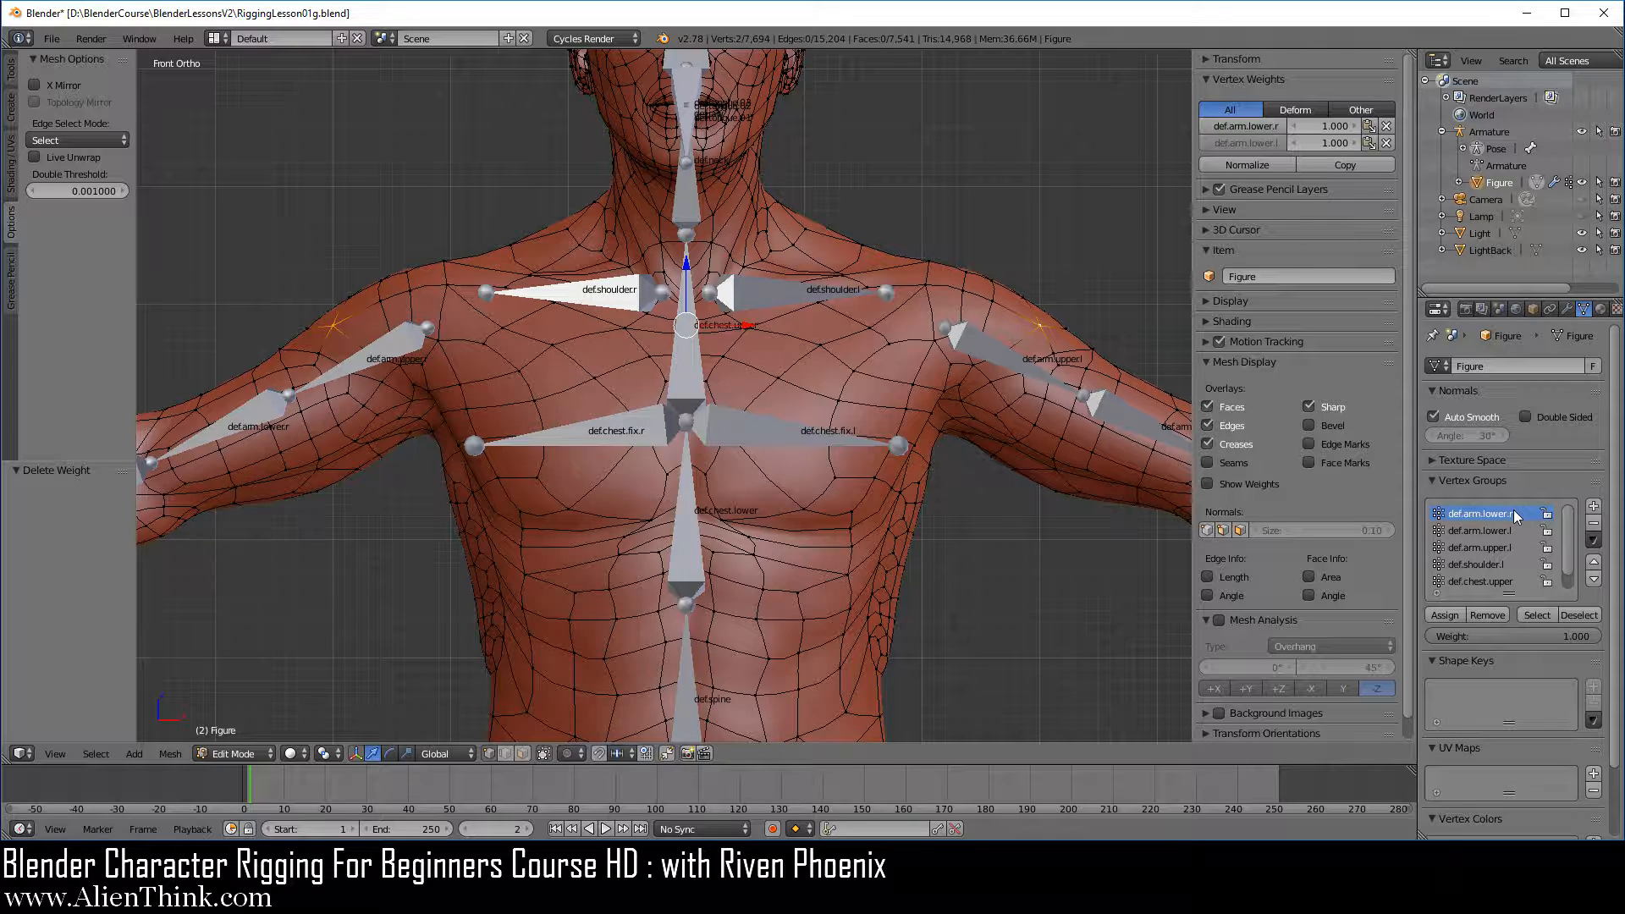
left_click(1505, 532)
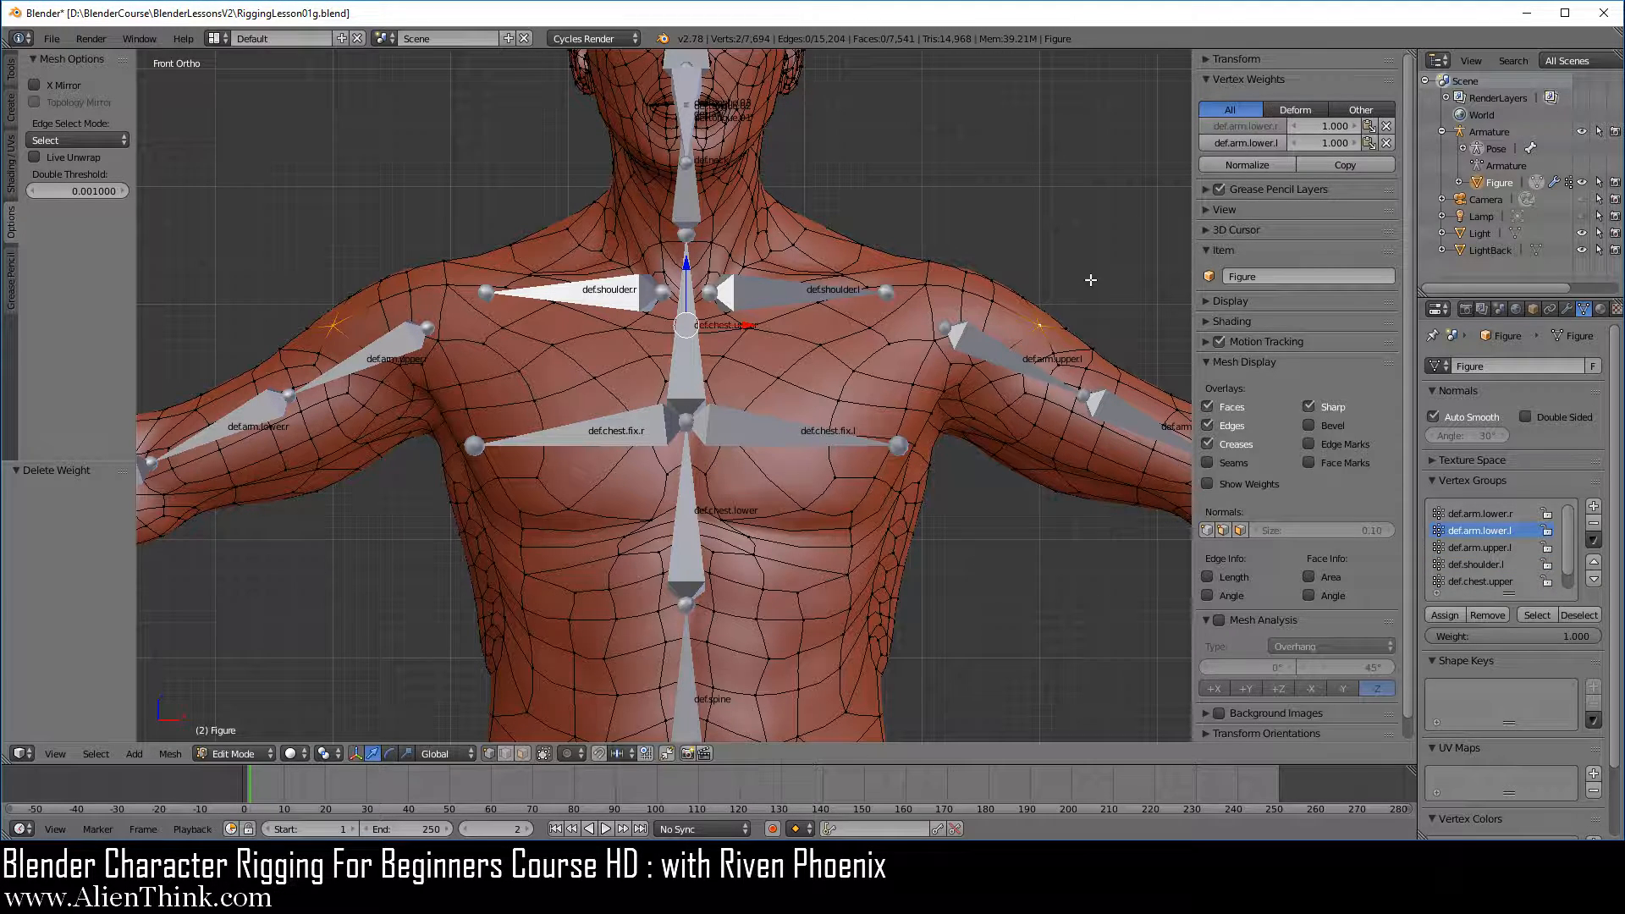
left_click(1594, 540)
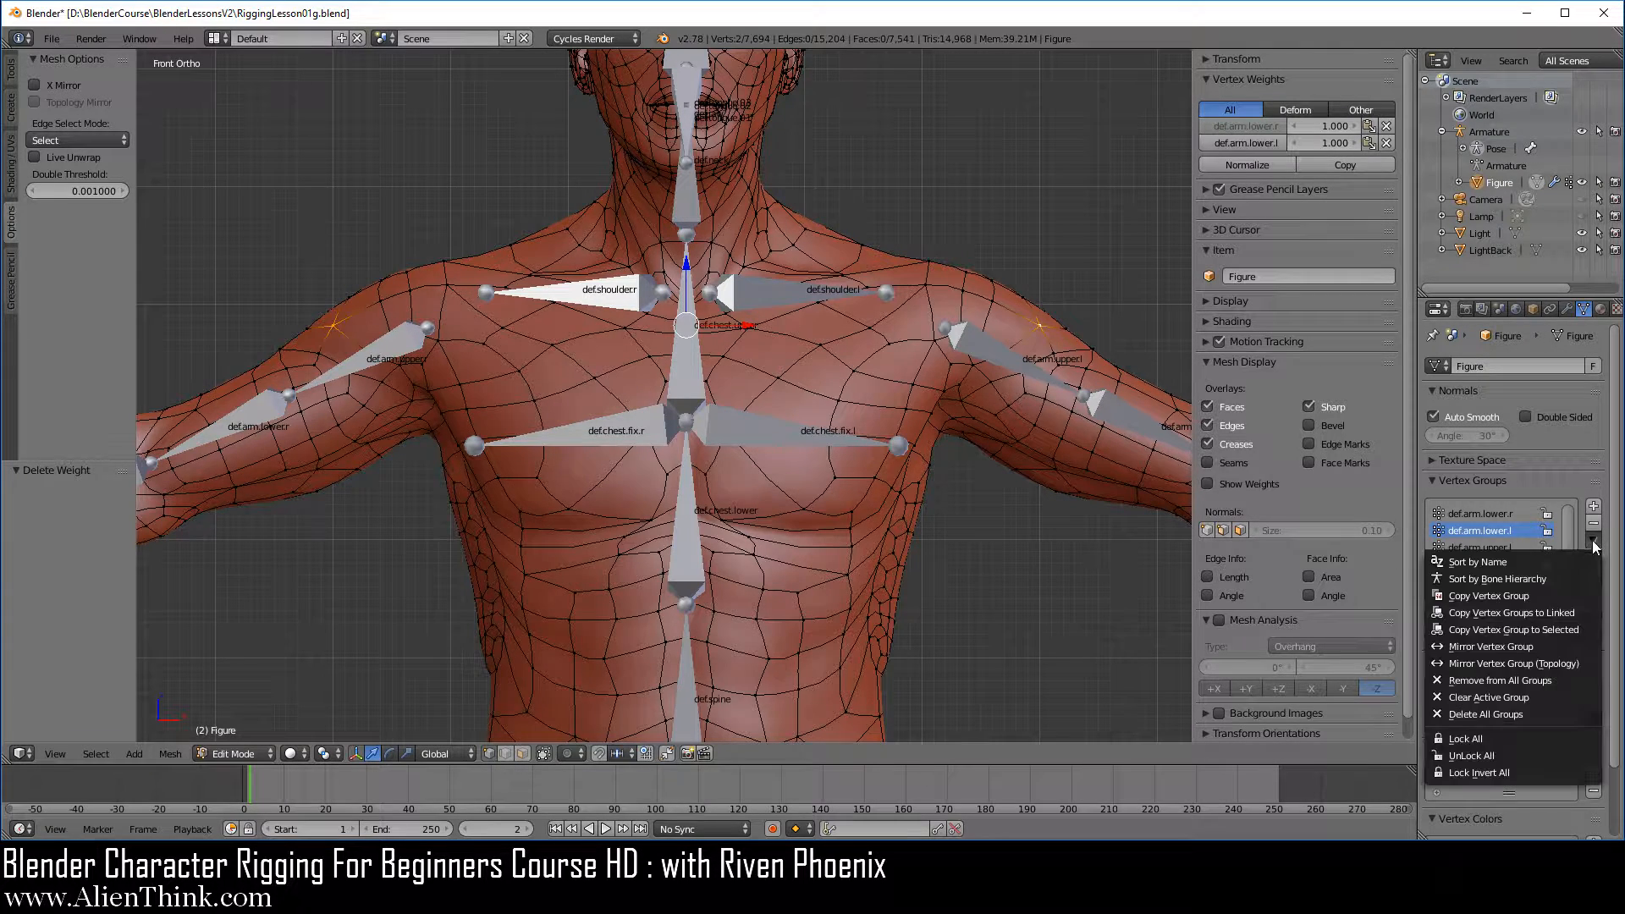
left_click(1512, 645)
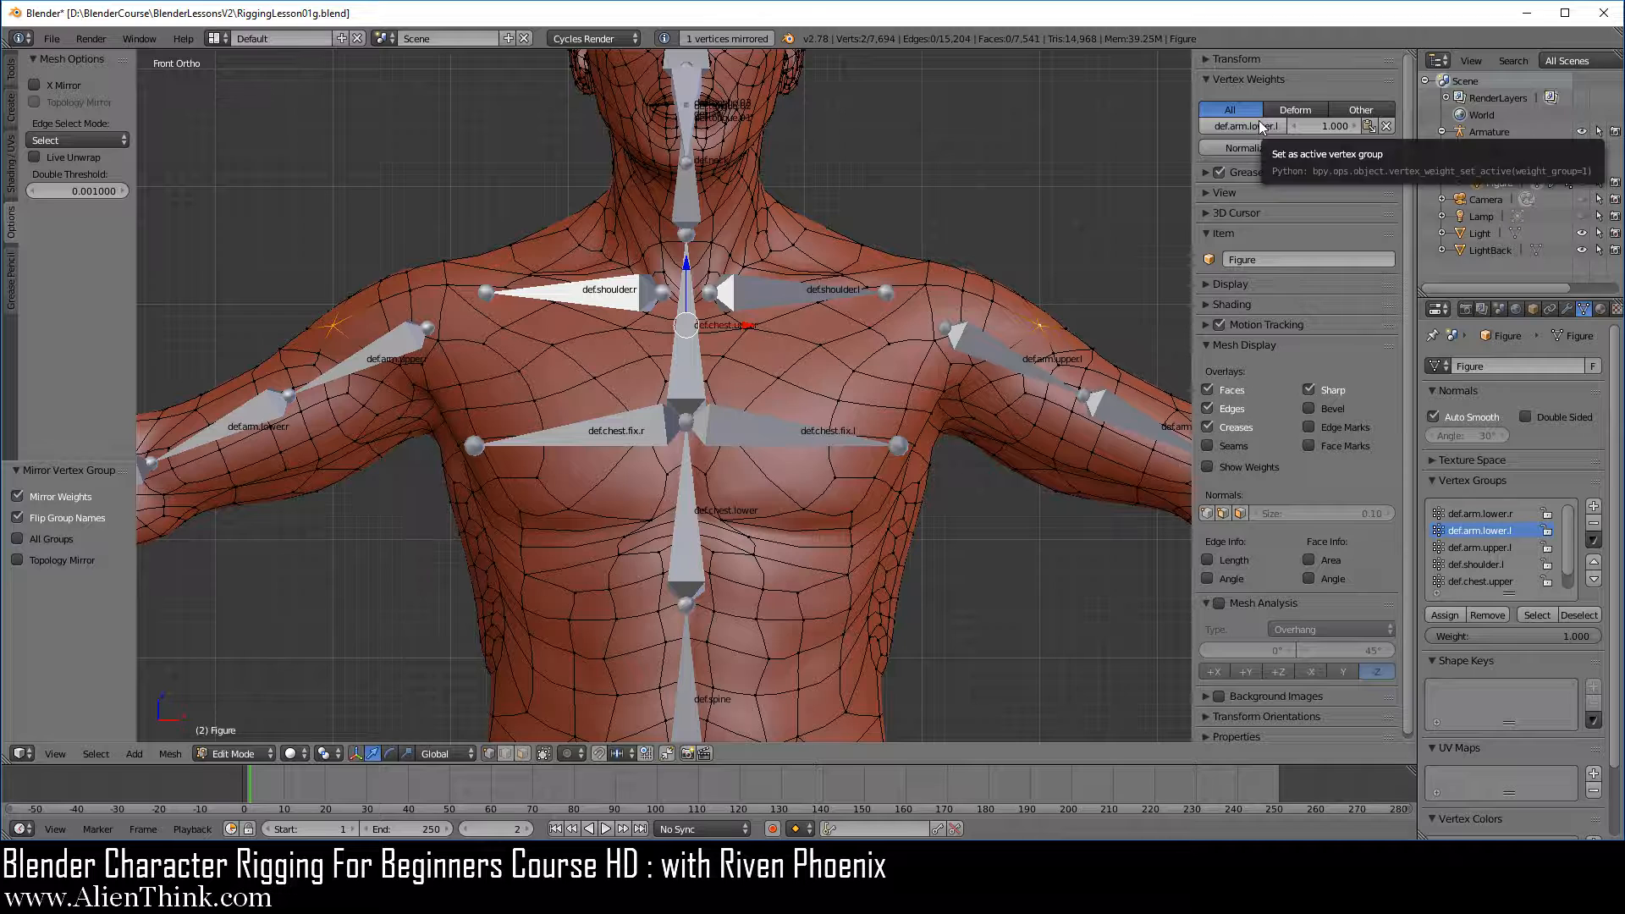
Step: Check the right upper arm vertex's weights, add the left vertex to the selection, and mirror def.arm.lower.l again
right_click(338, 318)
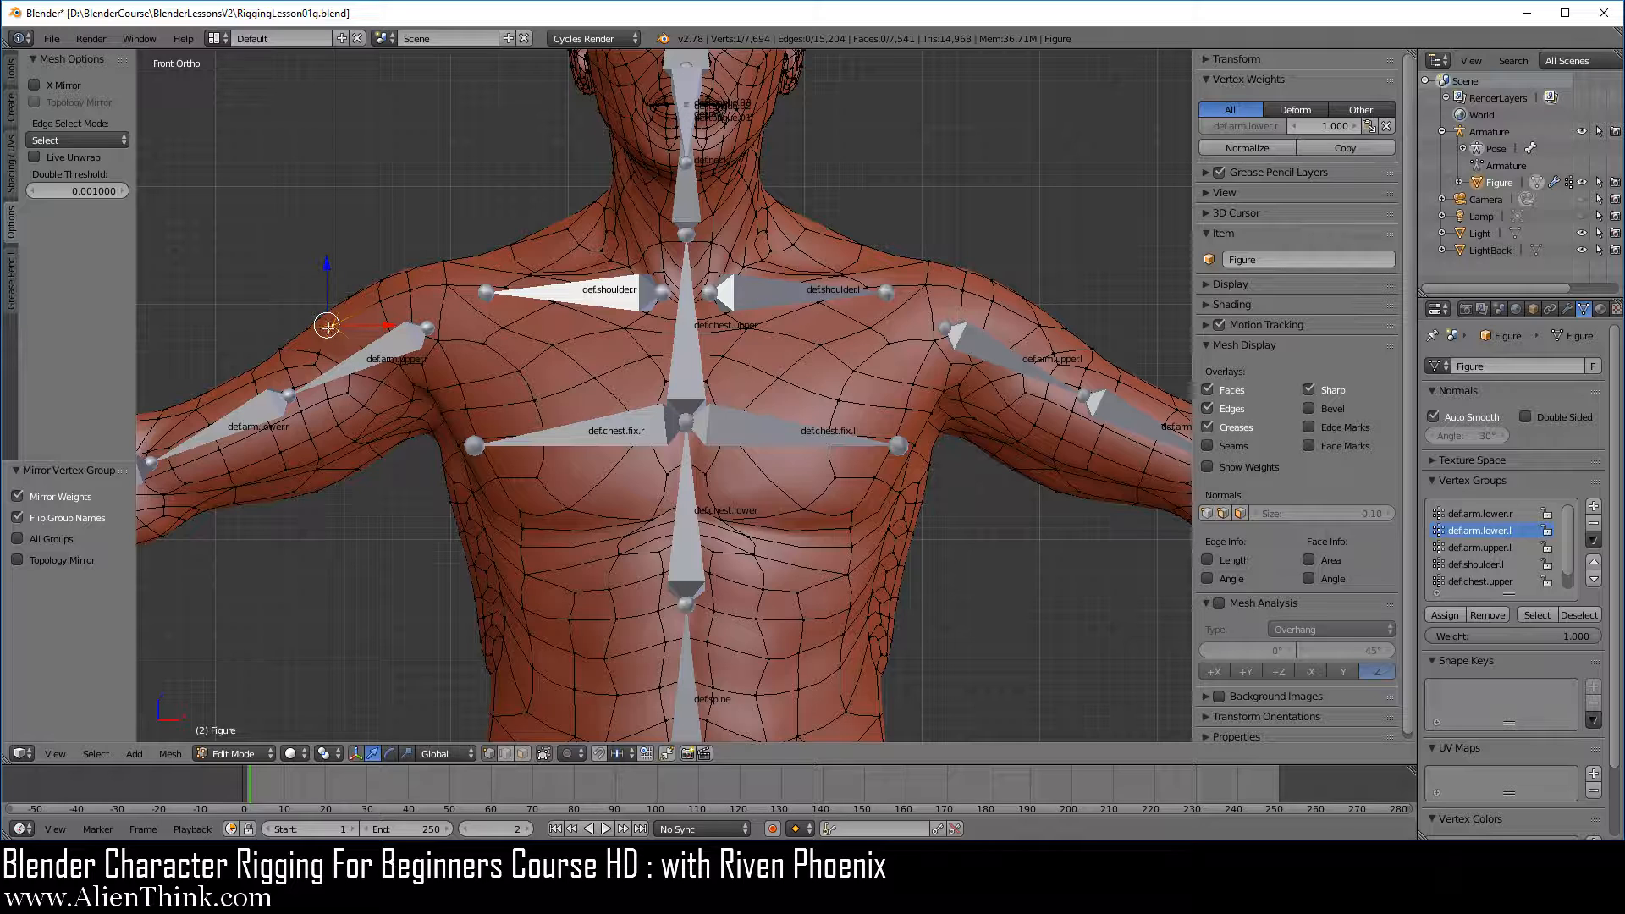
right_click(1039, 324, "shift")
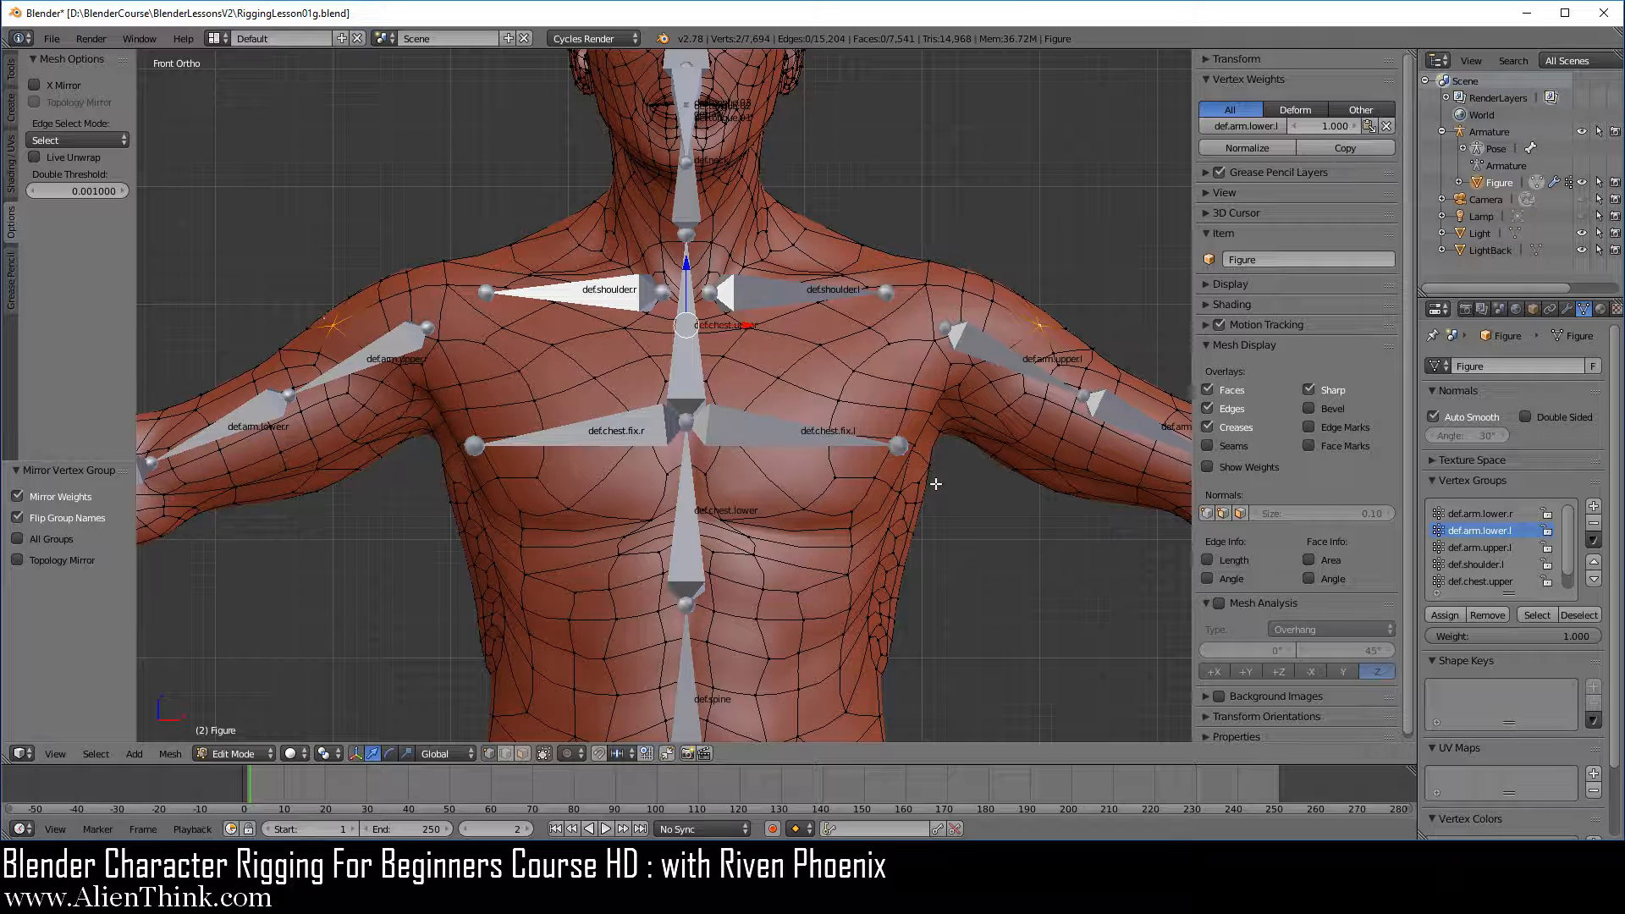
left_click(1593, 540)
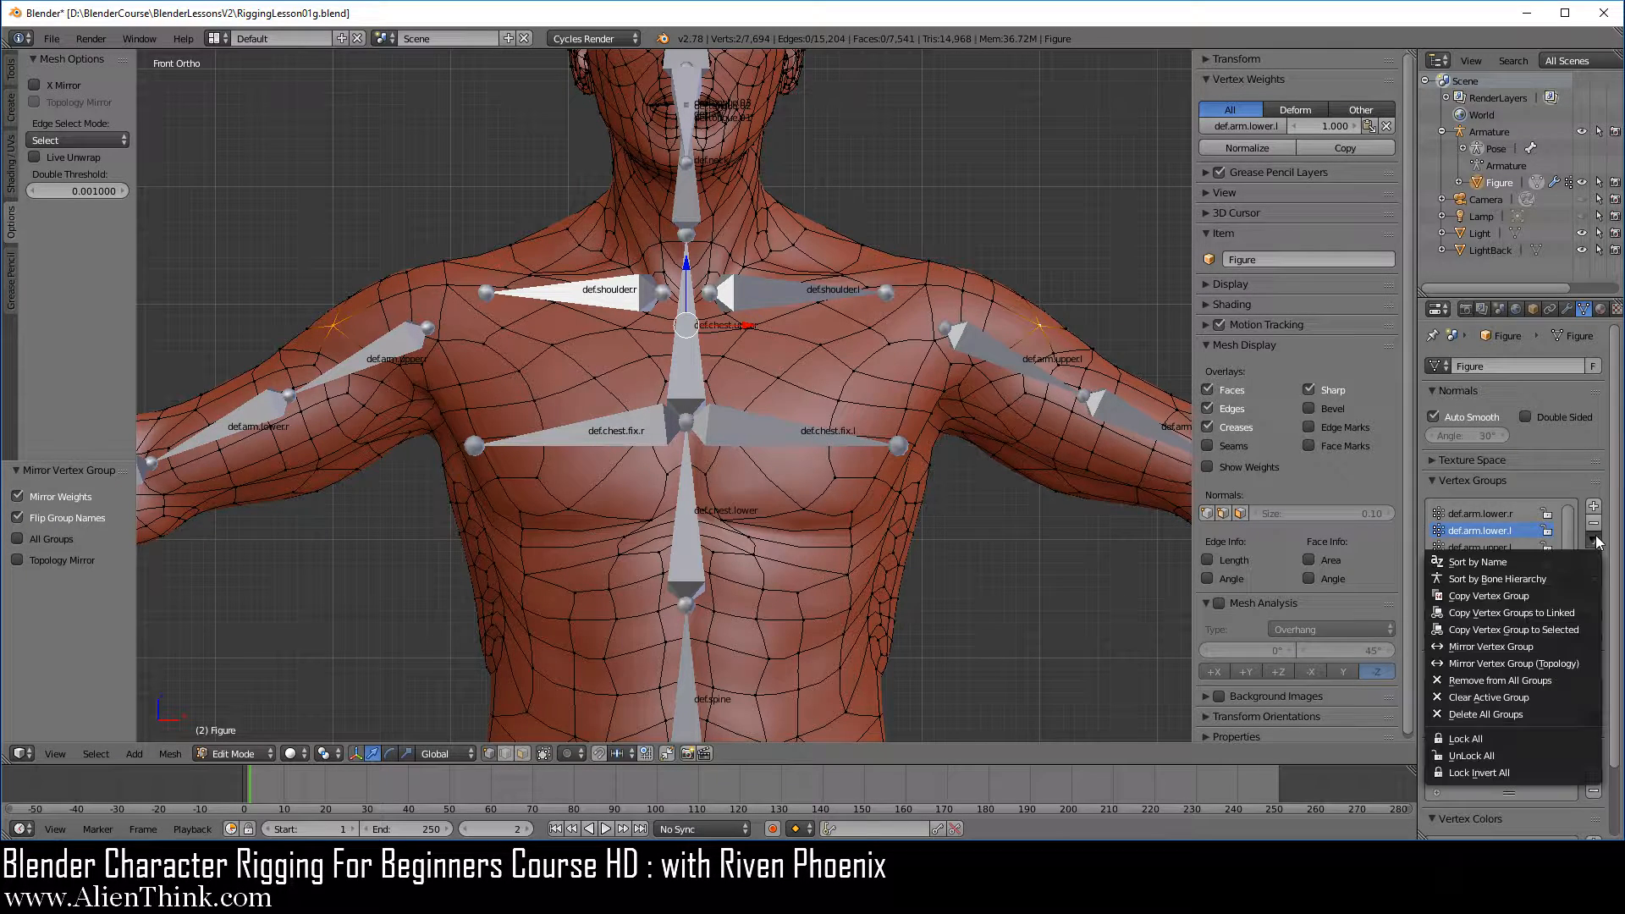
left_click(1542, 647)
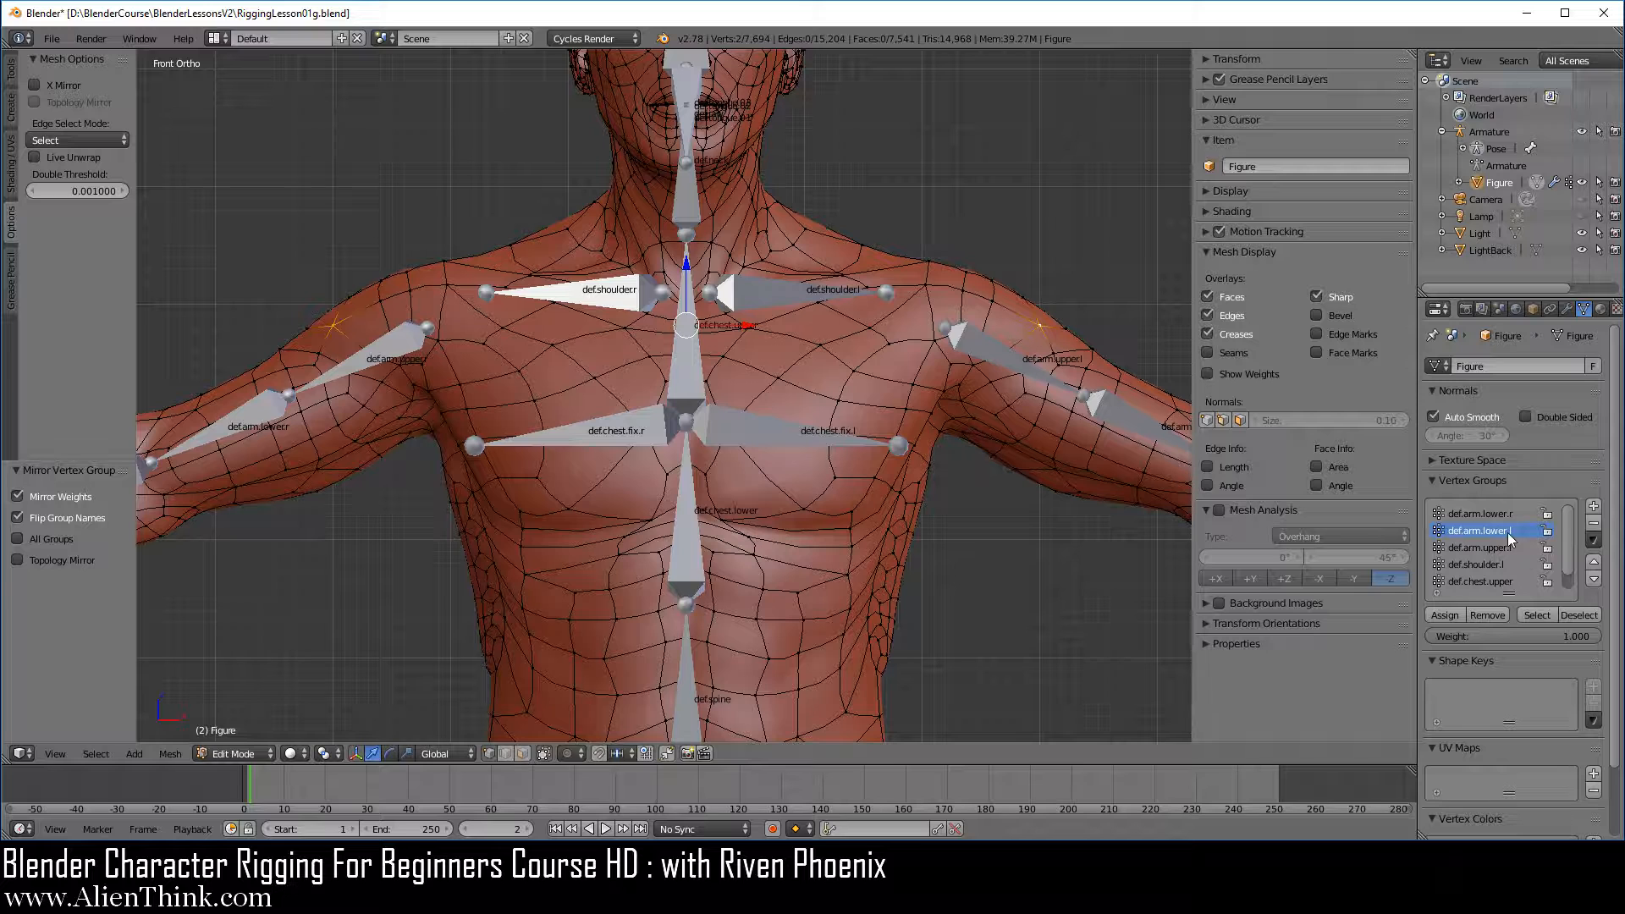
Step: Inspect the weights back on the right upper arm vertex, reselect both vertices, and repeat the def.arm.lower.l mirroring
right_click(326, 325)
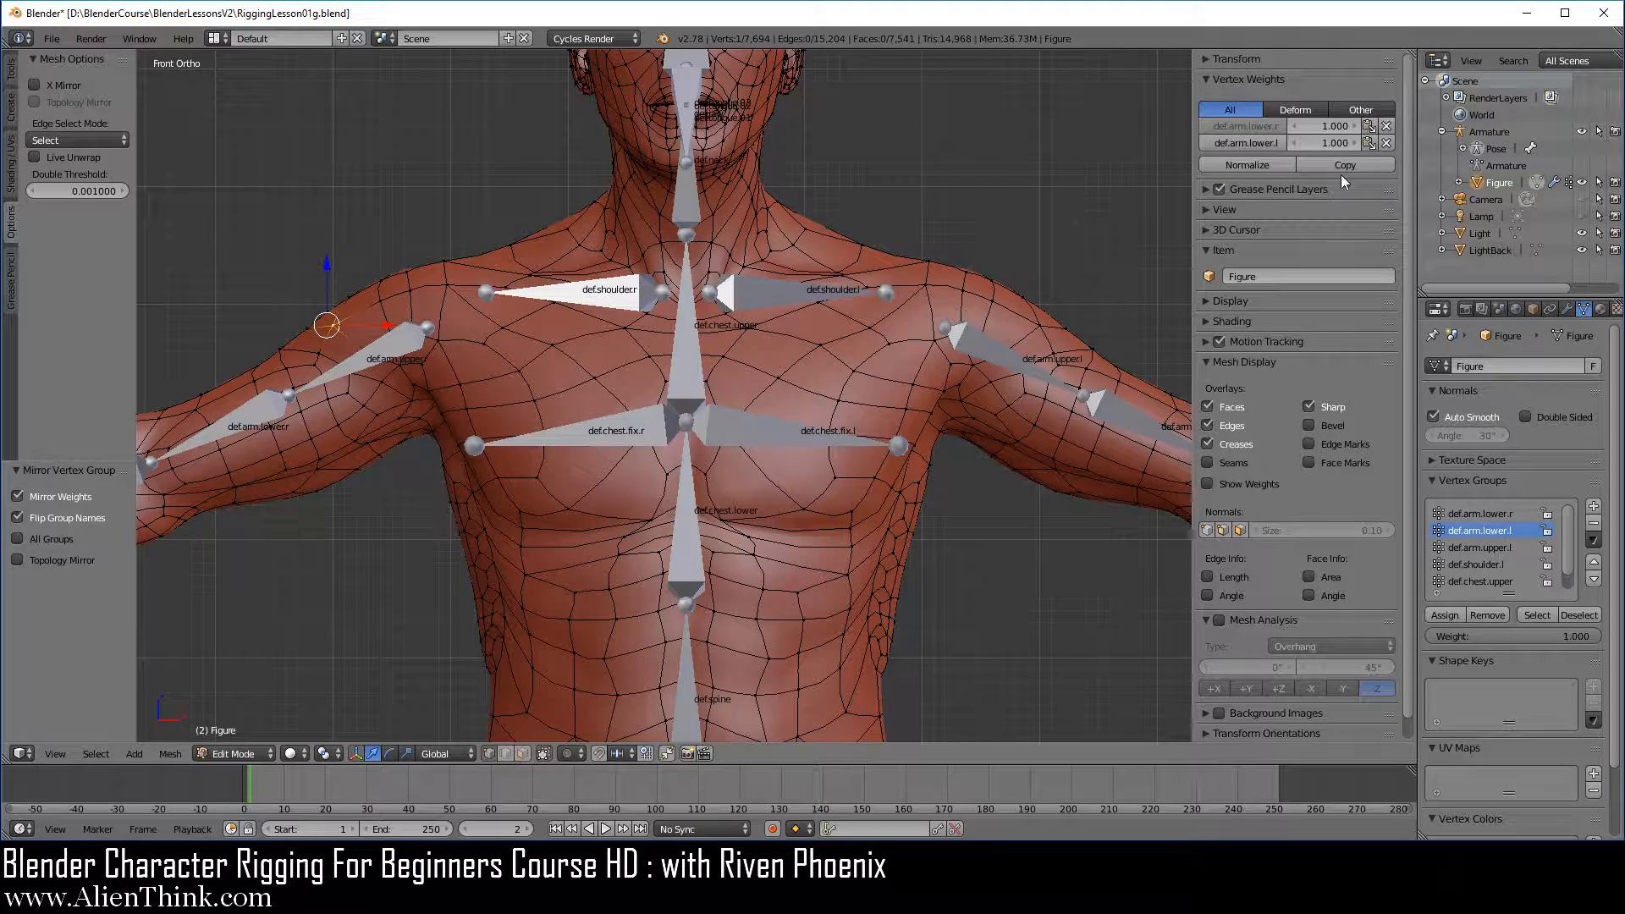
right_click(1048, 326, "shift")
left_click(1594, 540)
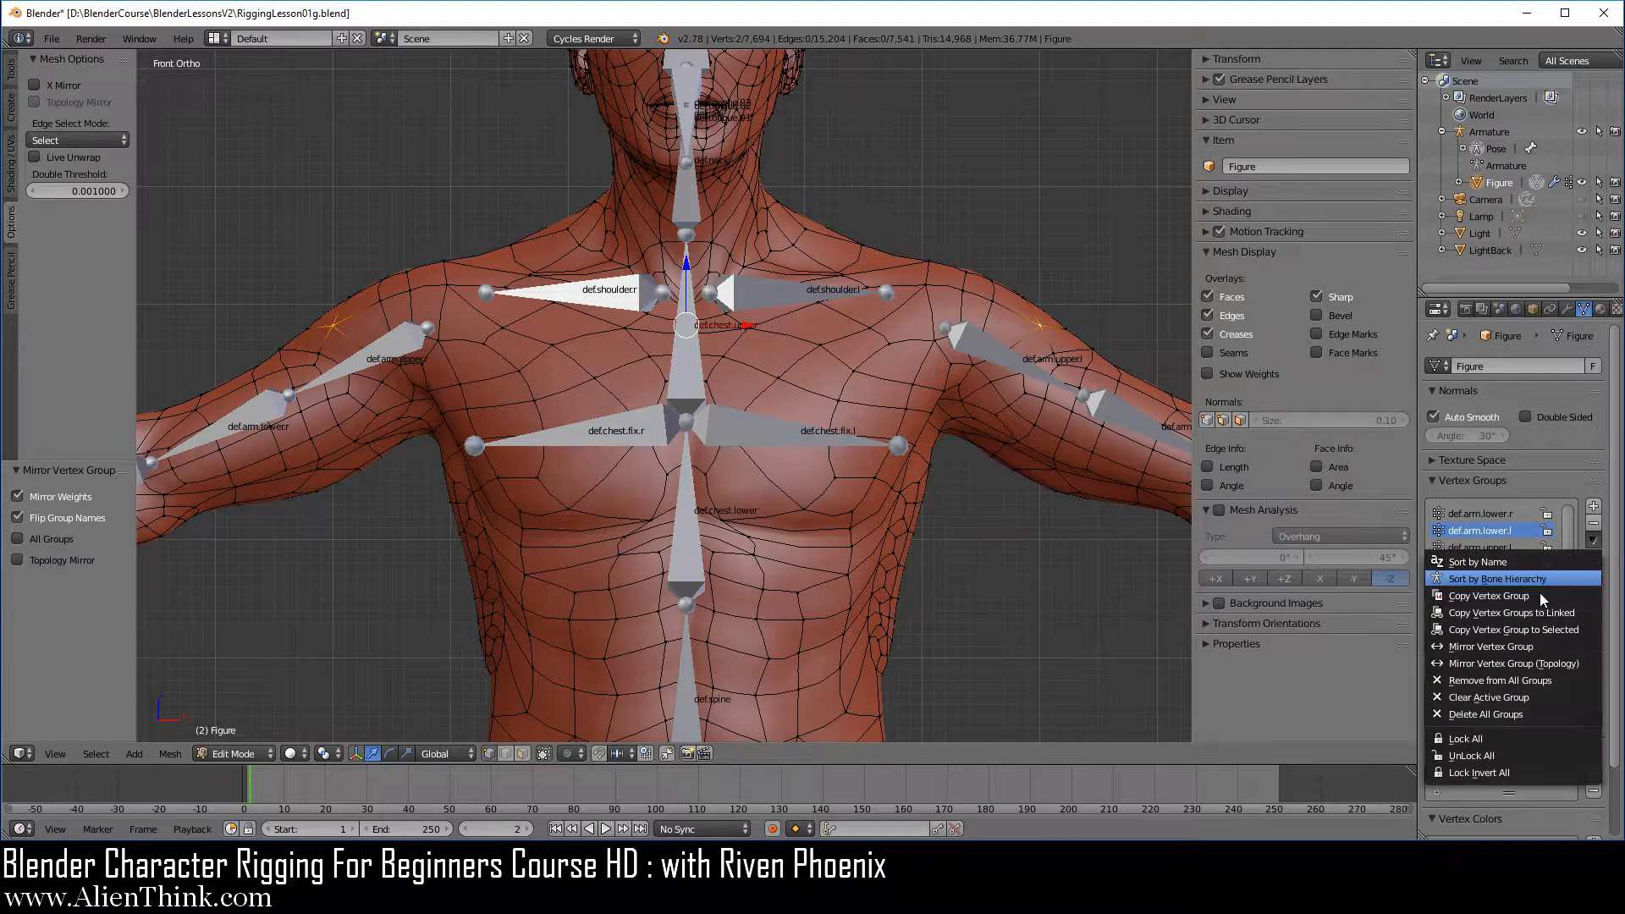
left_click(1516, 640)
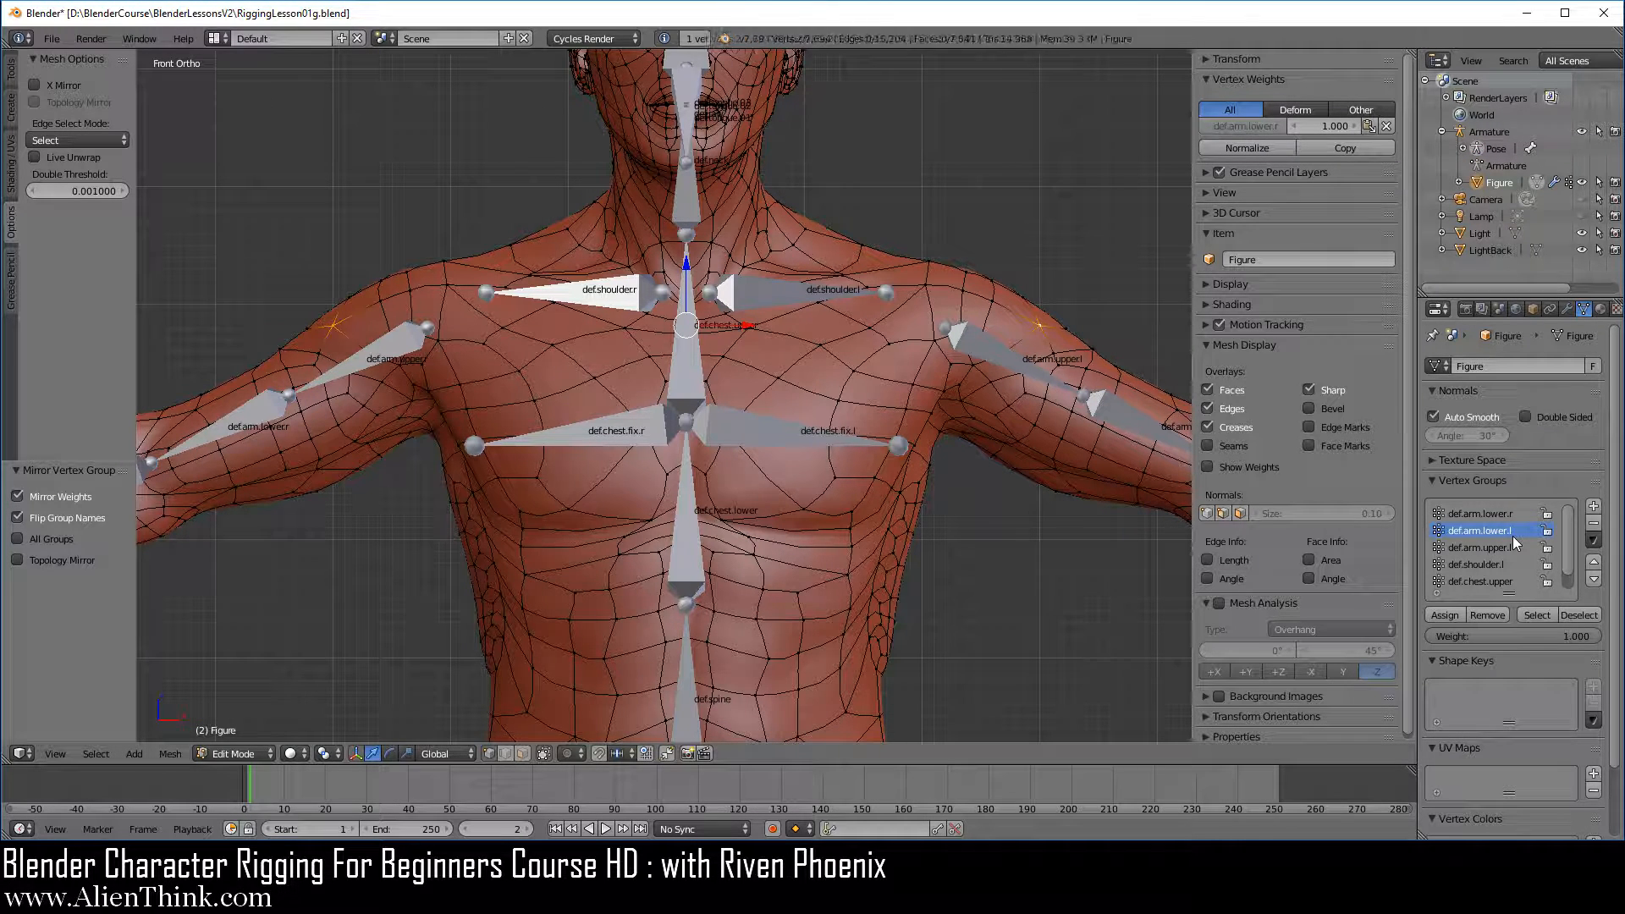
Step: Check the r-side upper arm vertex's weights, reselect both matching upper arm vertices, and mirror def.arm.lower.l across them twice
left_click(1593, 540)
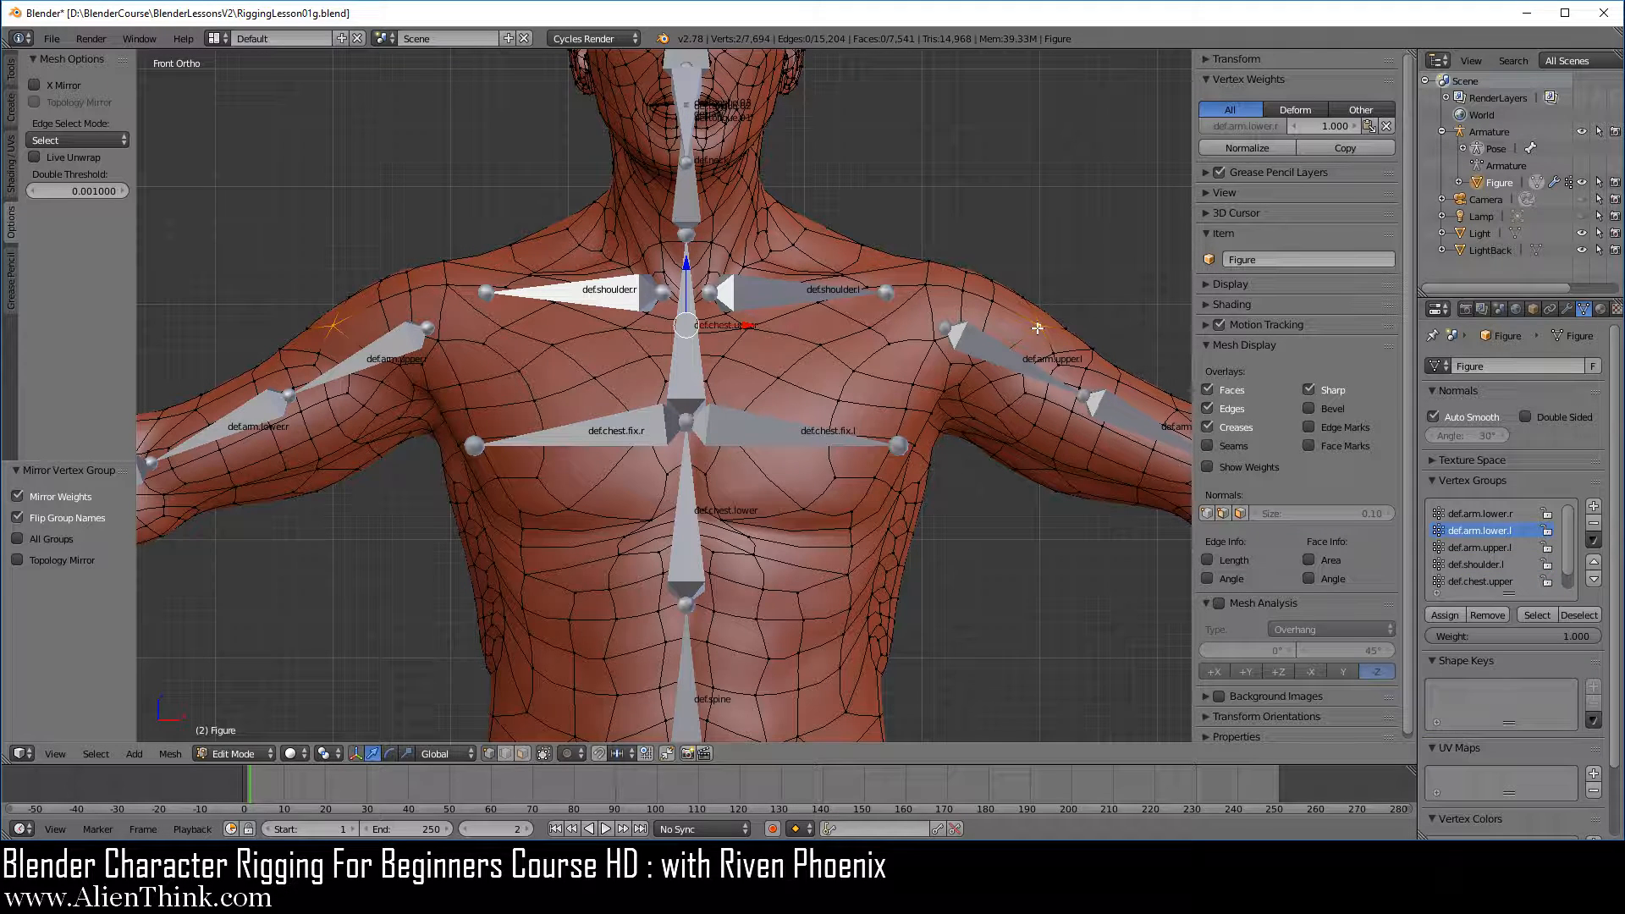
right_click(328, 325)
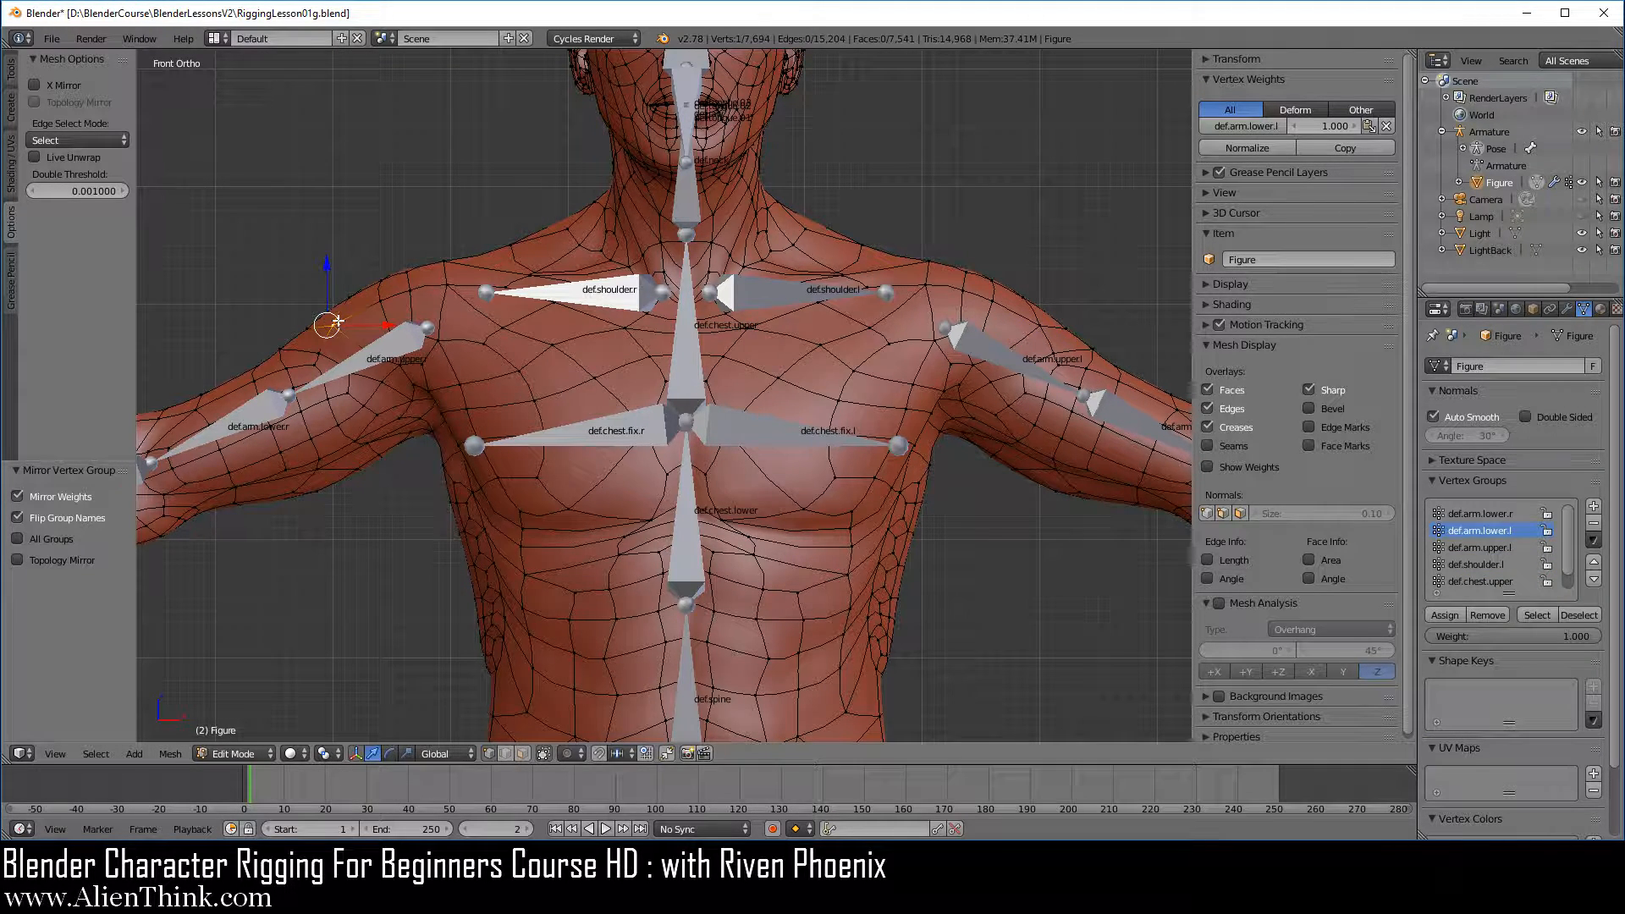
right_click(1041, 325, "shift")
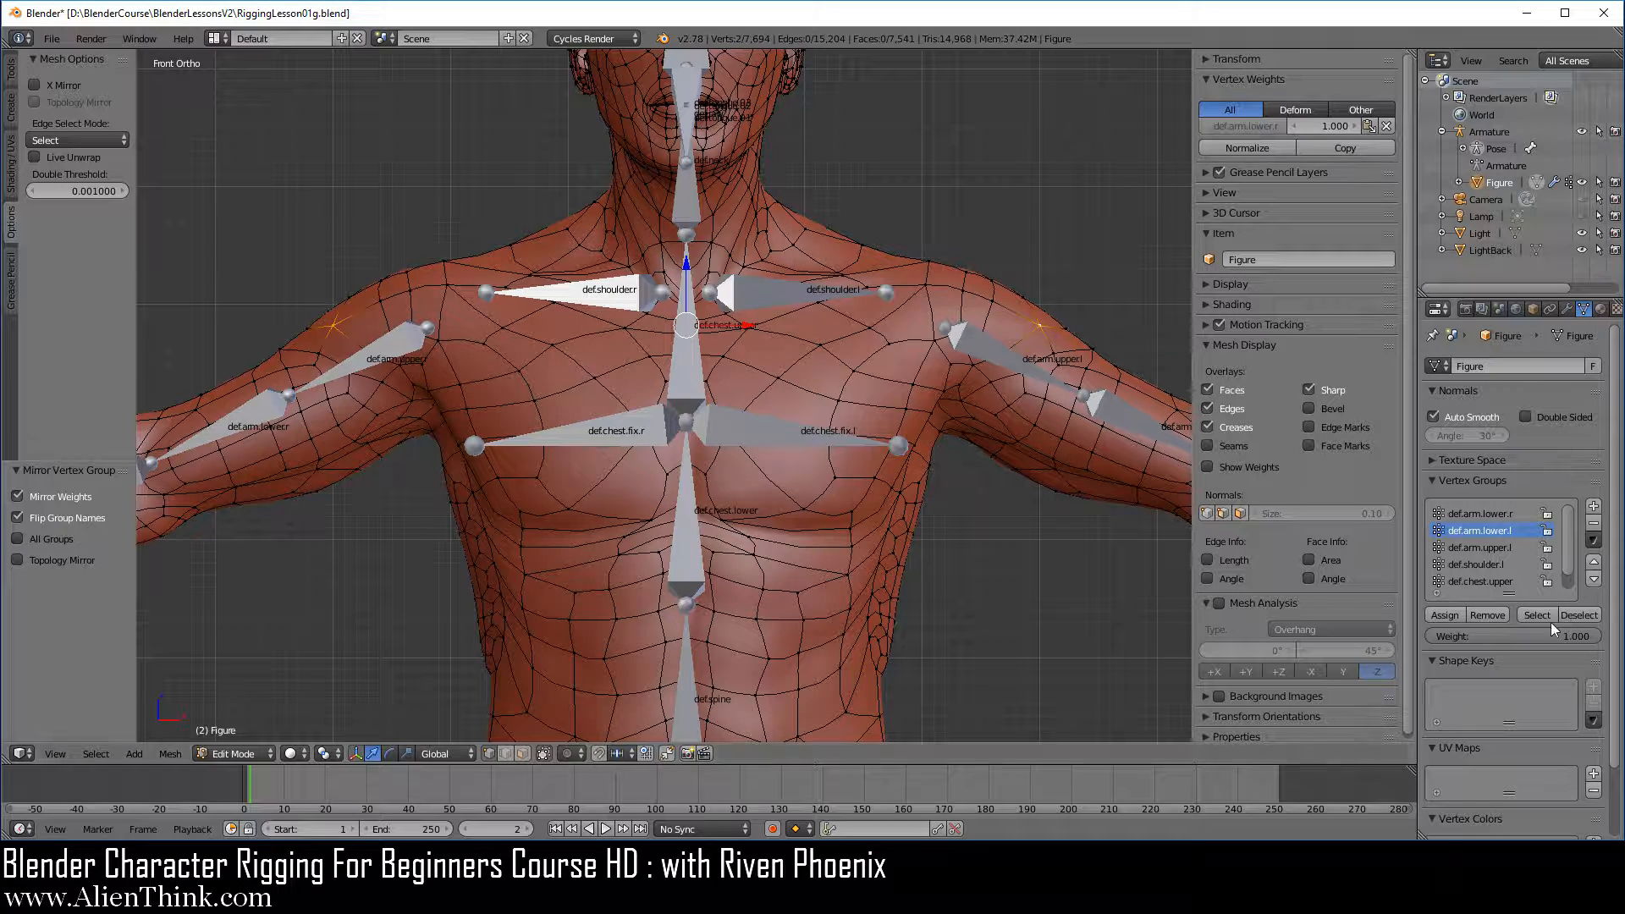
left_click(1595, 545)
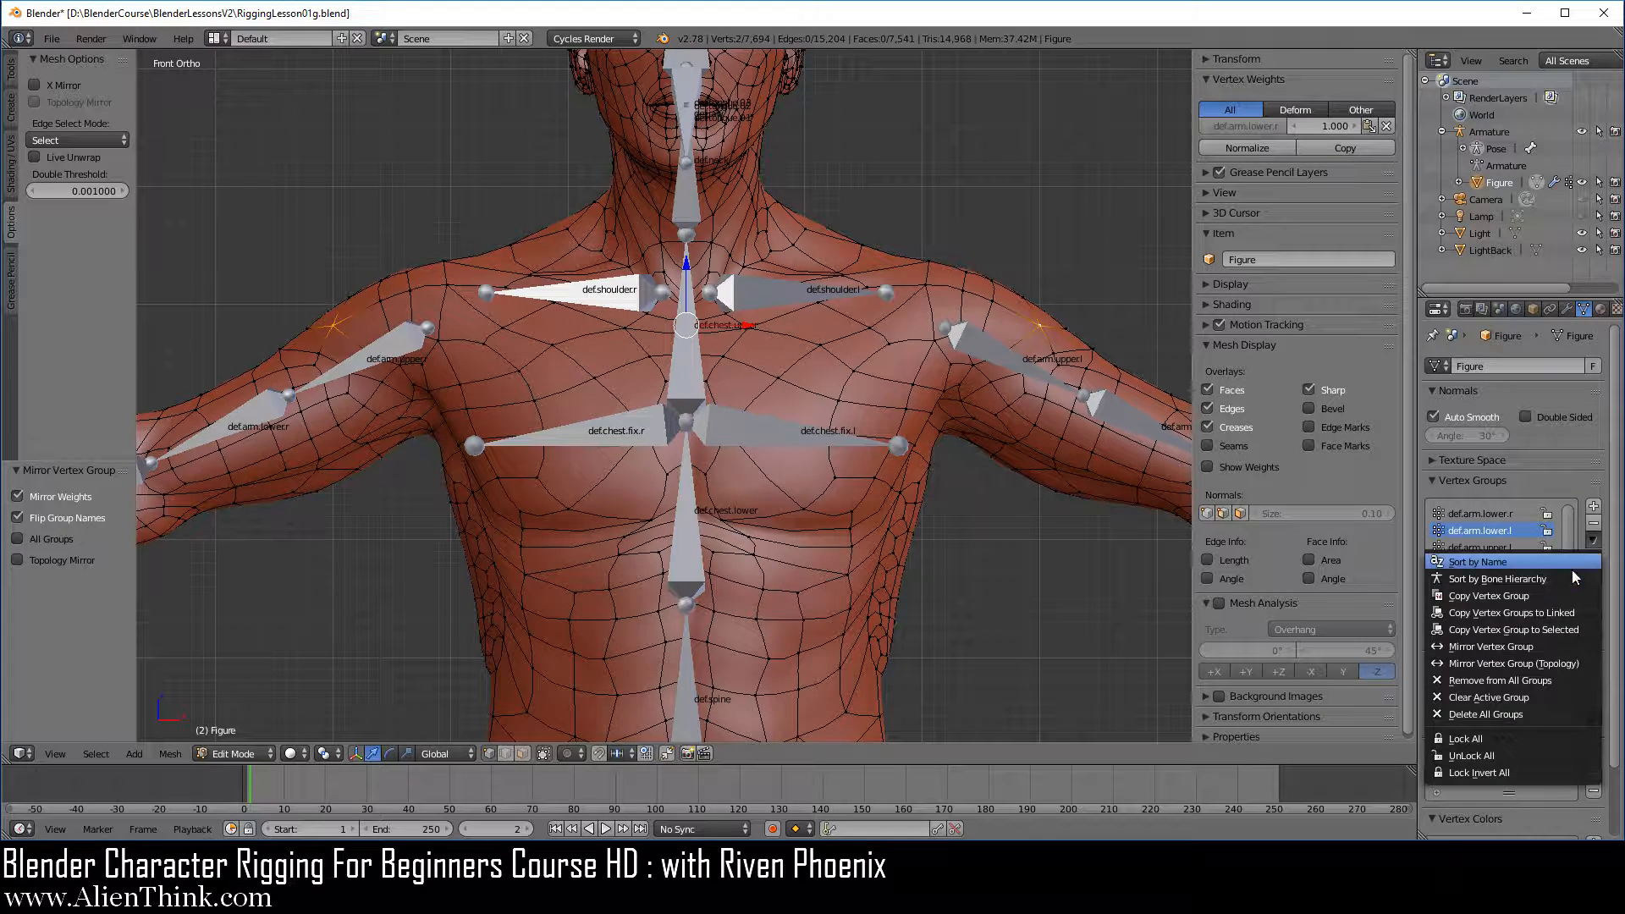
left_click(1535, 646)
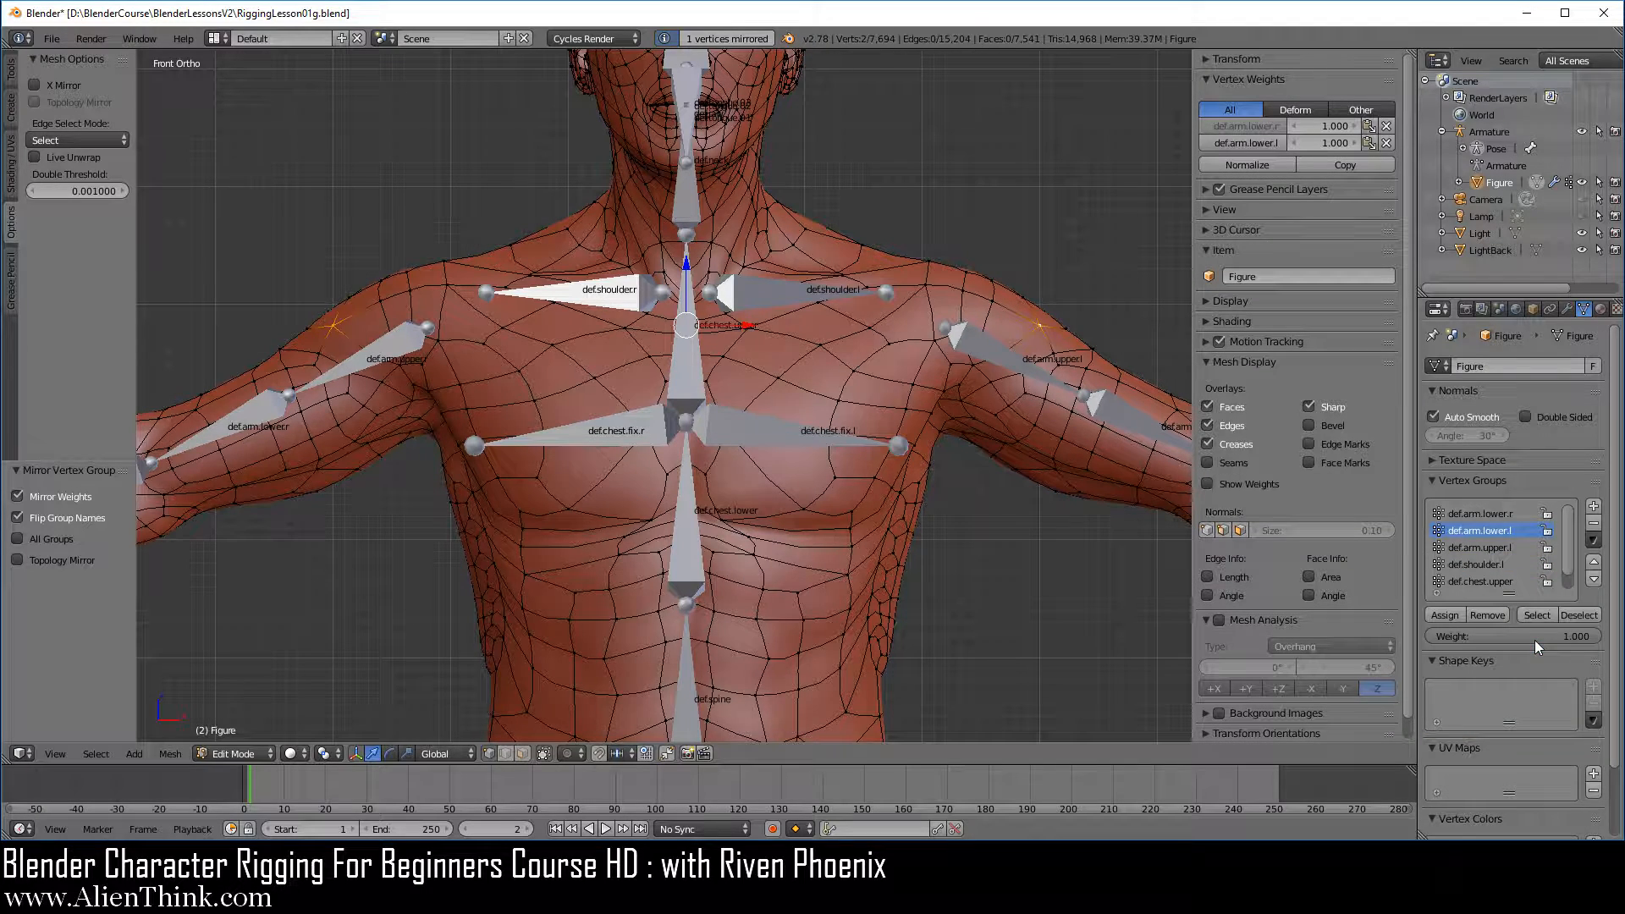
left_click(1593, 545)
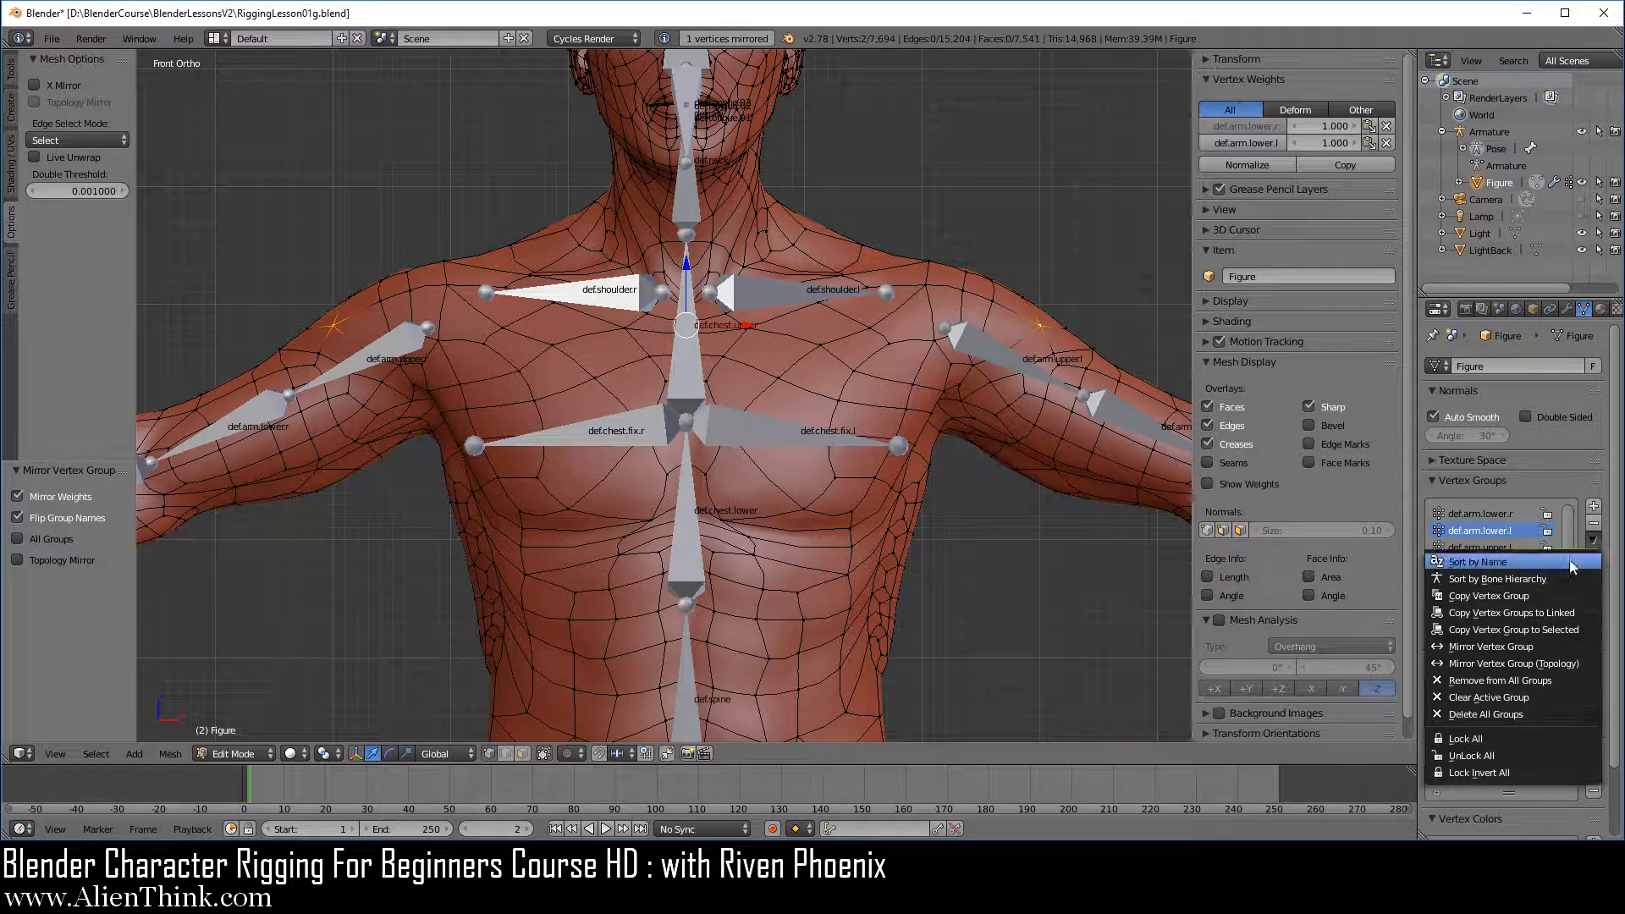
left_click(1532, 646)
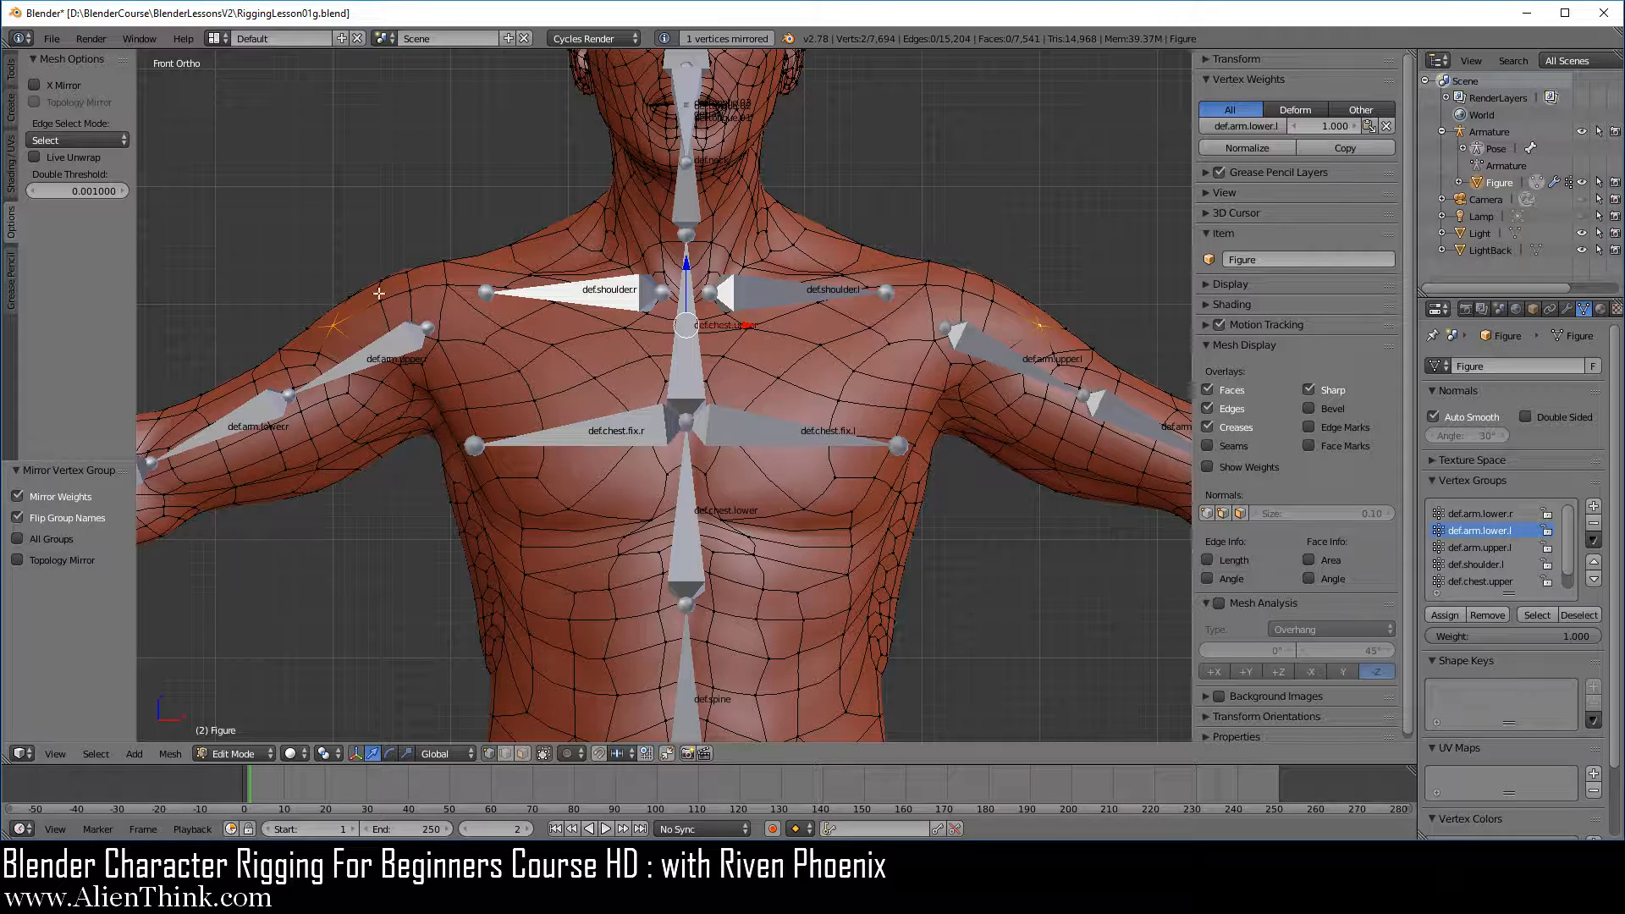
Step: Delete the vertex group weight from the r-side upper arm vertex and check the weights on the matching l-side vertex
right_click(338, 317)
left_click(1386, 126)
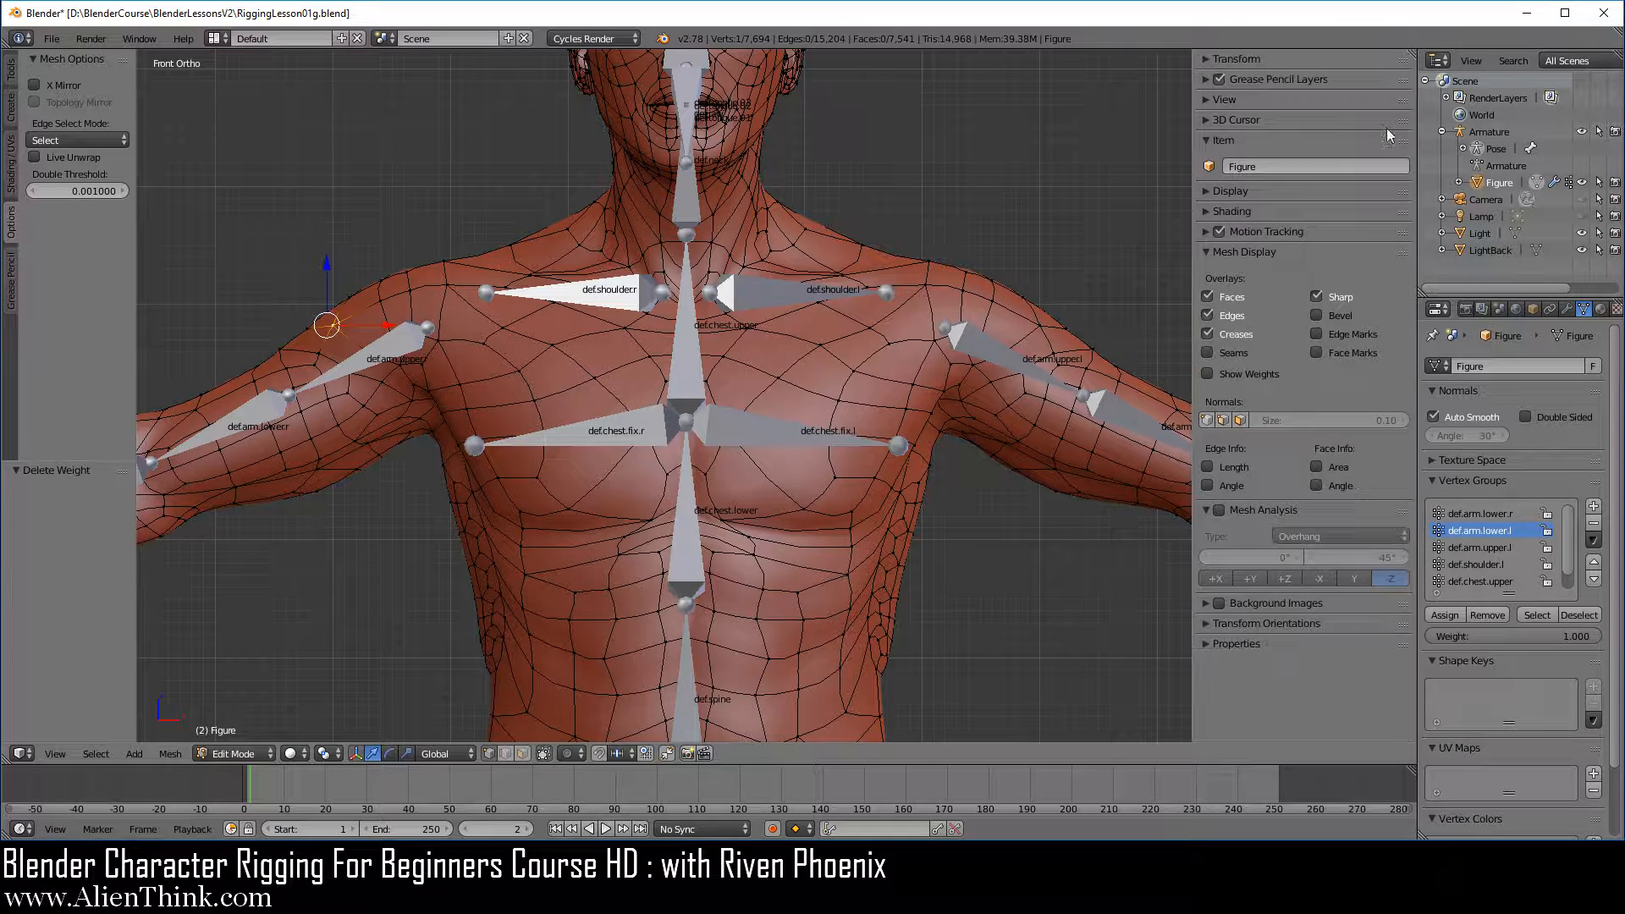
right_click(1042, 330)
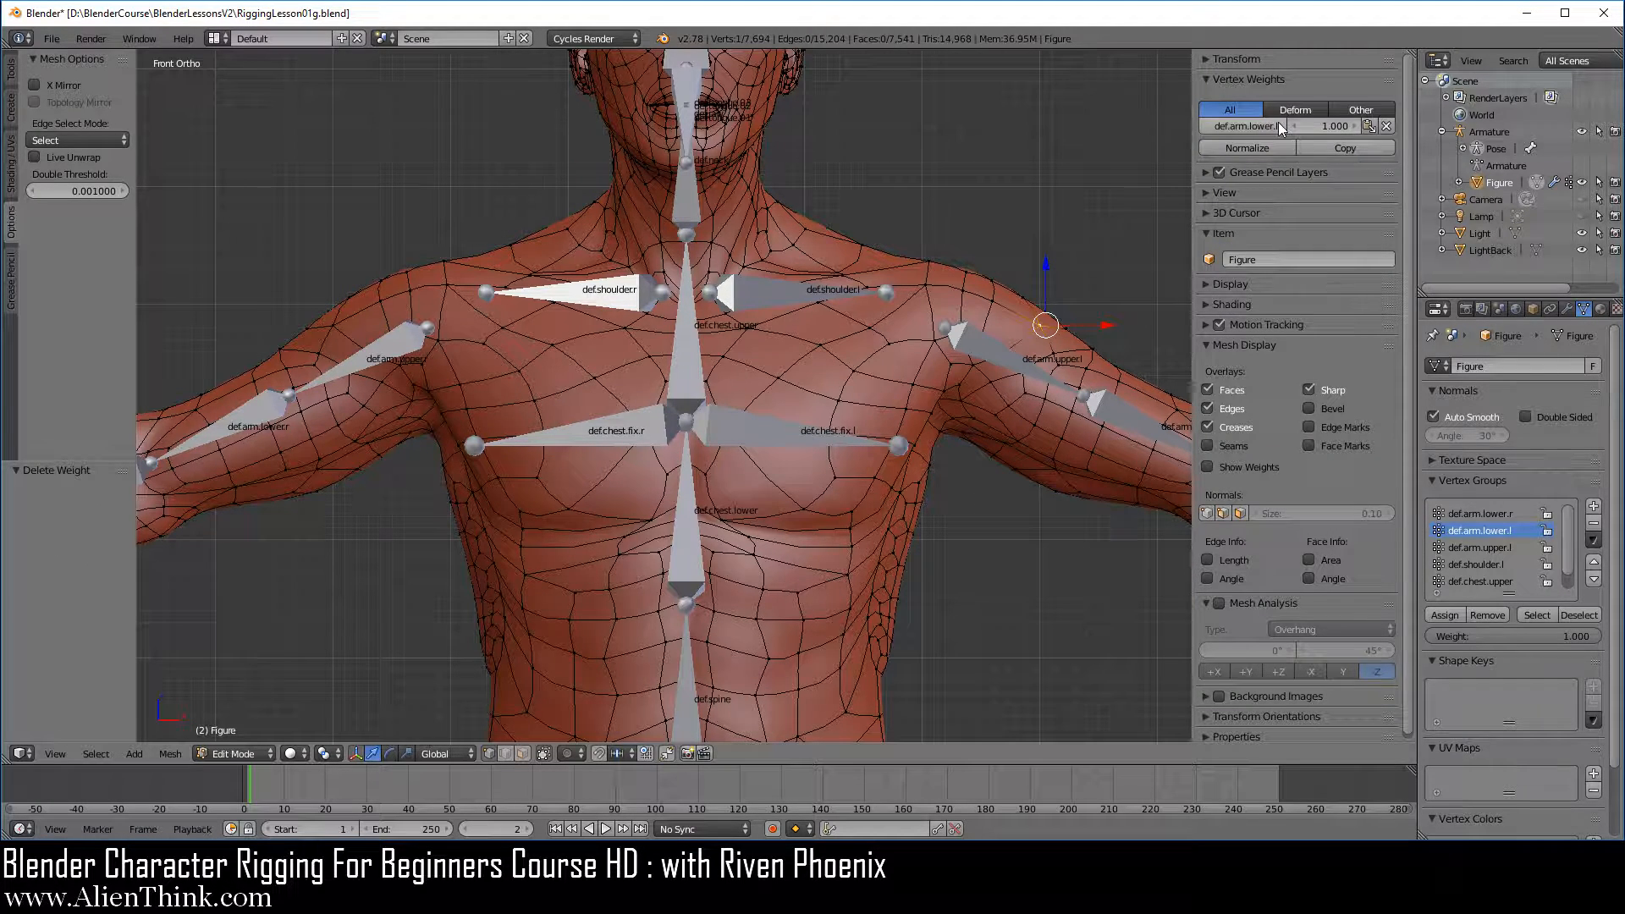
Step: Raise the r-side upper arm vertex about 0.059 along Z and inspect the matching l-side vertex's weights
right_click(337, 326)
left_click_drag(327, 270, 328, 201)
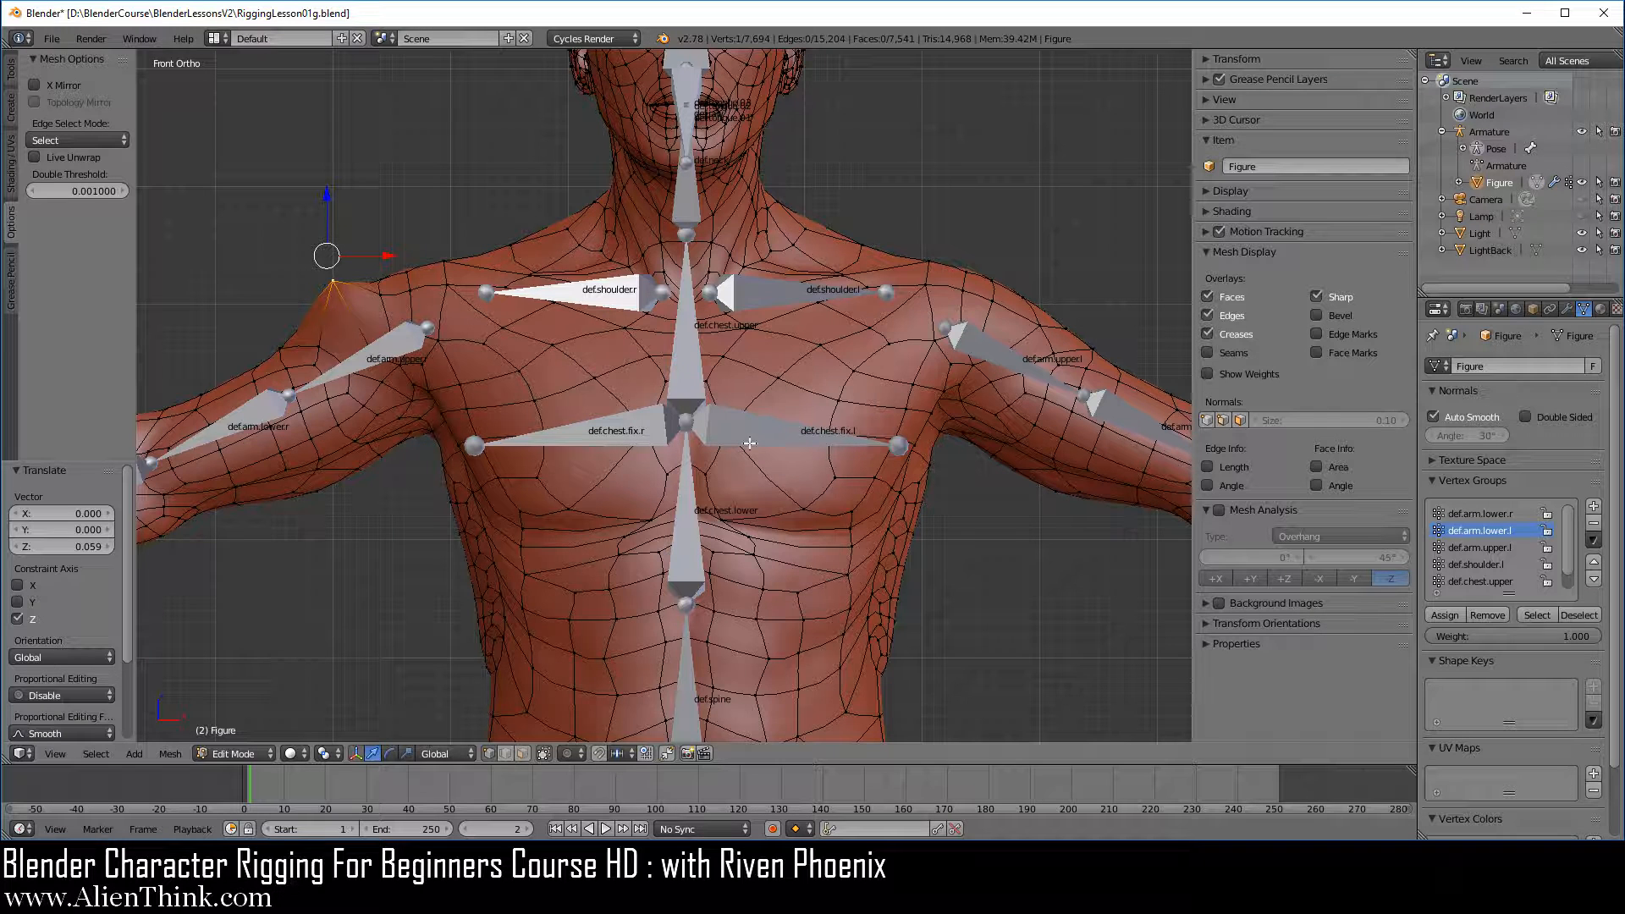
right_click(1037, 323)
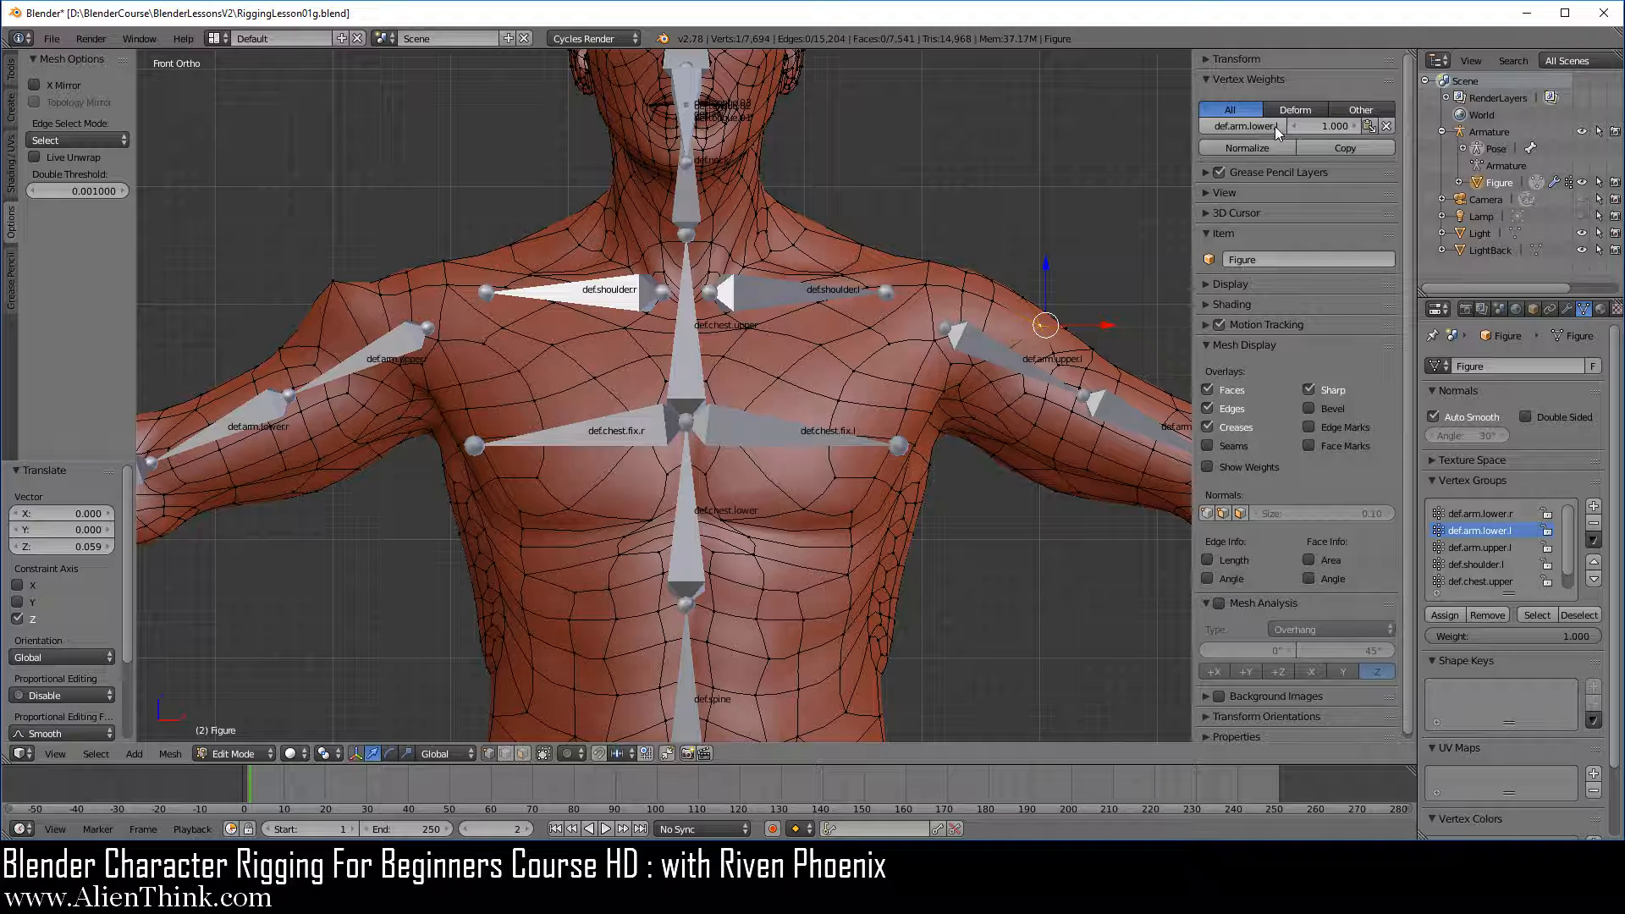
Step: Select the raised r-side upper arm vertex and try Mirror Vertex Group on def.arm.lower.l
right_click(343, 278)
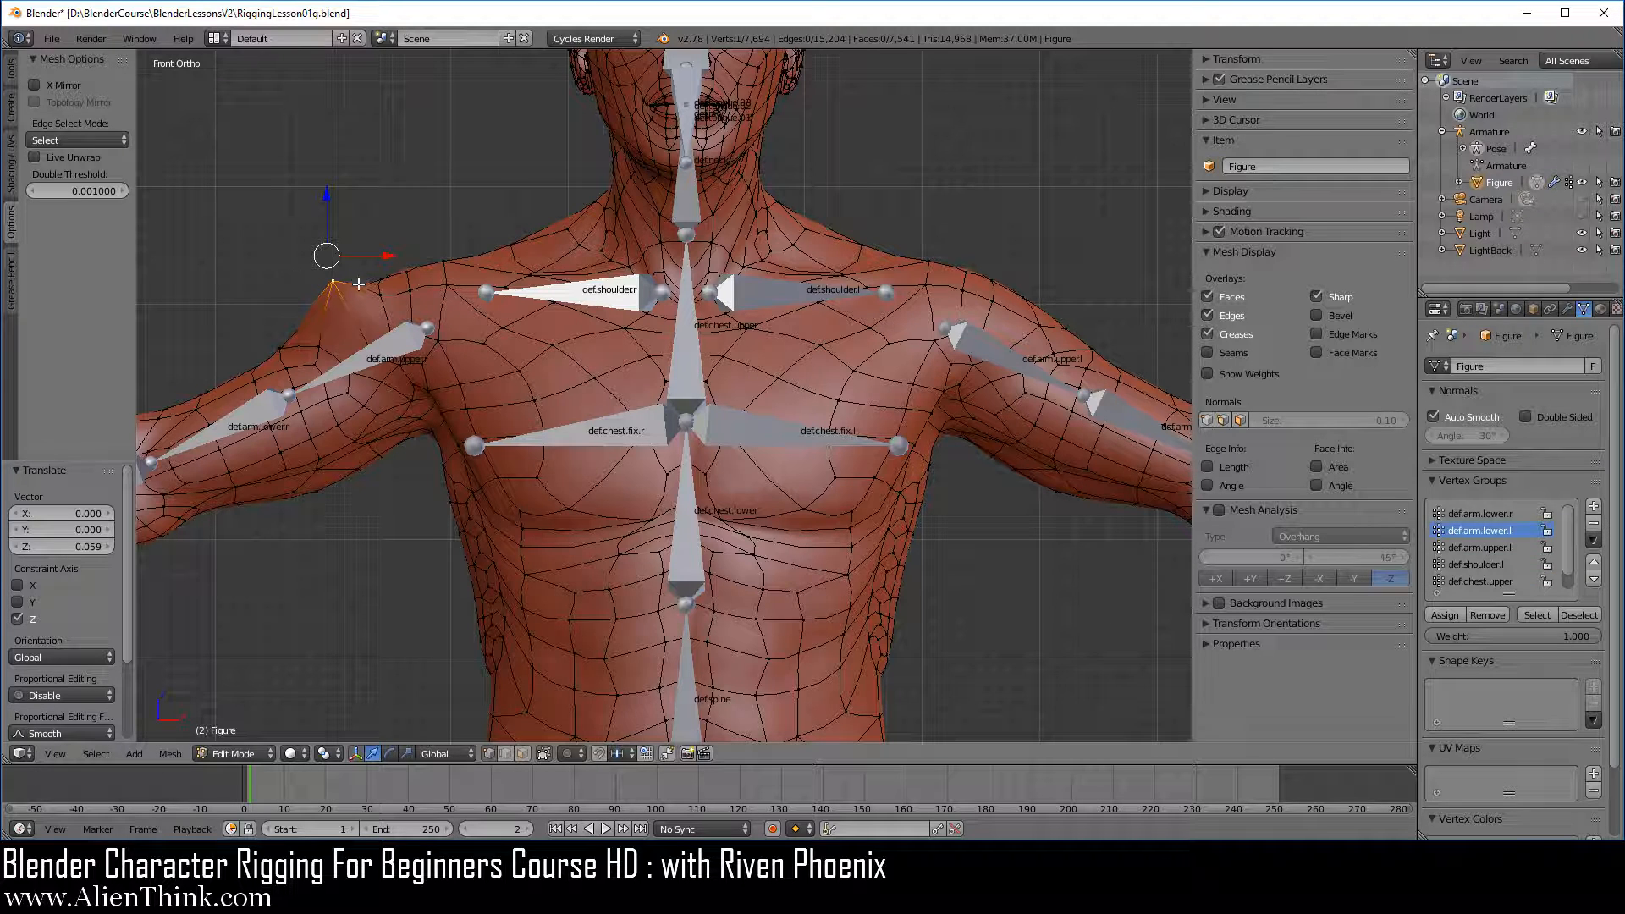
left_click(1594, 540)
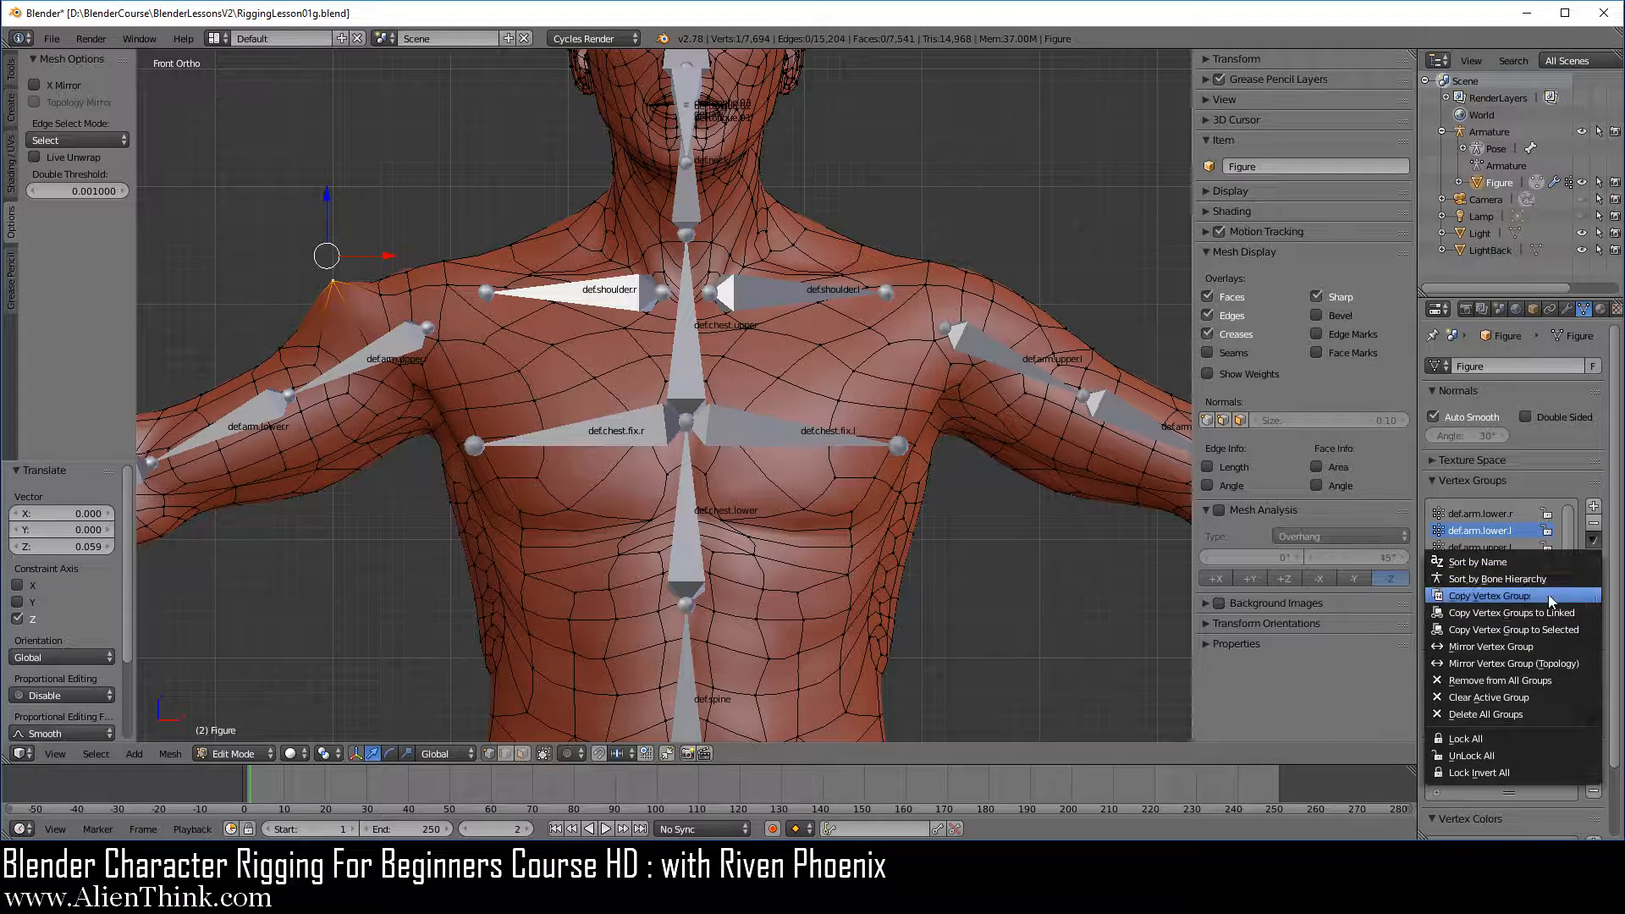
left_click(1533, 647)
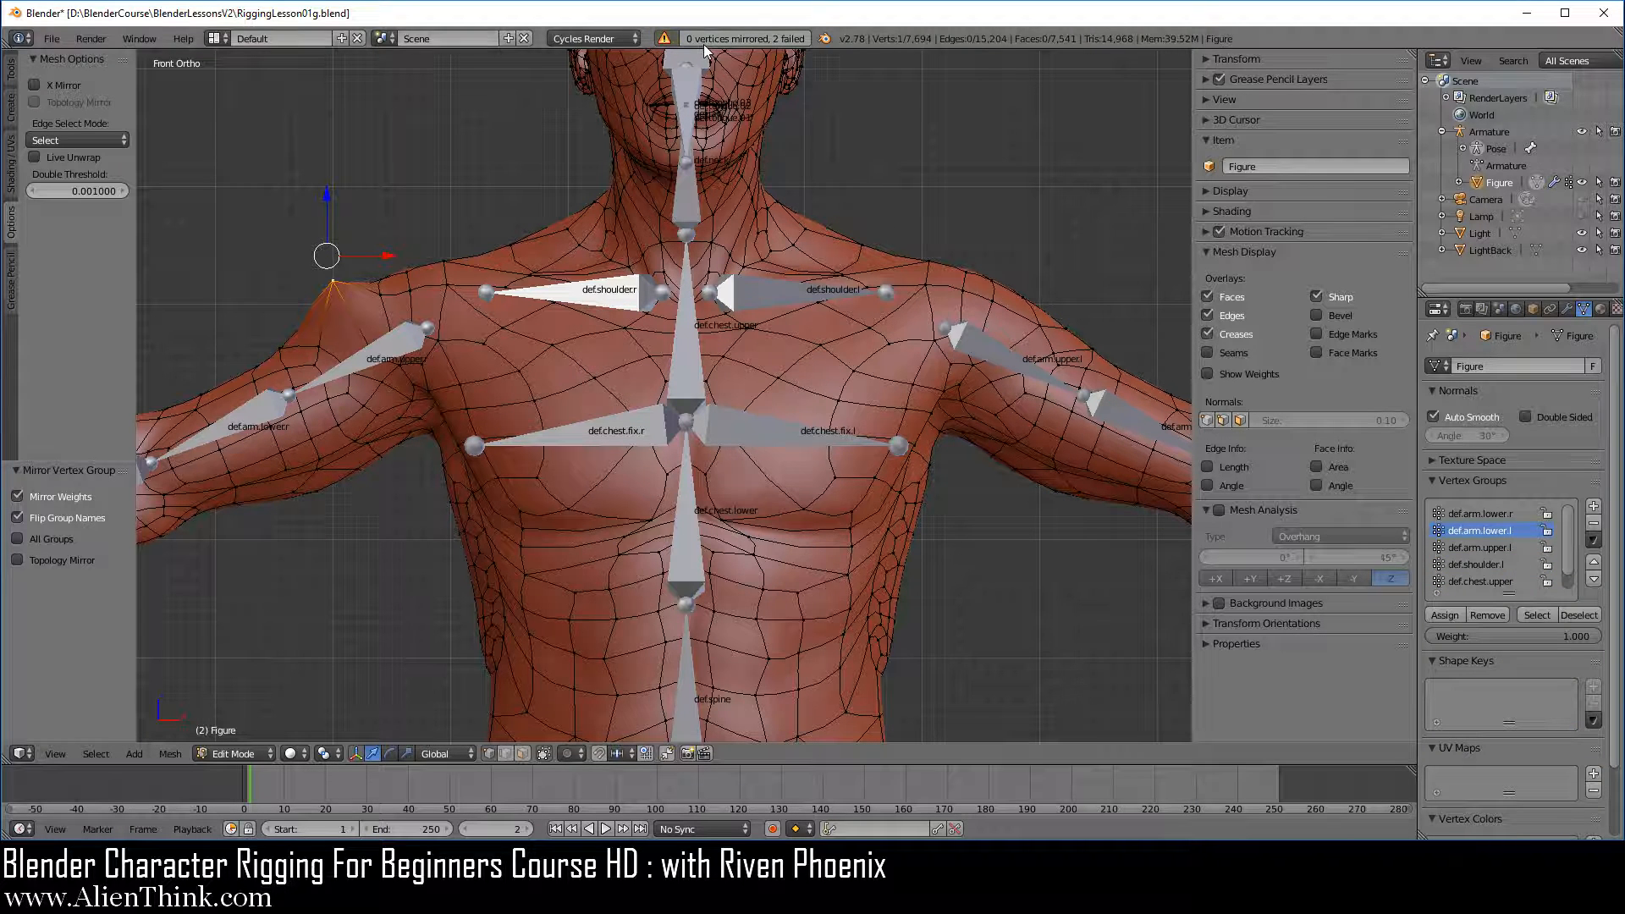
Step: Mirror def.arm.lower.l on the raised r-side vertex with Mirror Vertex Group (Topology)
left_click(1594, 543)
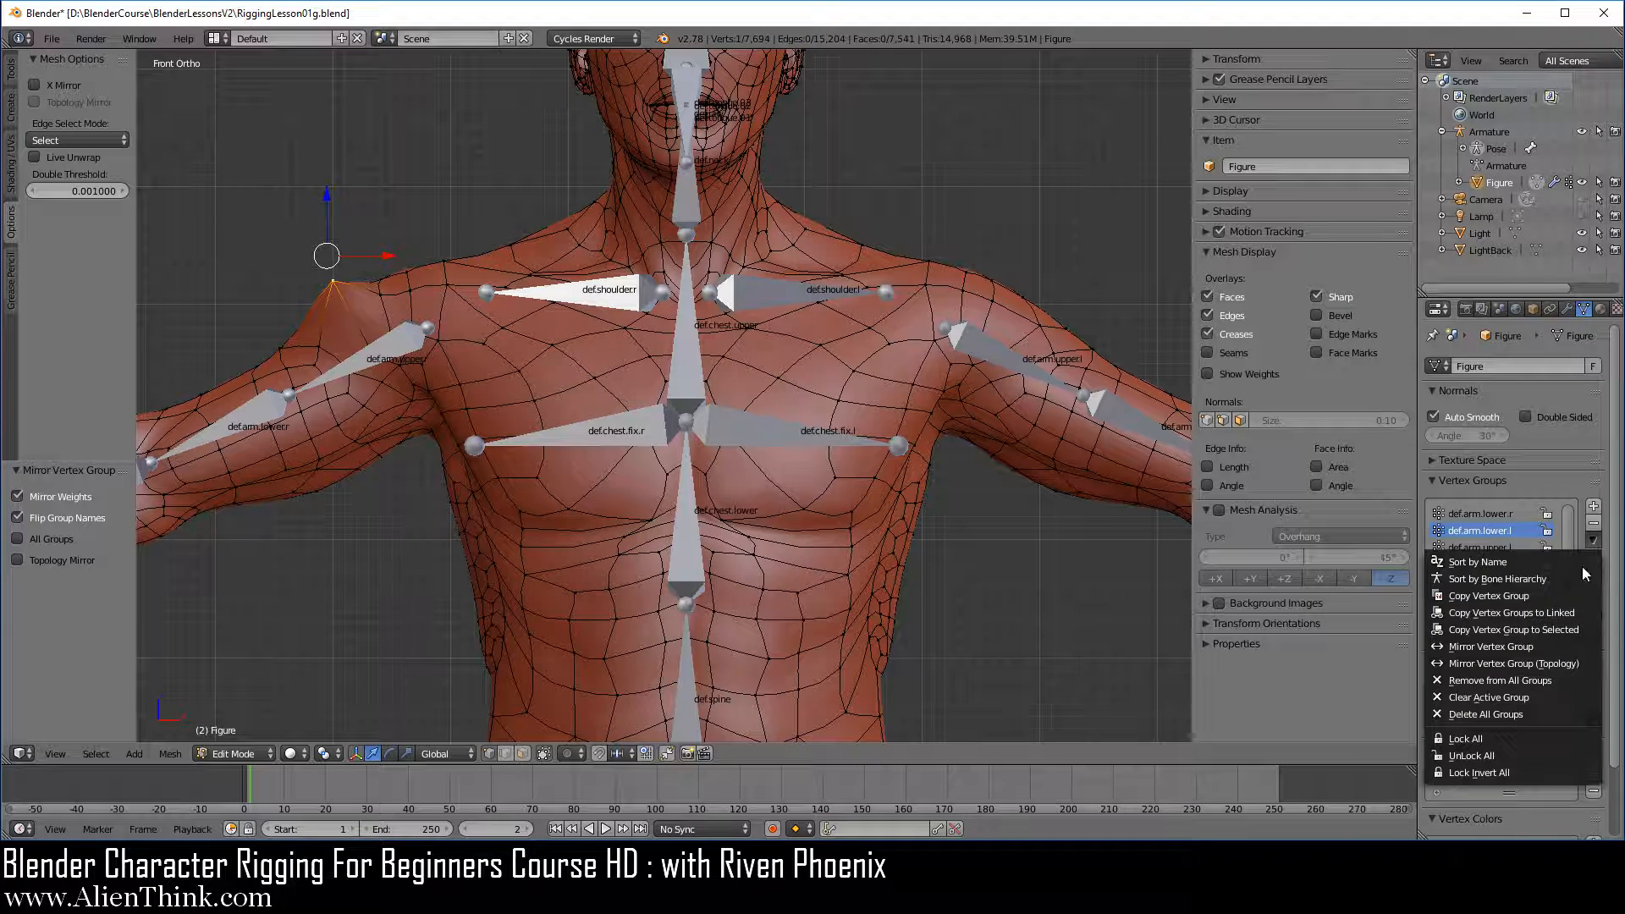
left_click(1544, 664)
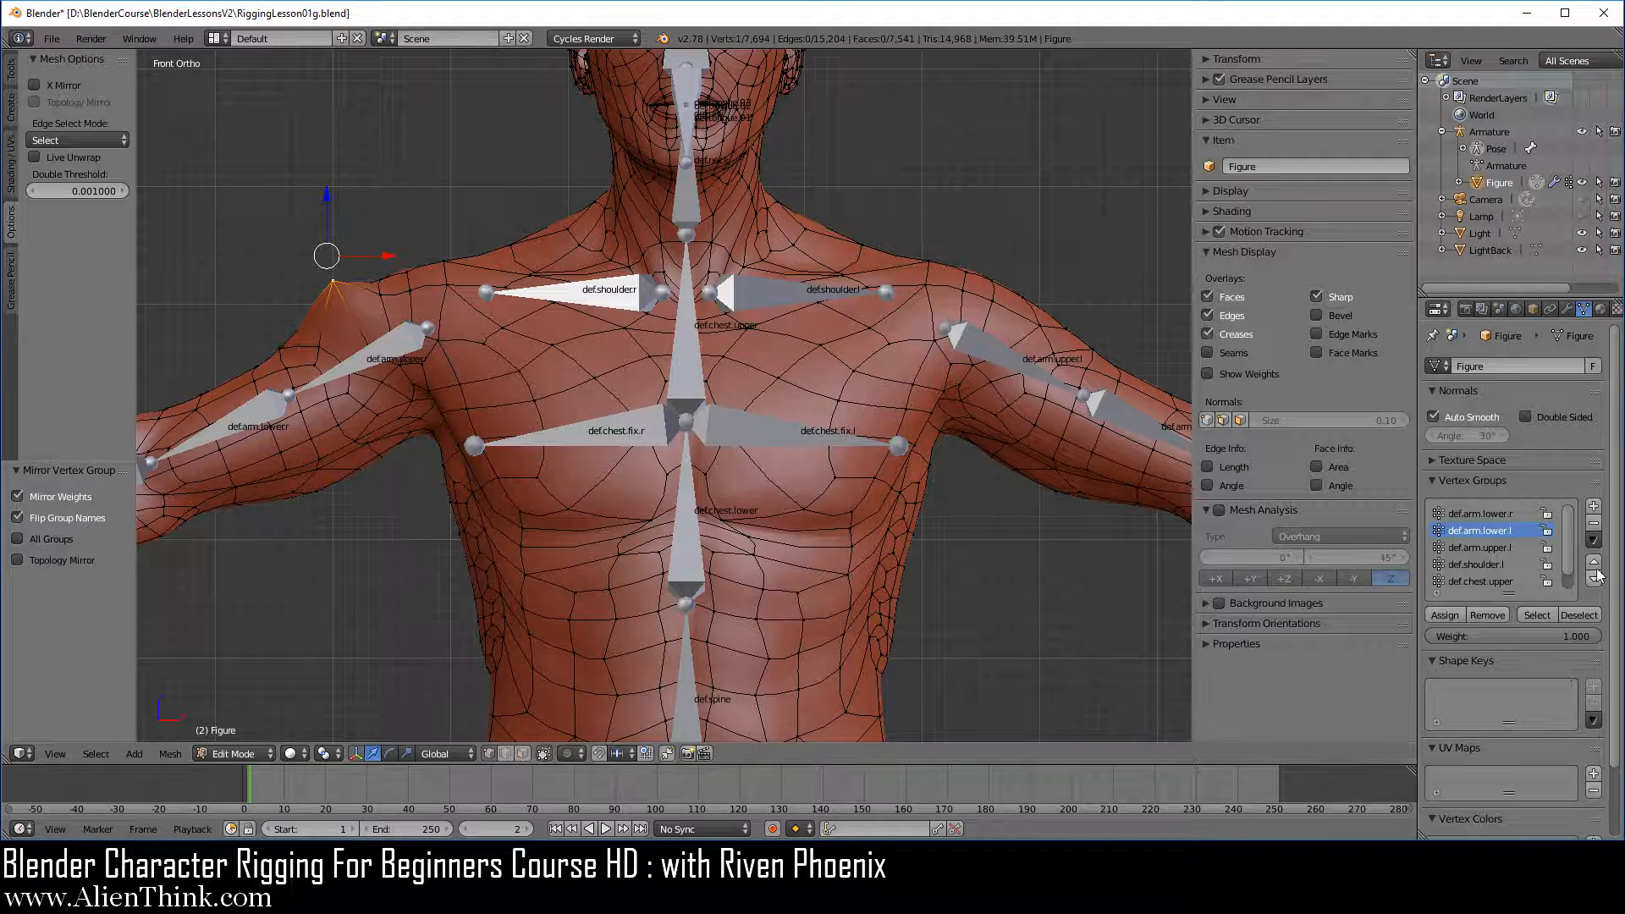
left_click(1593, 540)
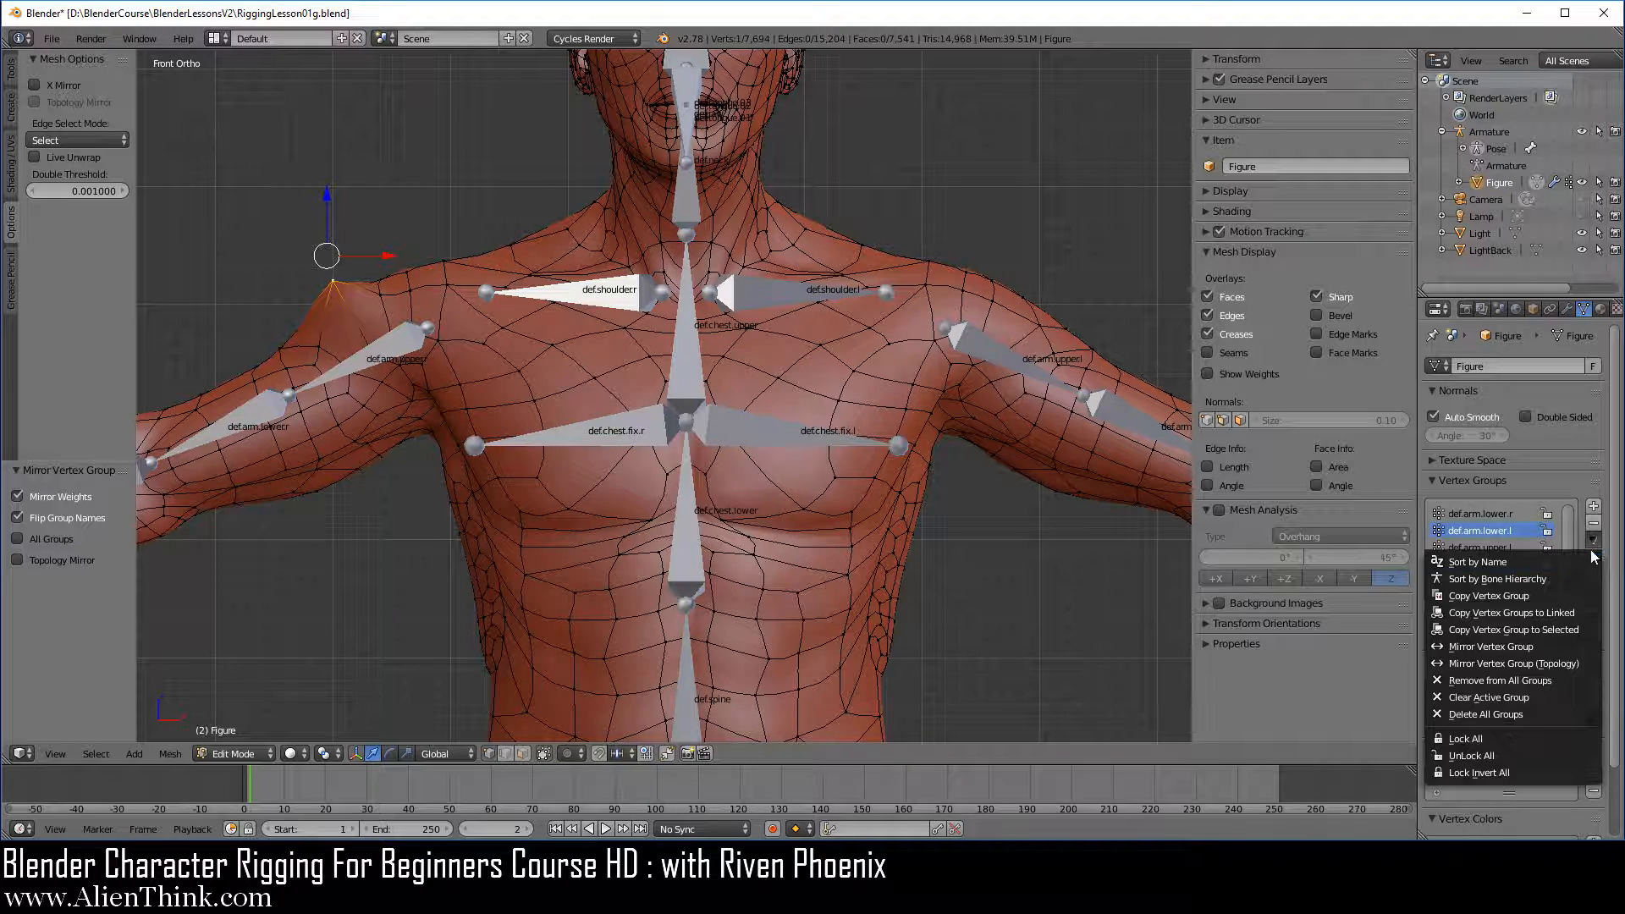
left_click(1568, 663)
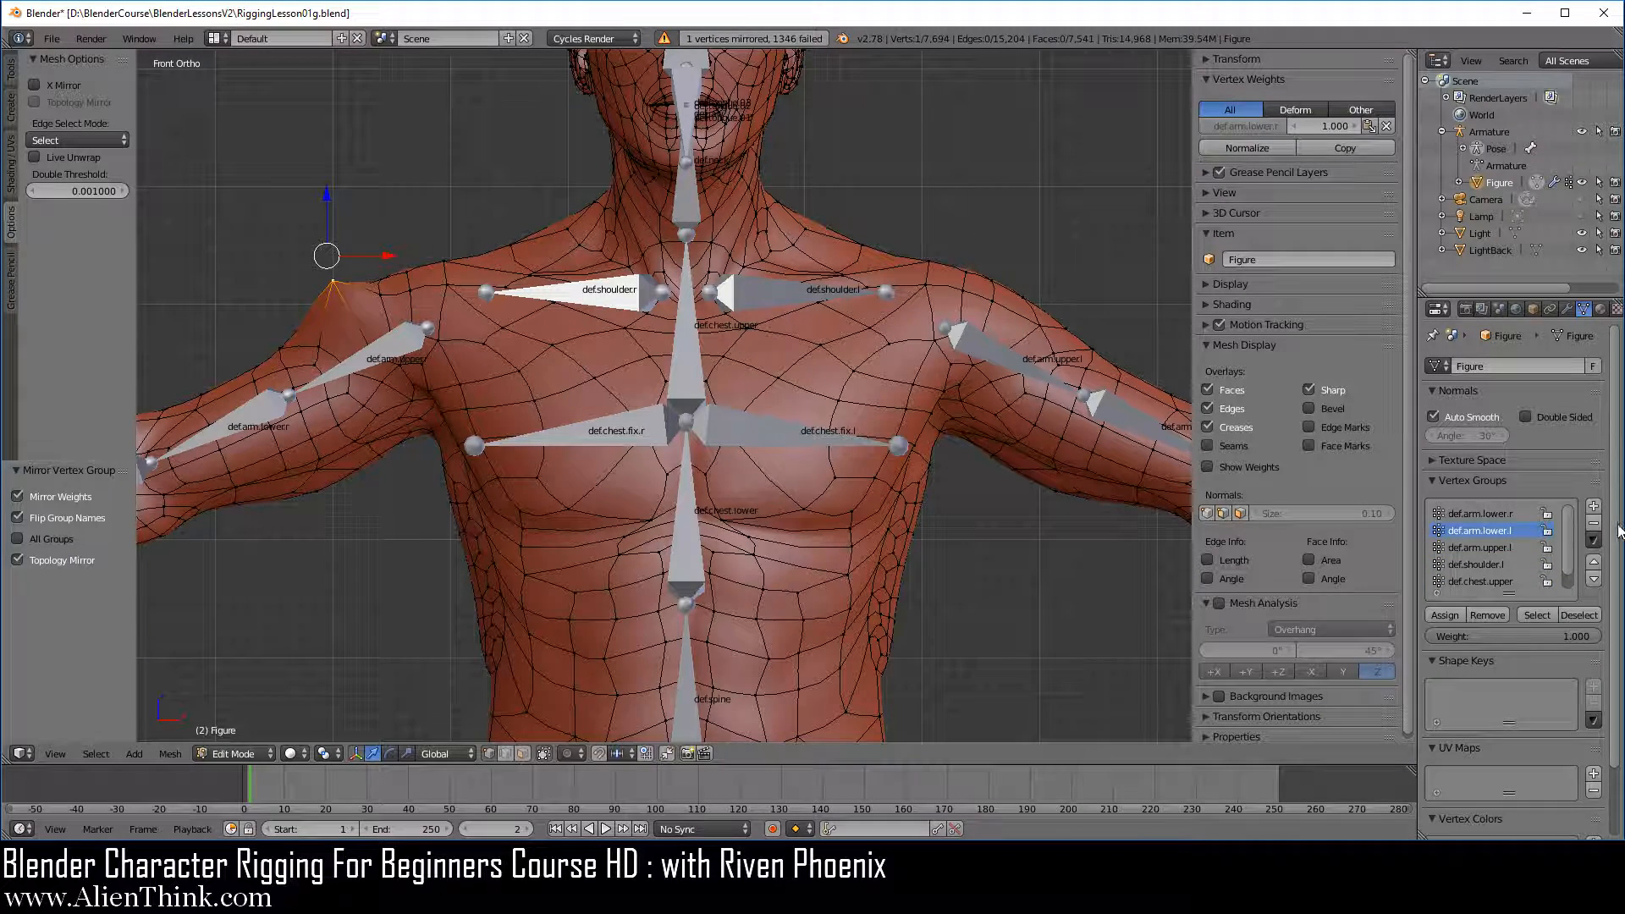
left_click(1593, 539)
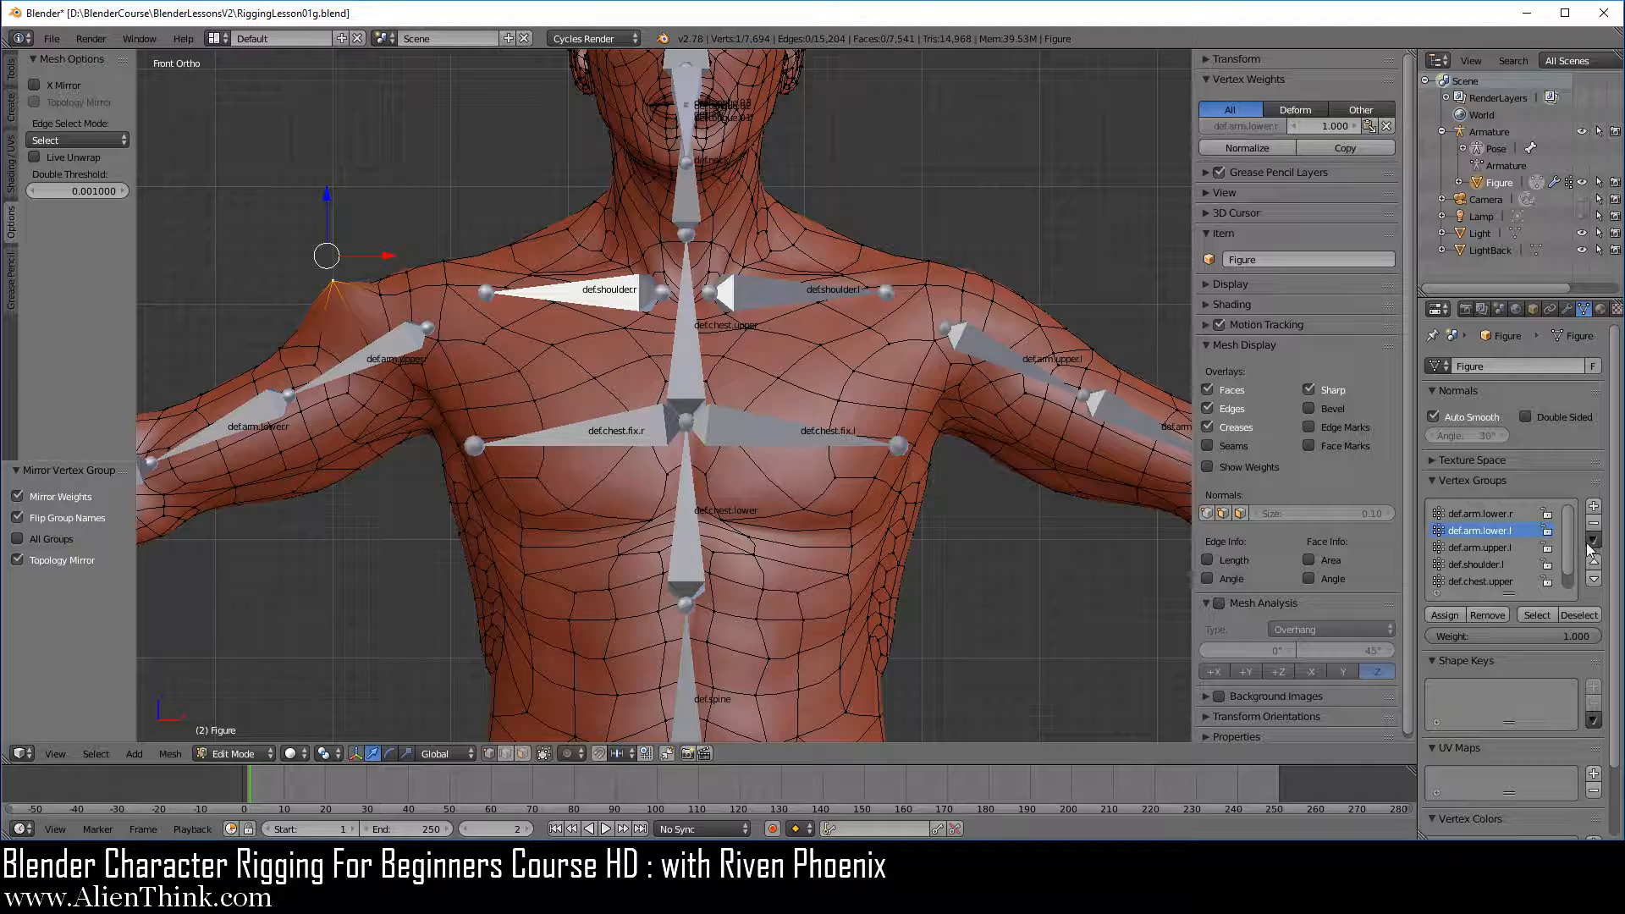
left_click(1593, 539)
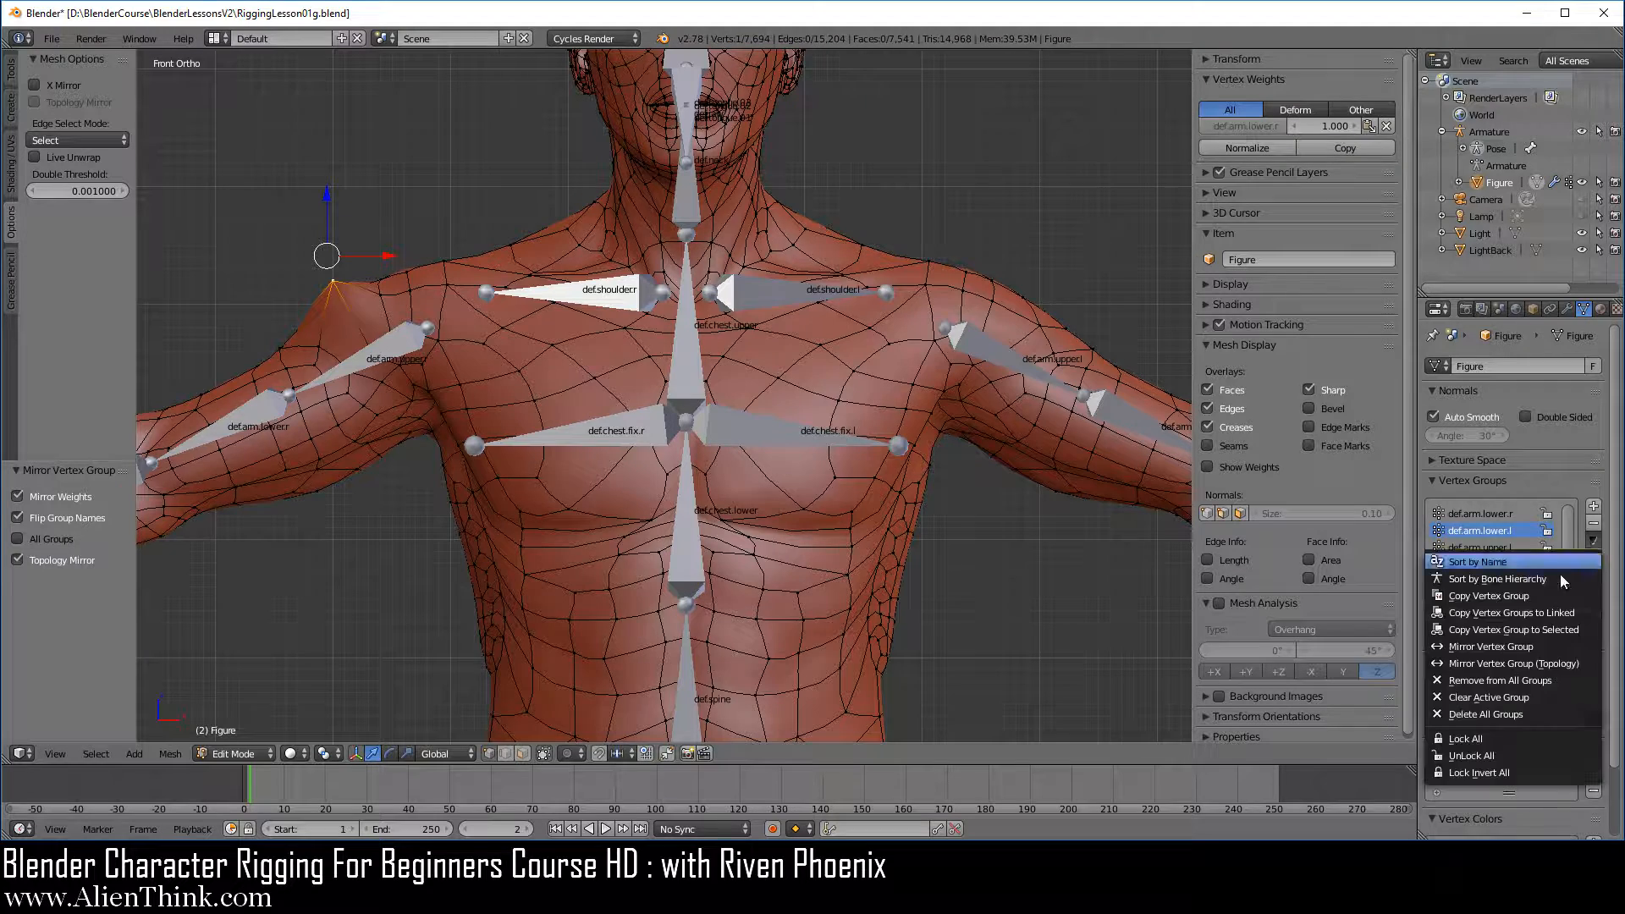
left_click(1550, 664)
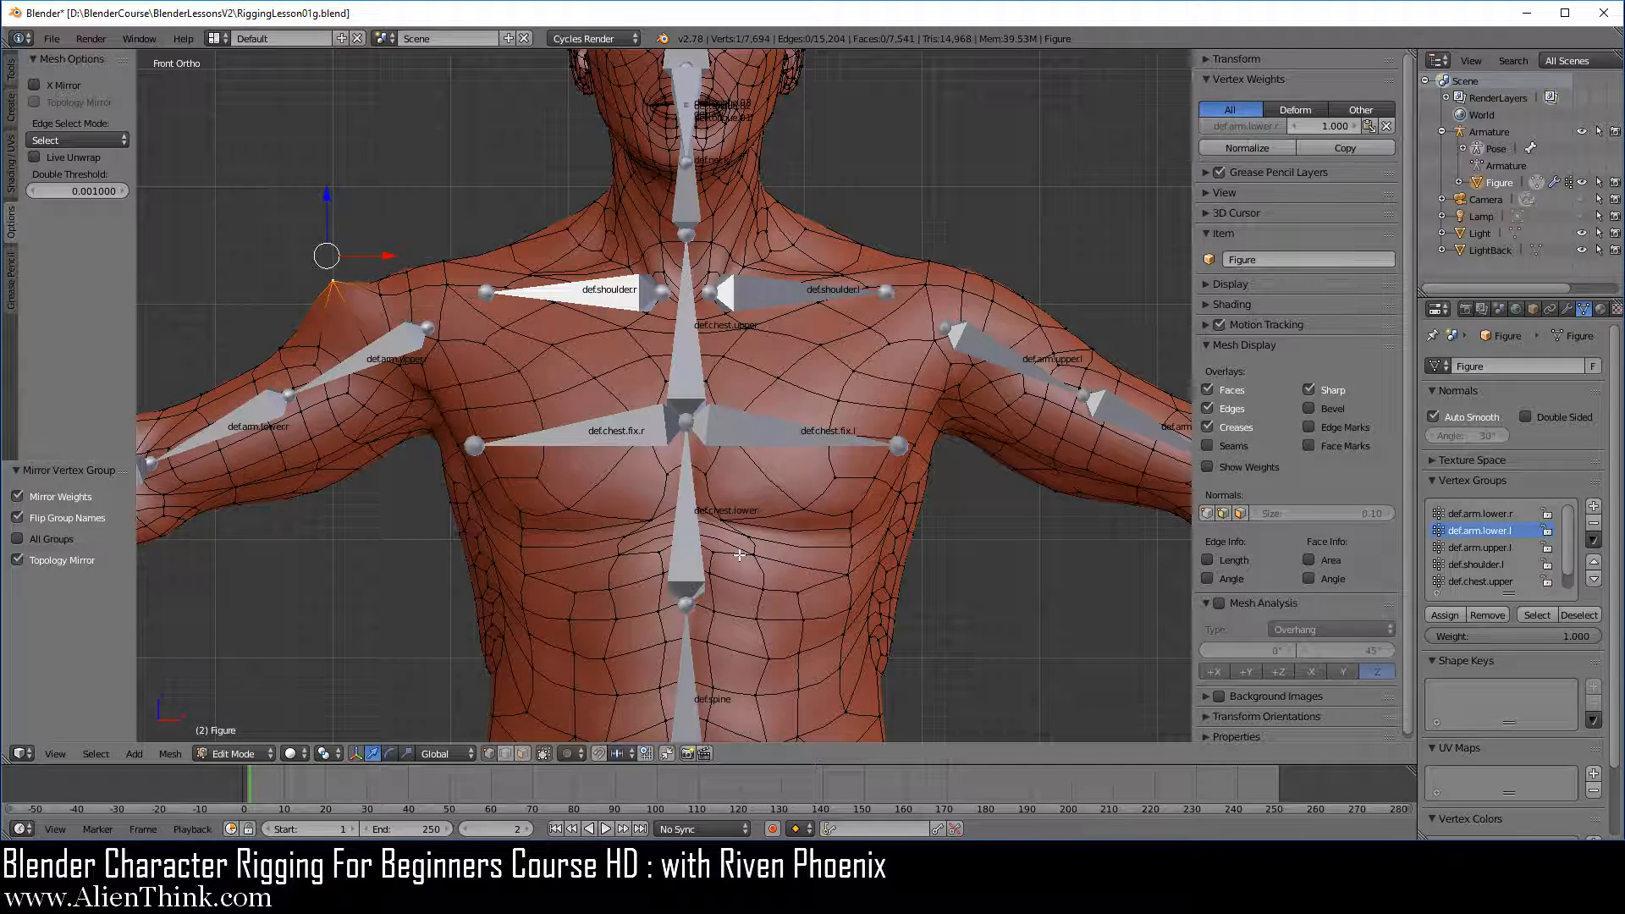
left_click(1593, 540)
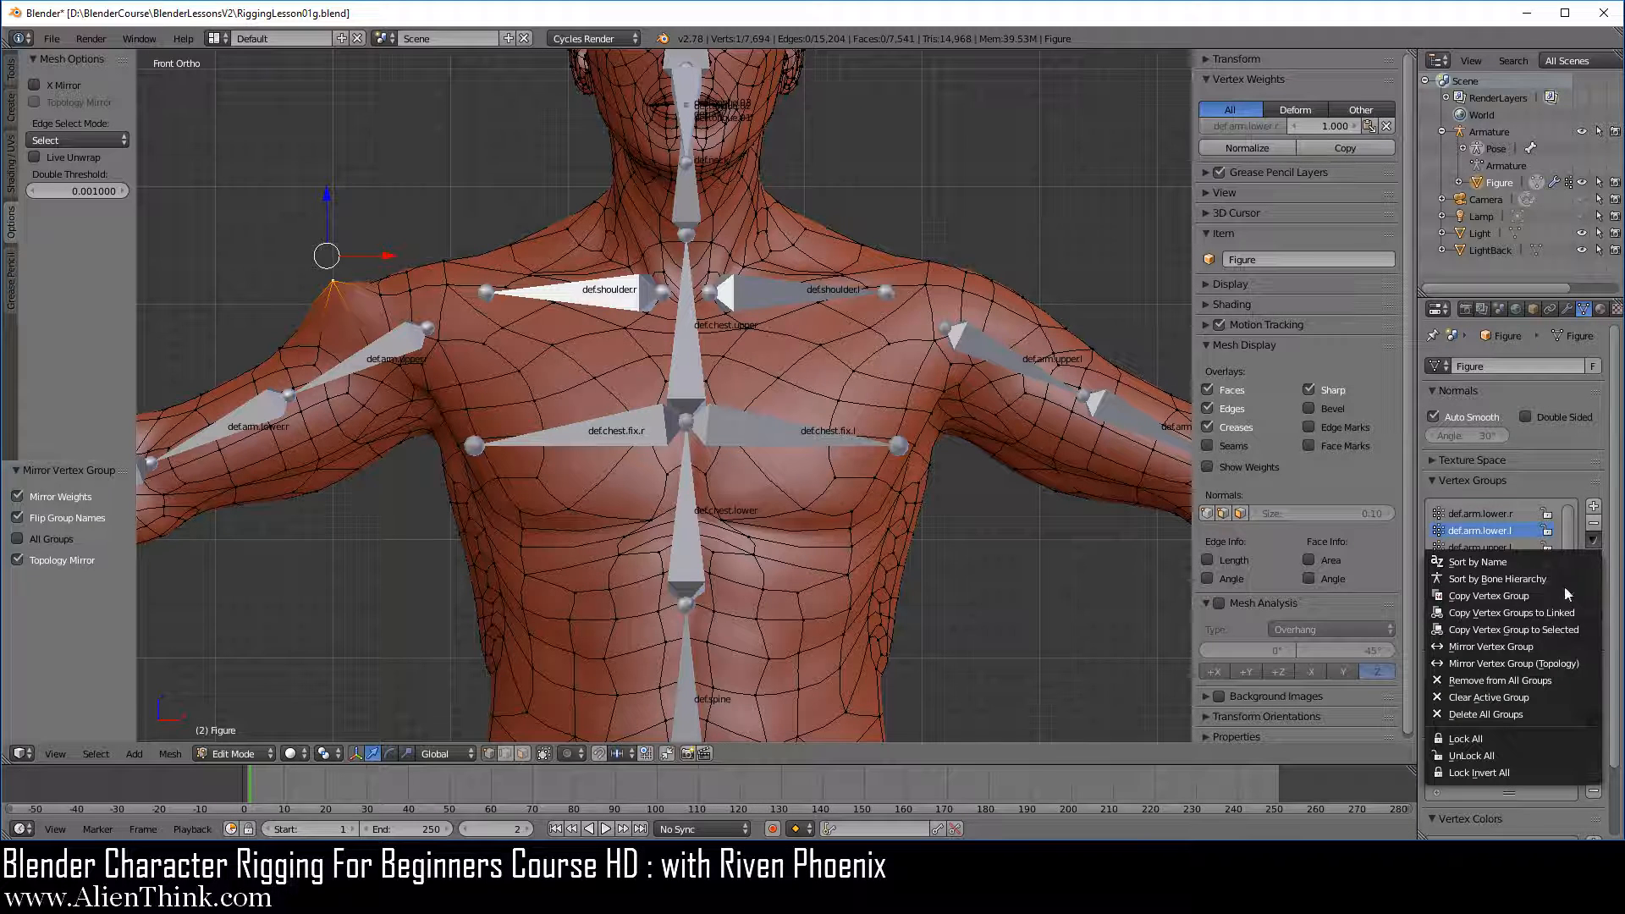
left_click(1534, 668)
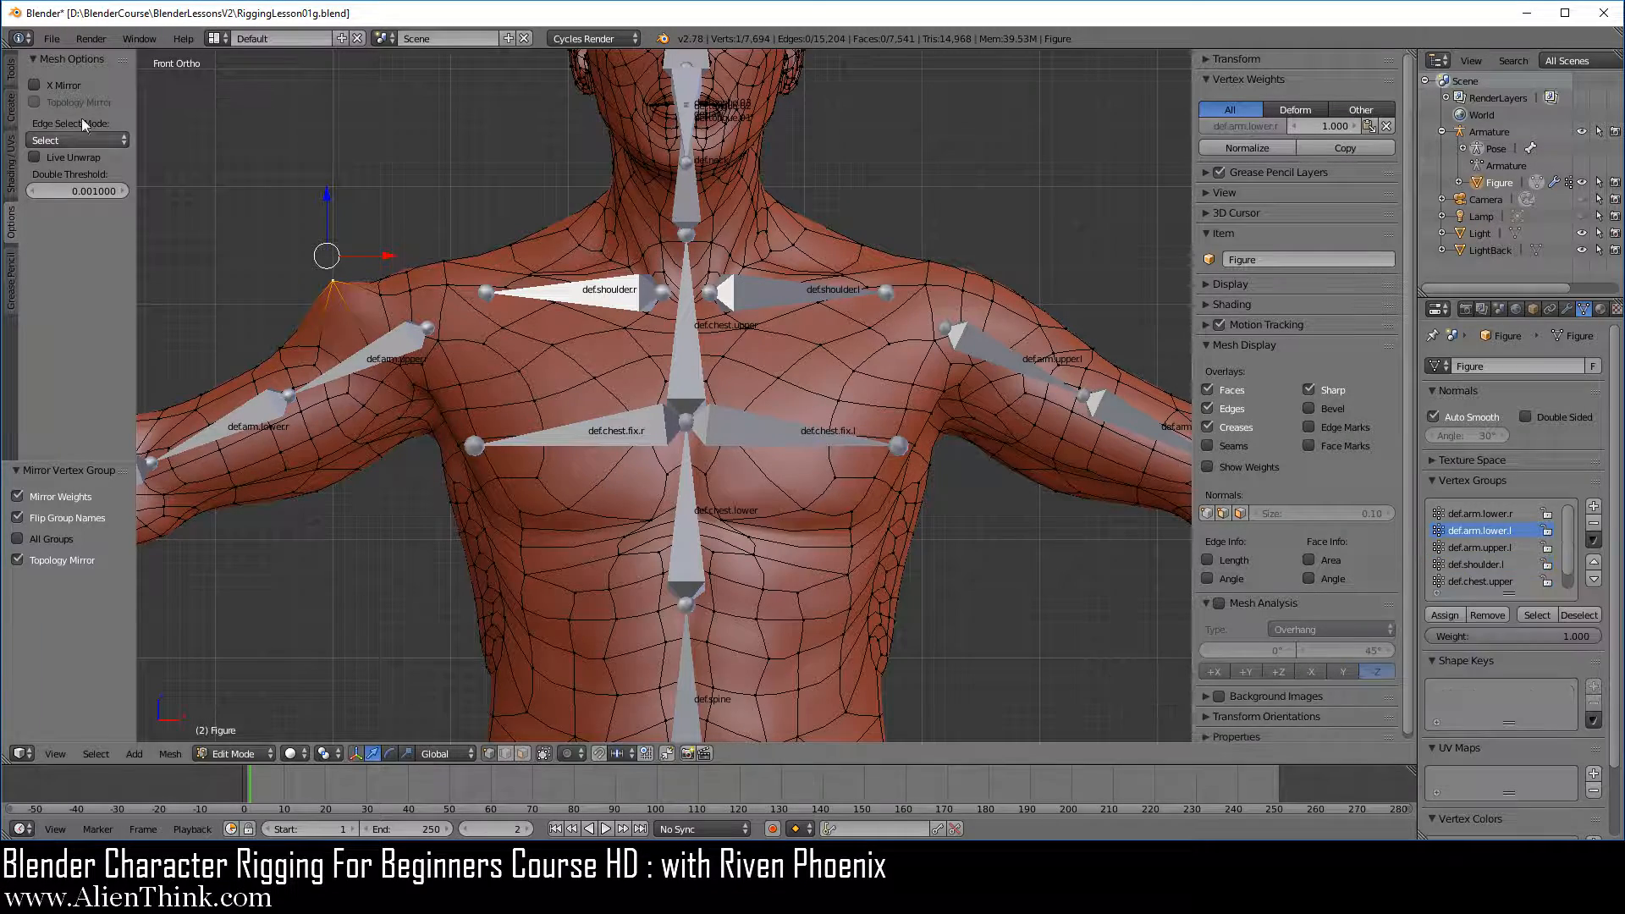
Step: Reopen the saved RiggingLesson01g.blend from the recent files without keeping the mirroring experiments
left_click(59, 44)
mouse_move(100, 88)
left_click(262, 89)
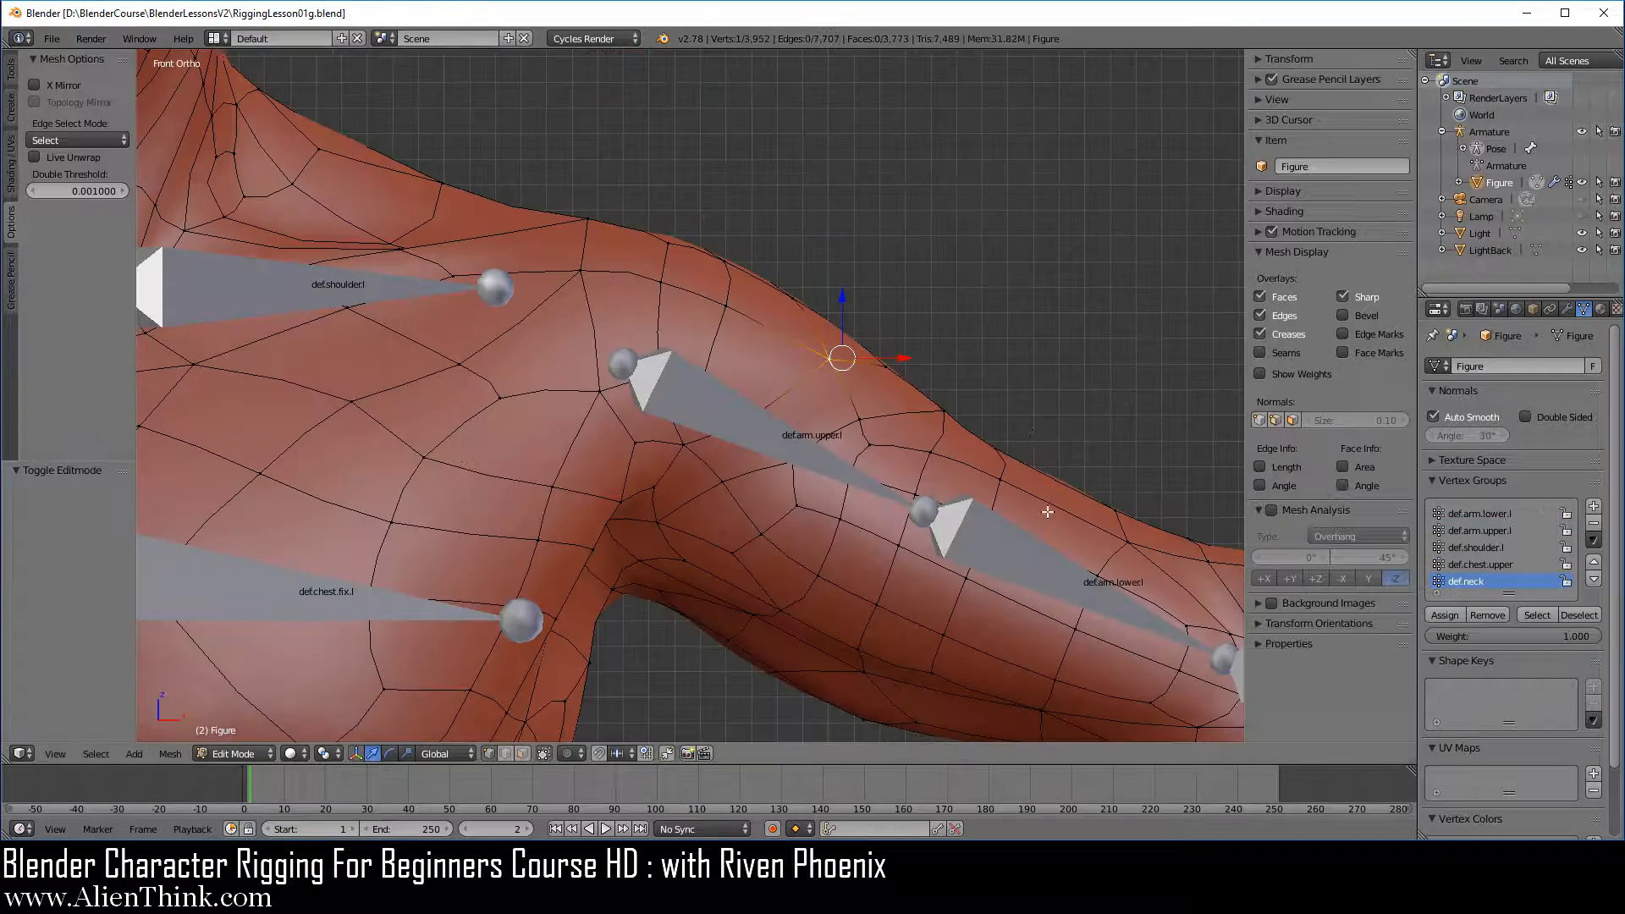